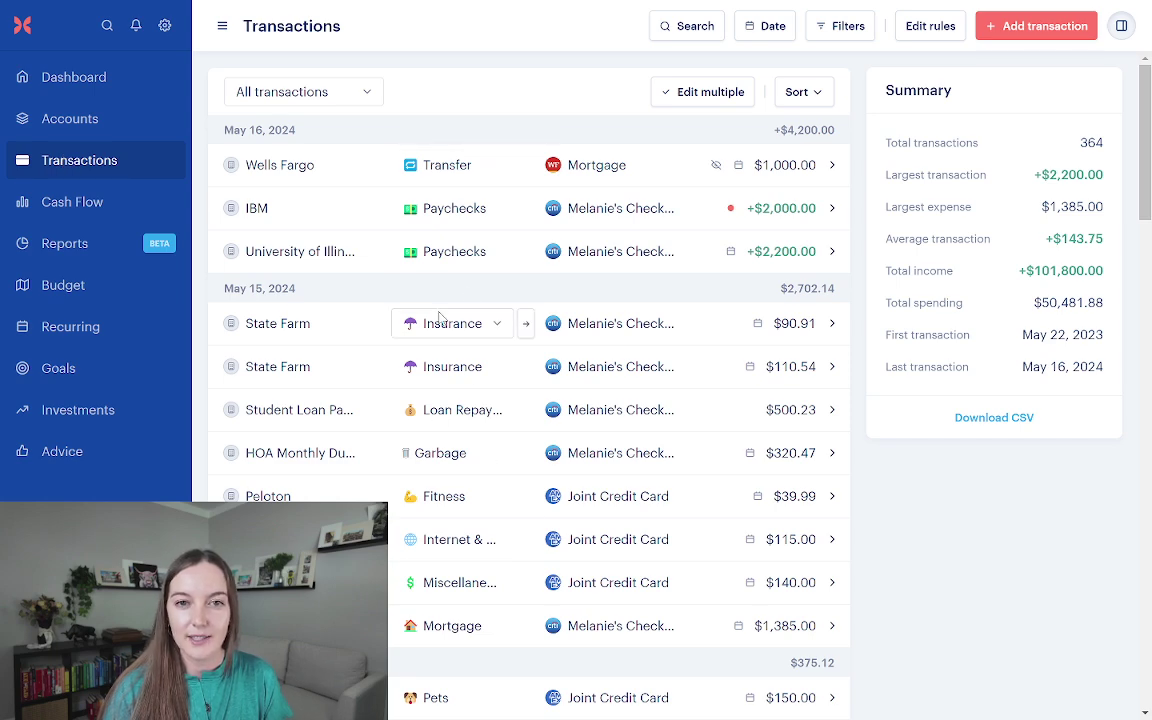
scroll(438, 316, "down", 1)
scroll(438, 316, "up", 1)
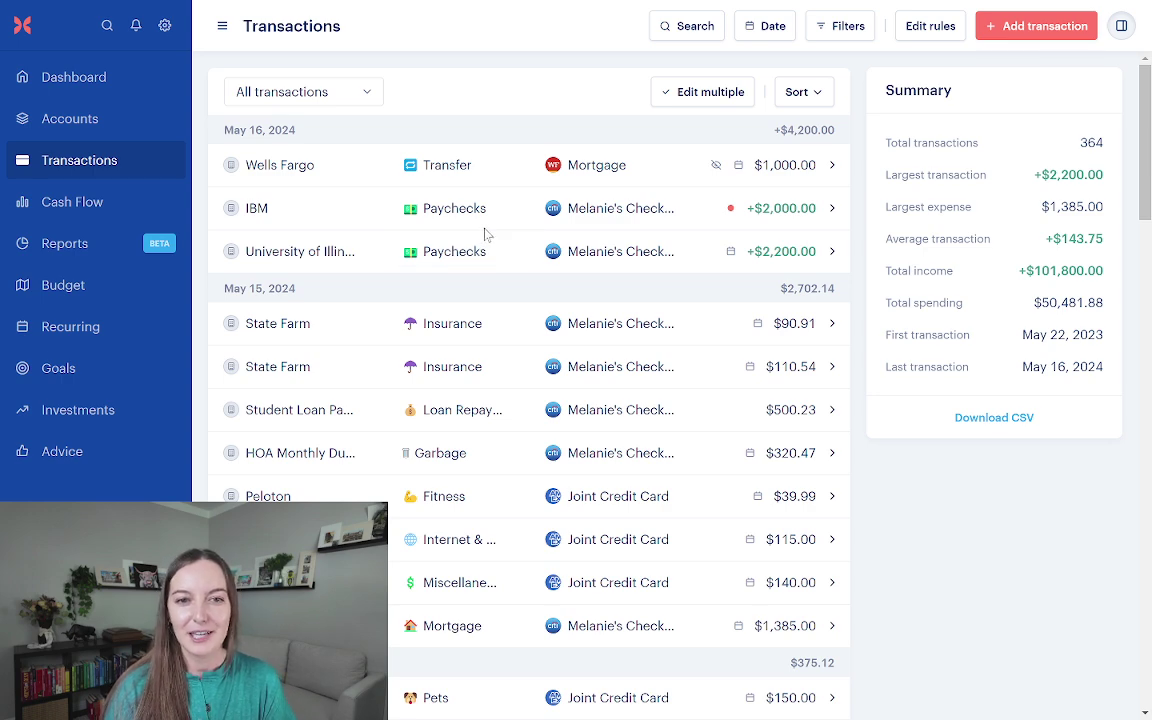
scroll(484, 234, "down", 2)
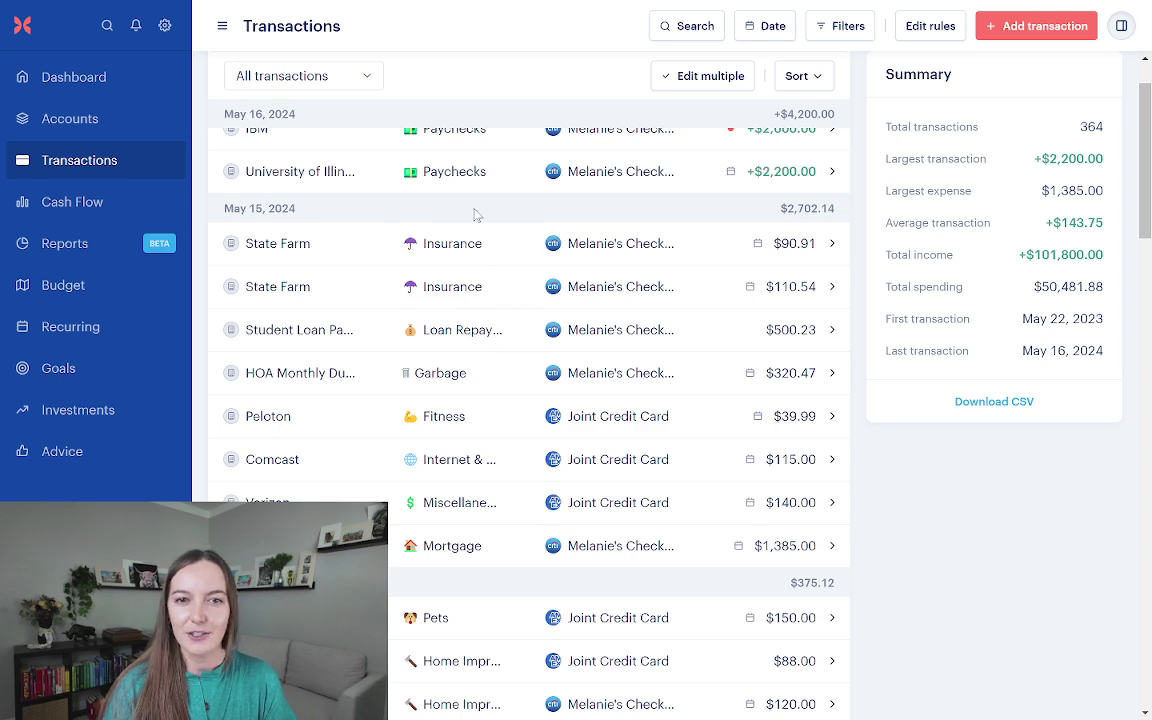
scroll(470, 249, "down", 3)
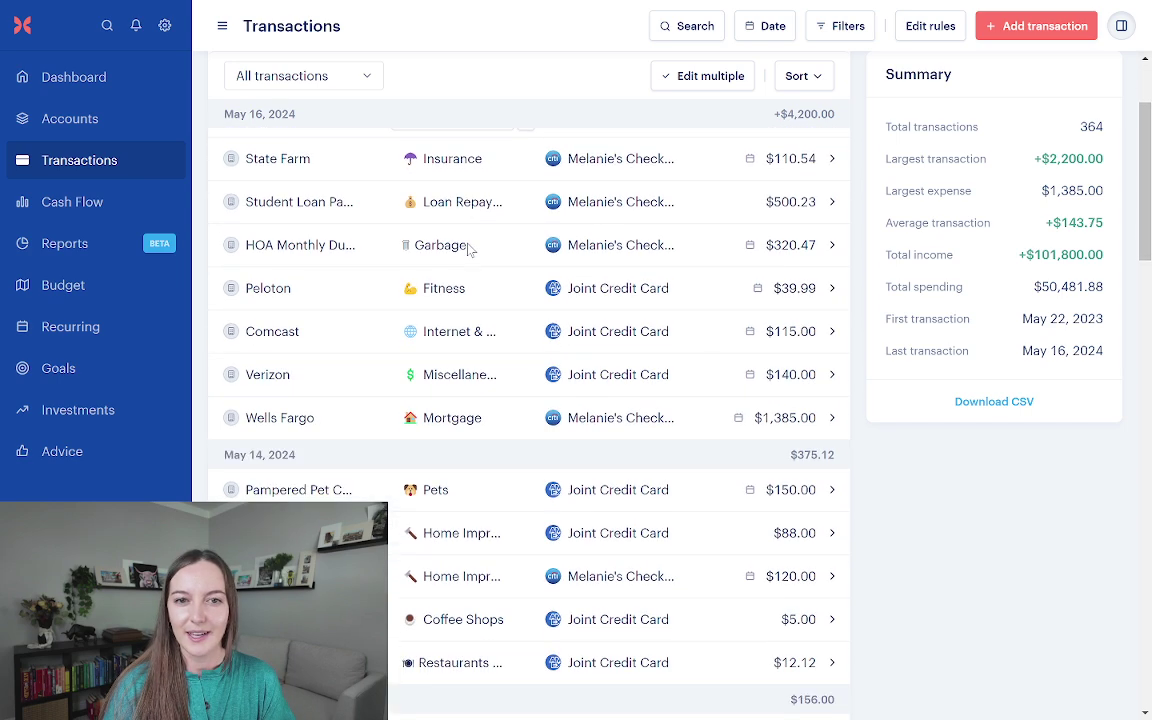
Recategorize the Verizon transaction as Phone.
left_click(482, 378)
scroll(566, 383, "down", 3)
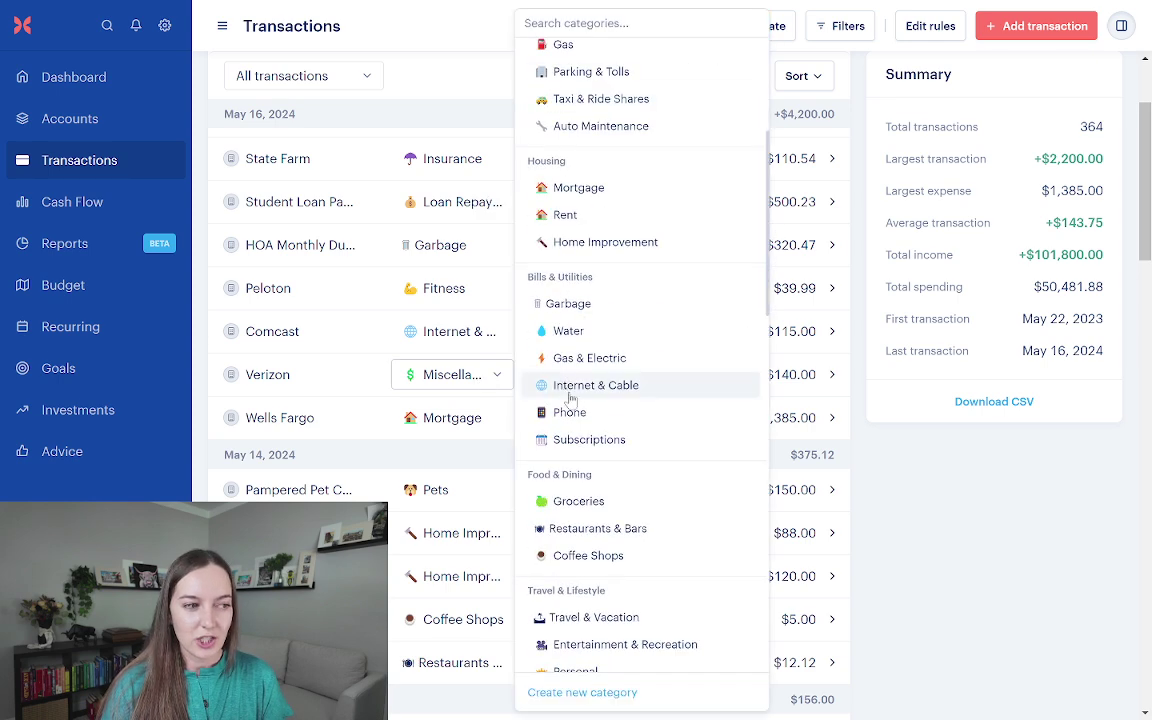
left_click(583, 418)
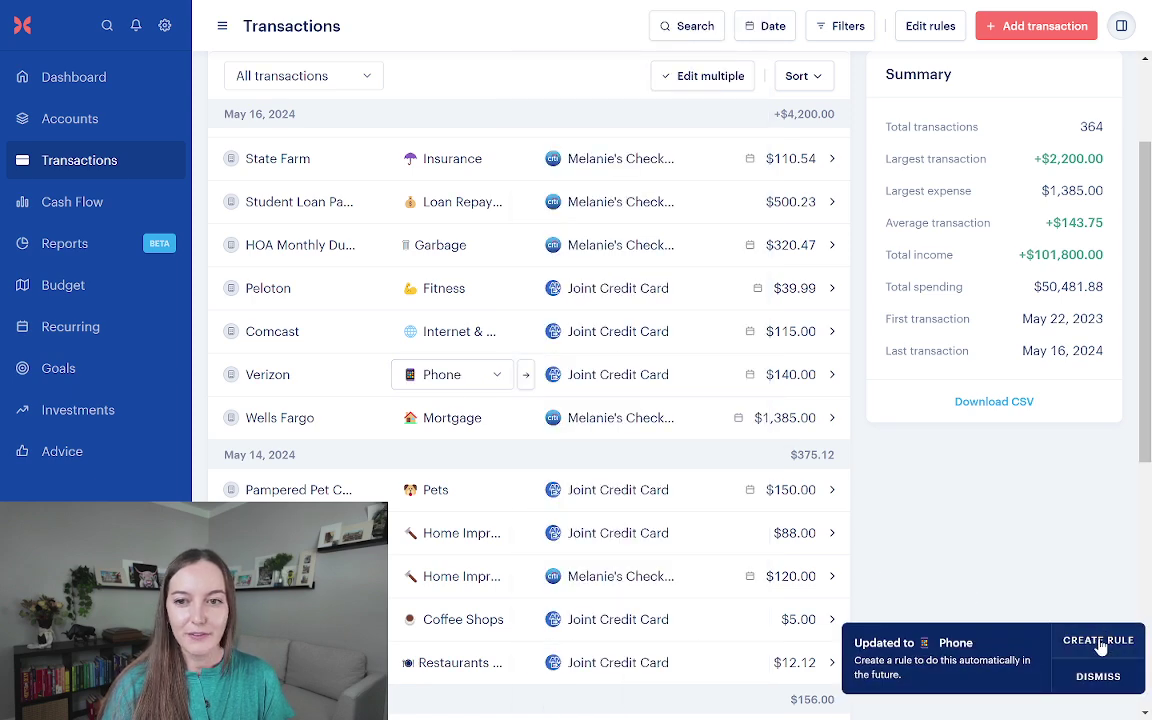
Save a Verizon-to-Phone rule applied to the 11 existing transactions, after previewing them.
left_click(1099, 639)
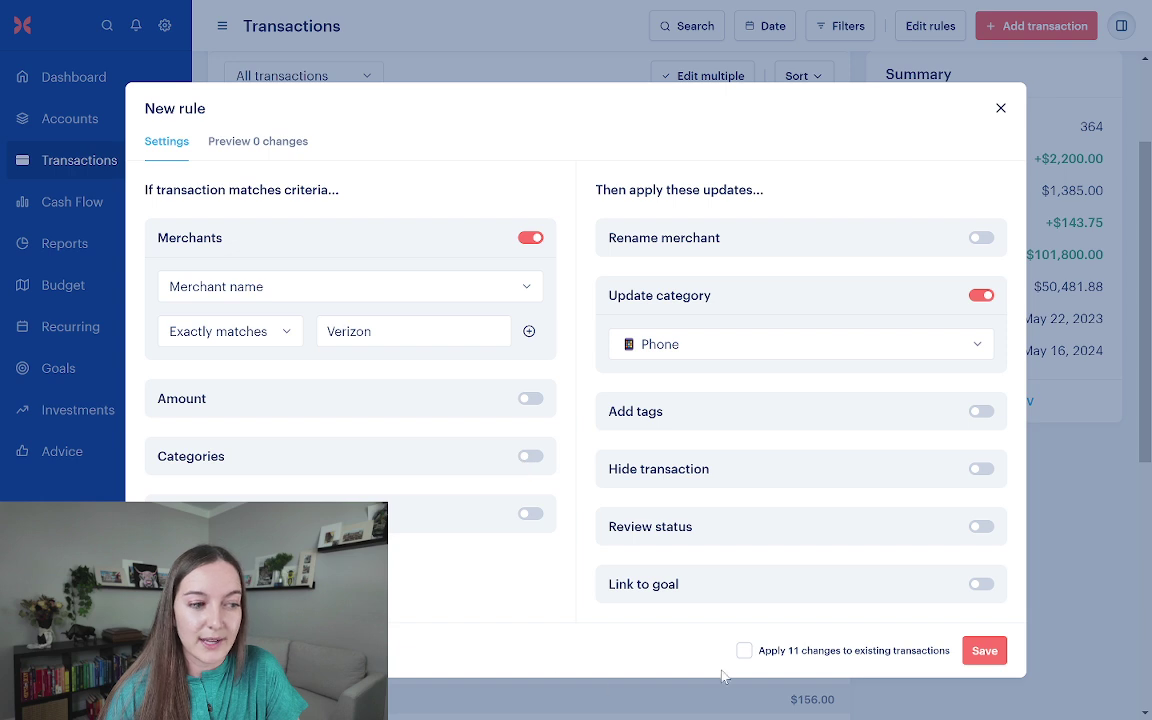
left_click(808, 660)
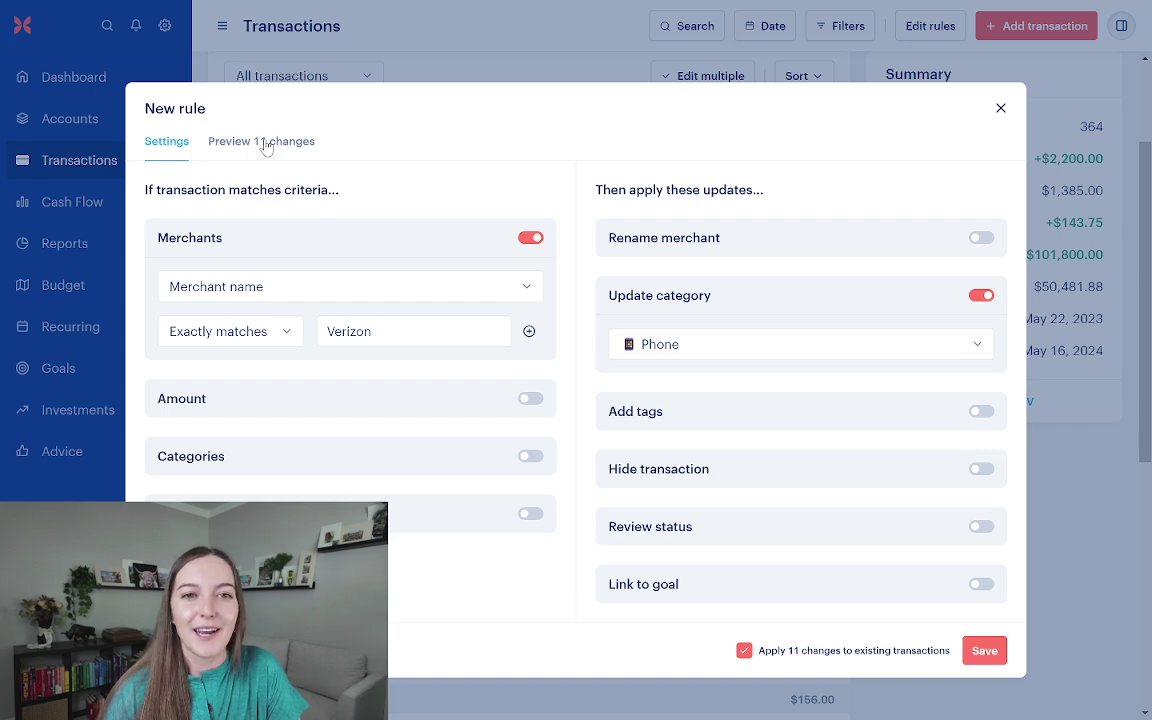
left_click(266, 143)
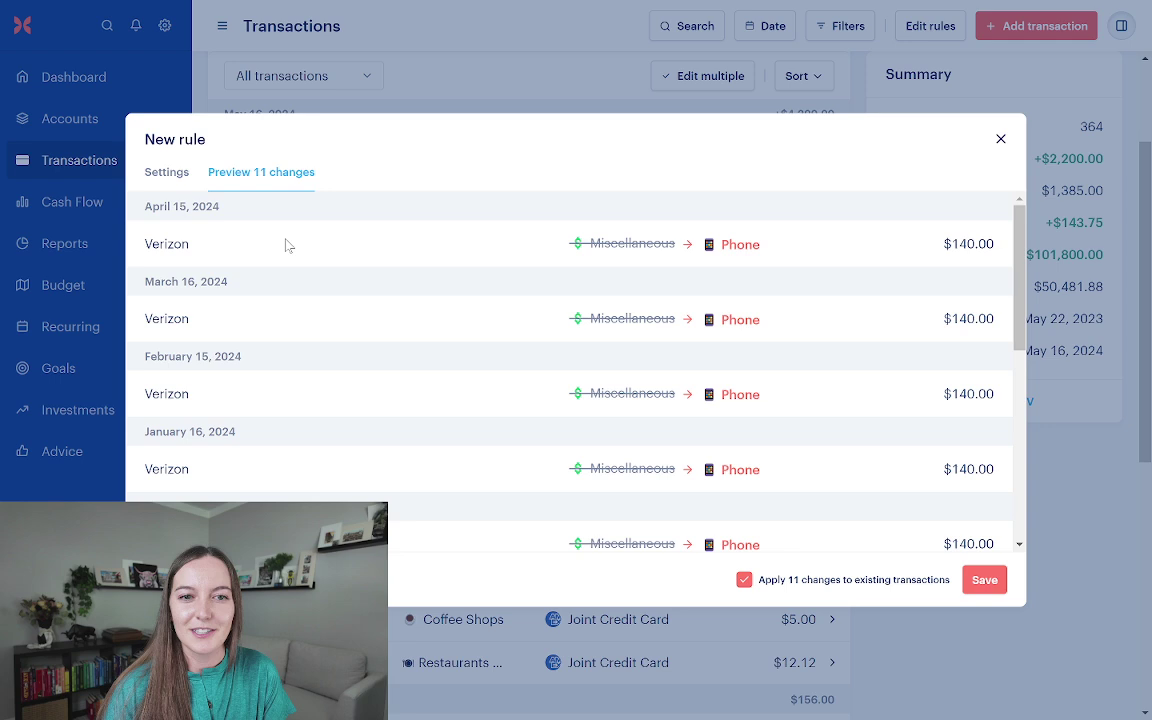
left_click(166, 172)
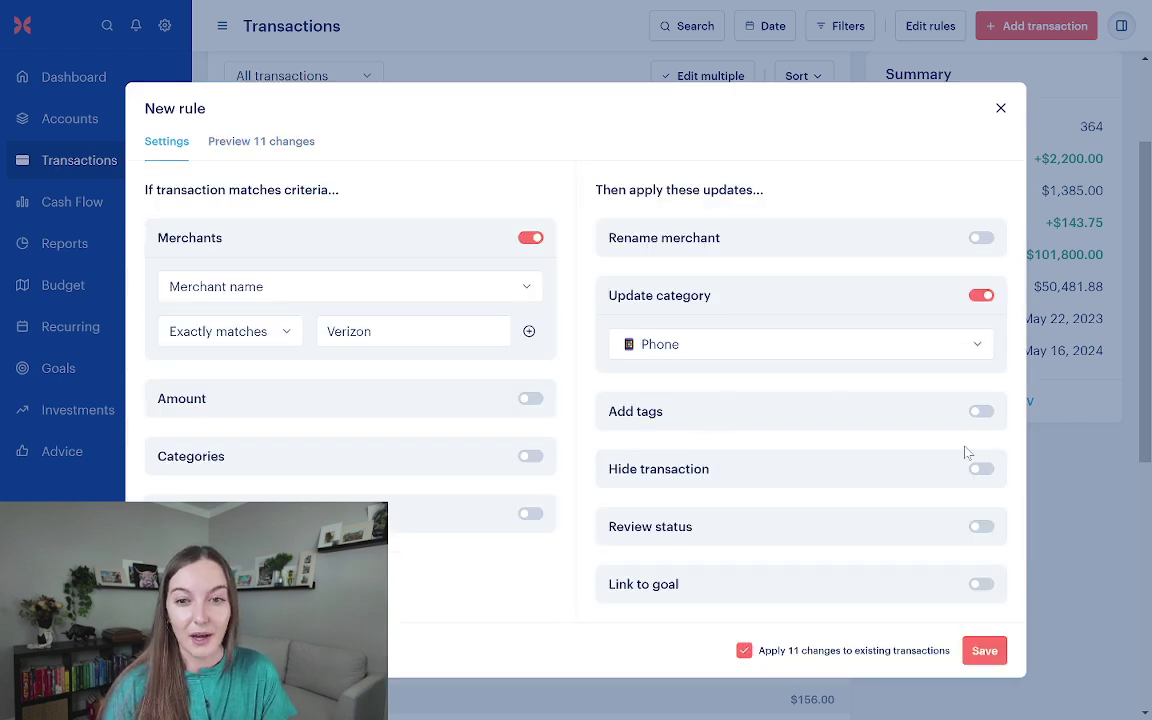
left_click(980, 651)
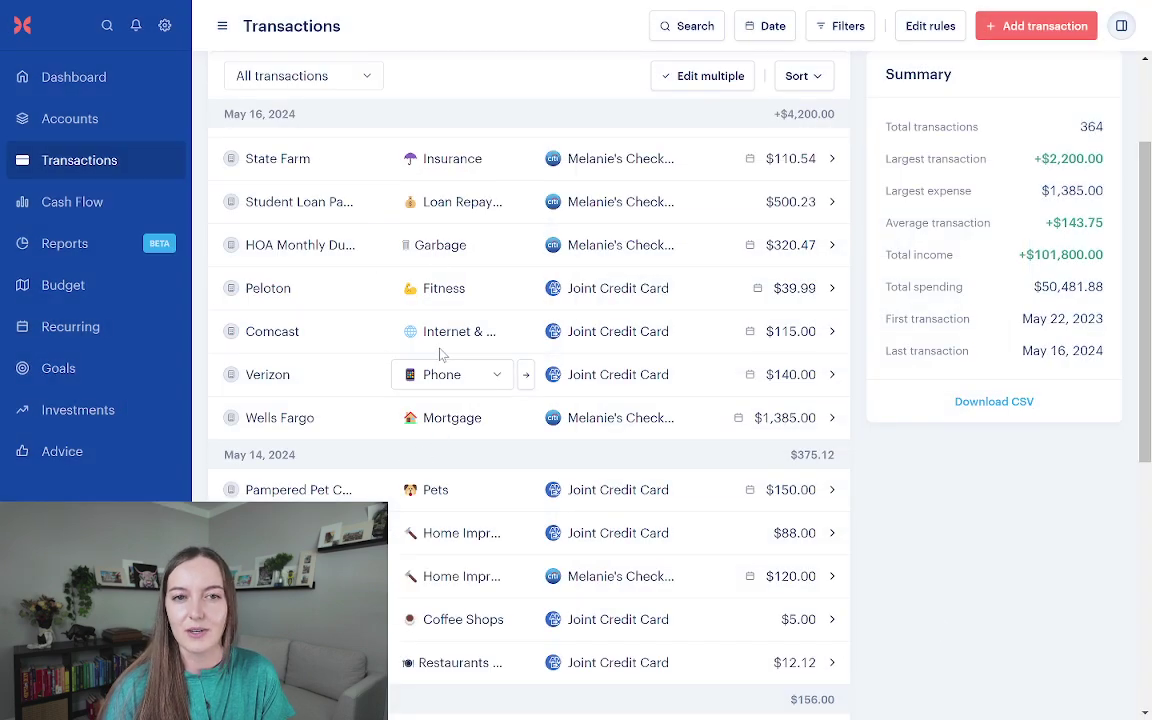
Change the May 13 Exxon transaction's category from Gas & Electric to Gas.
scroll(440, 334, "down", 1)
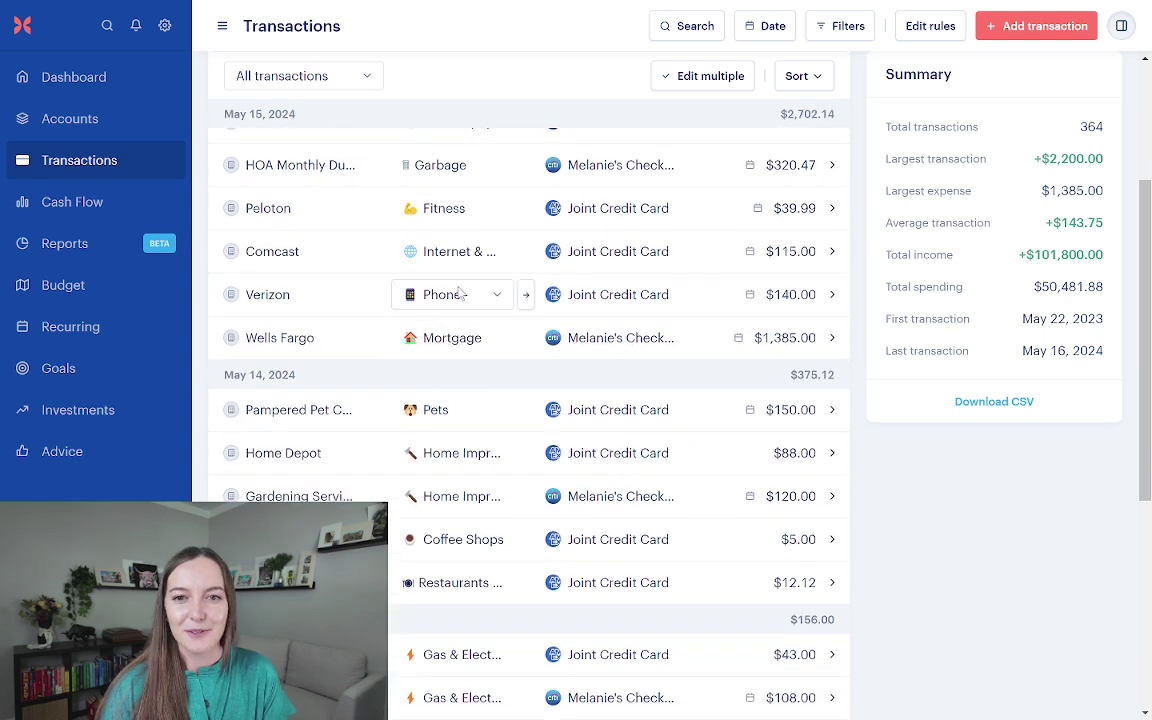
scroll(459, 290, "down", 1)
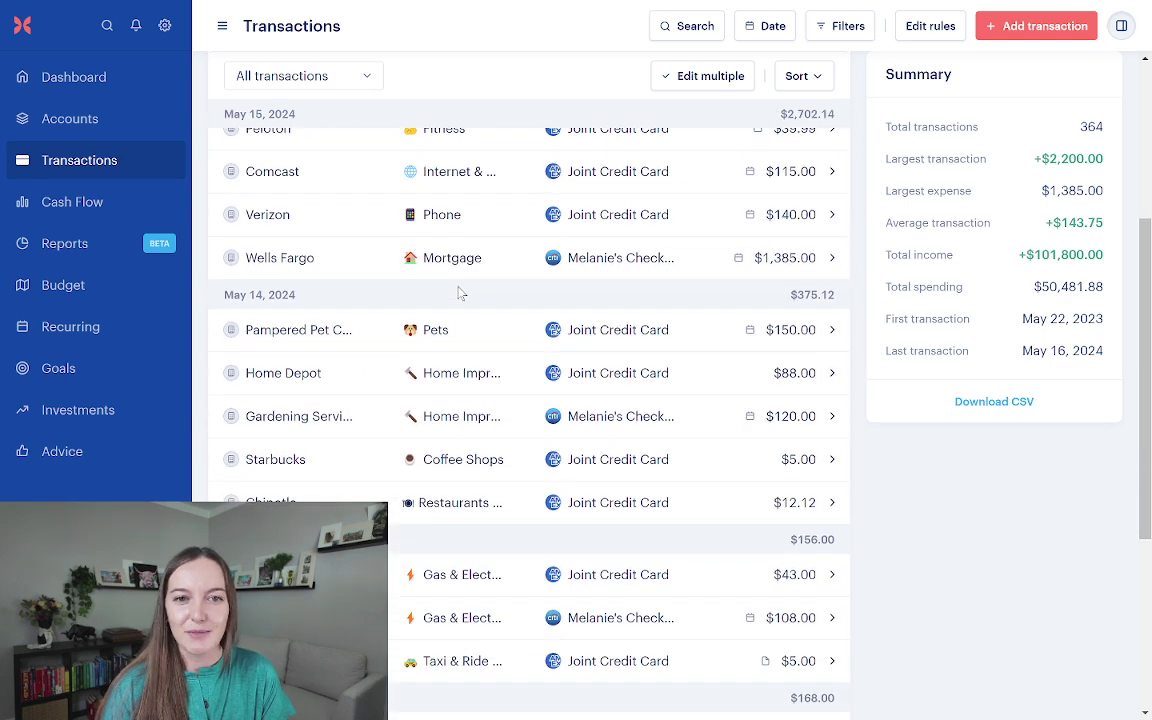
scroll(460, 292, "down", 1)
scroll(461, 356, "down", 1)
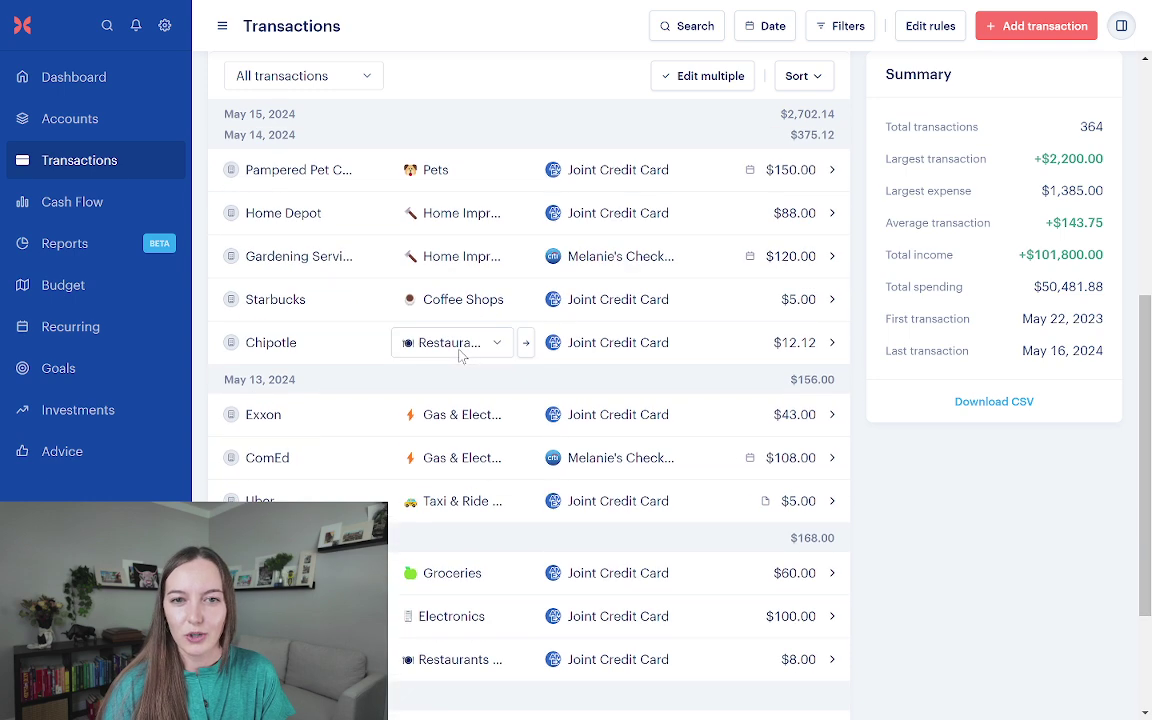
scroll(461, 356, "down", 1)
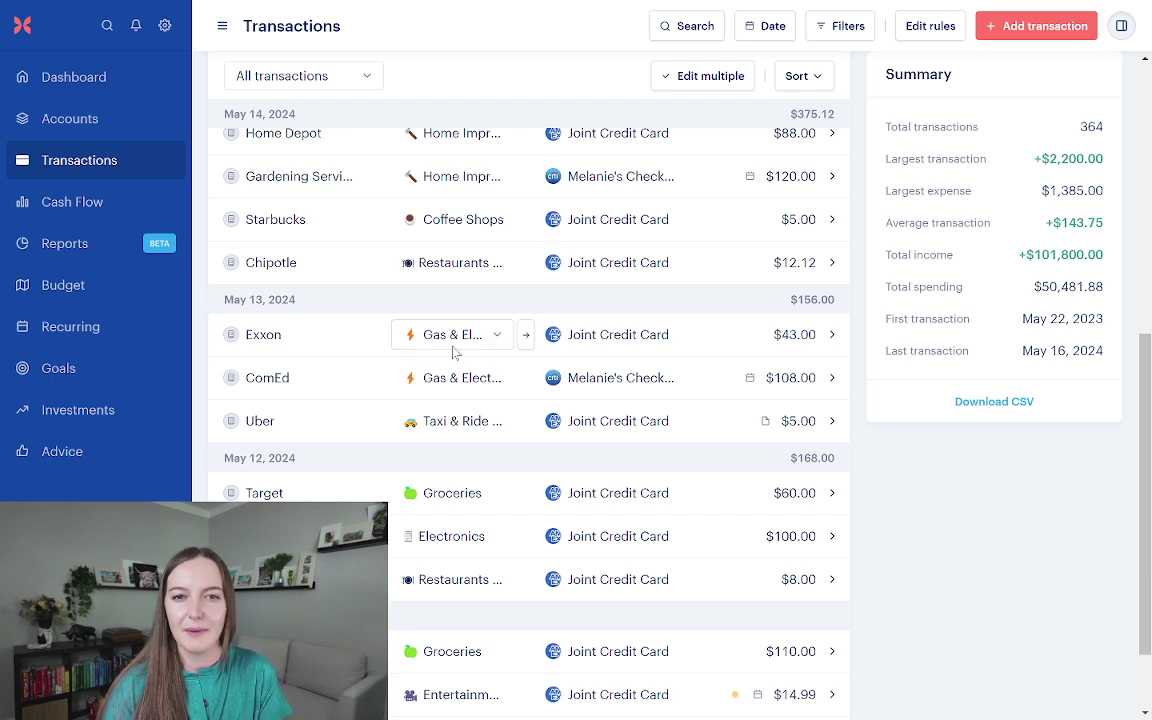
left_click(462, 350)
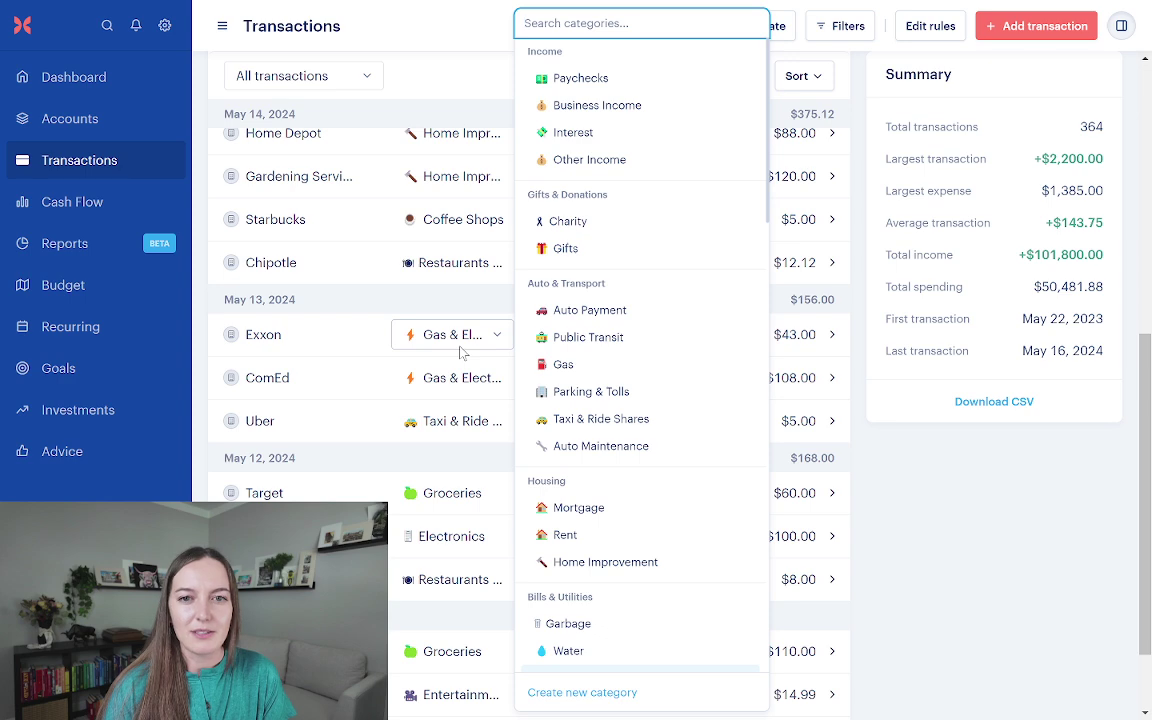
left_click(566, 366)
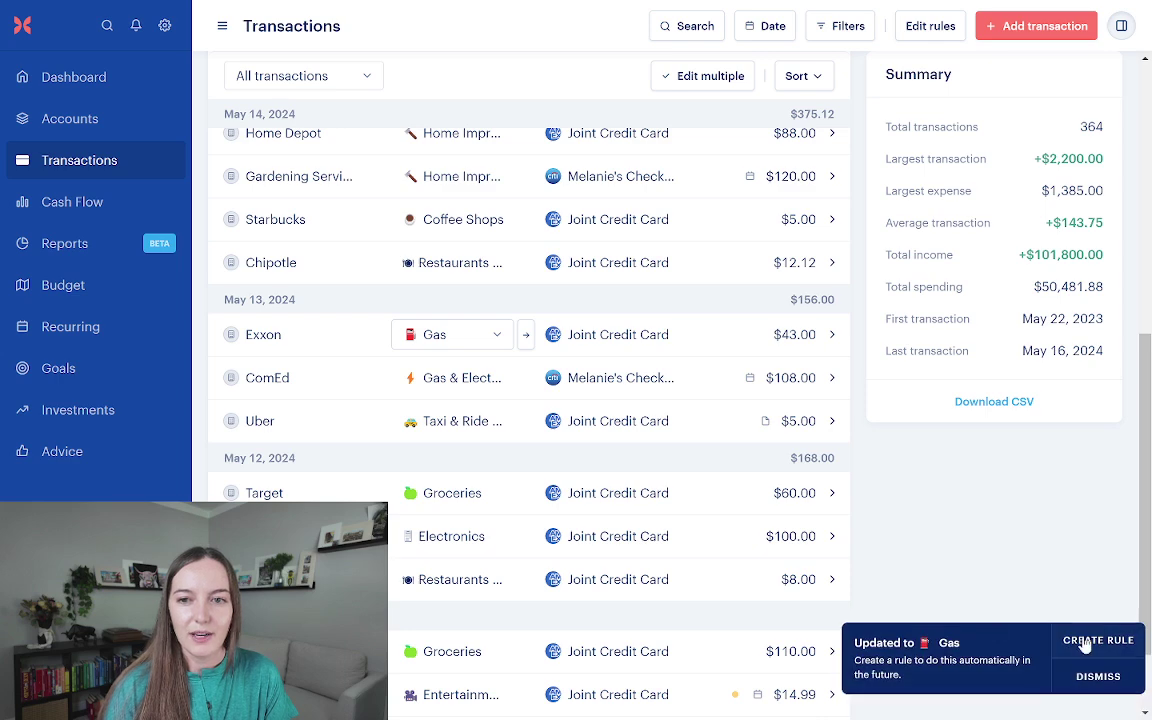
Open a New rule draft from the Exxon change that recategorizes merchant Exxon as Gas.
left_click(1097, 641)
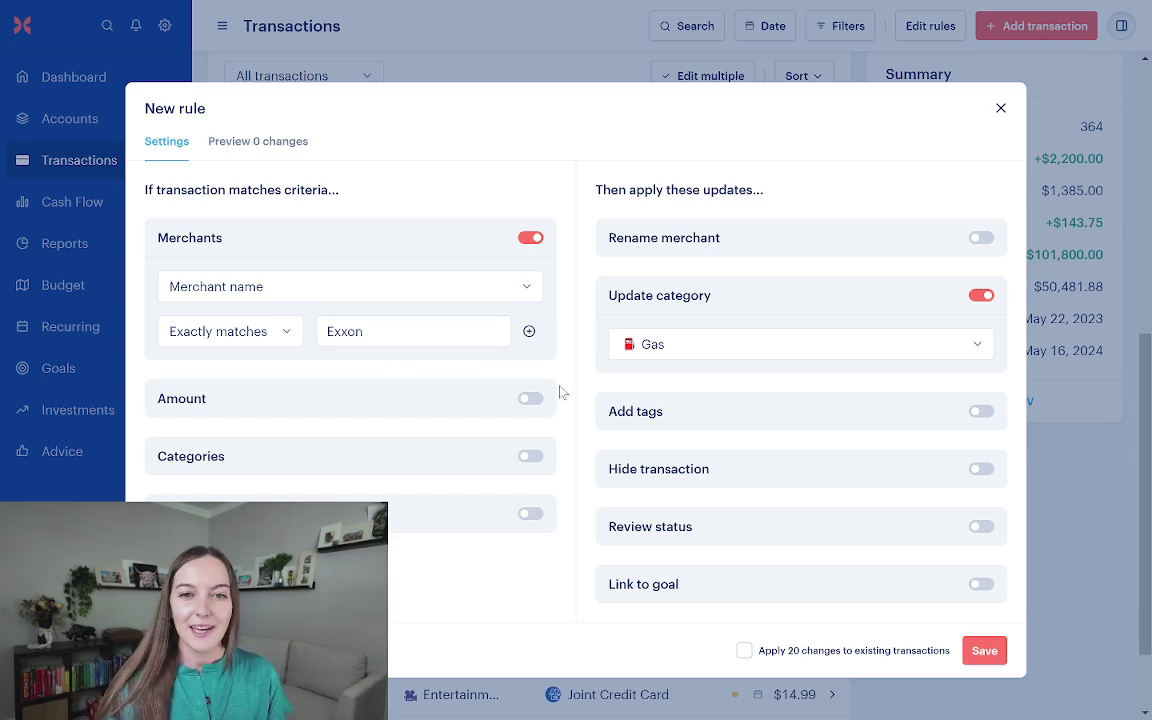
Add an expense amount condition with a $15 threshold to the Exxon rule.
left_click(531, 399)
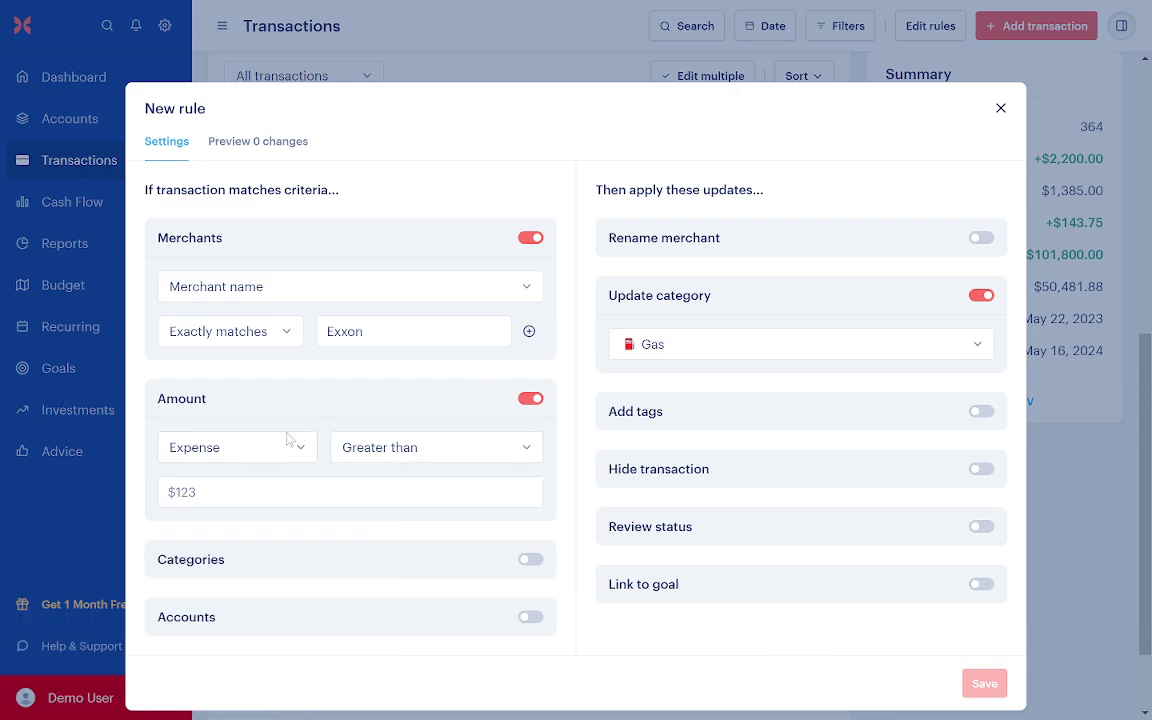
left_click(250, 492)
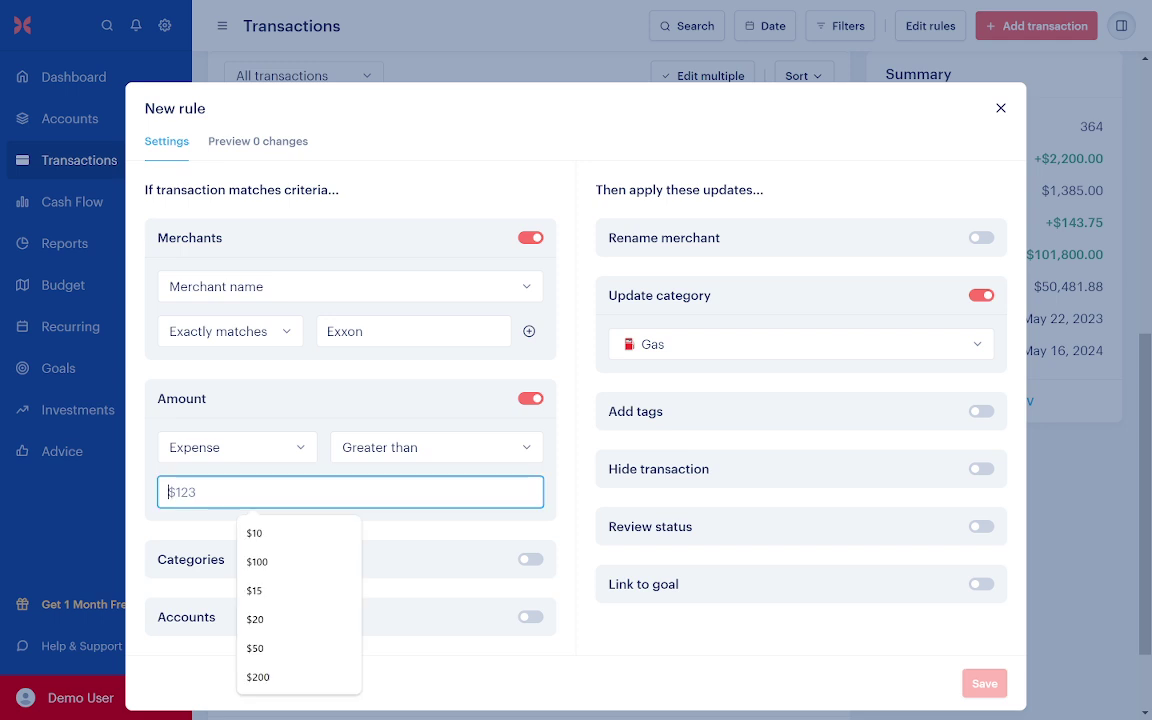
left_click(254, 590)
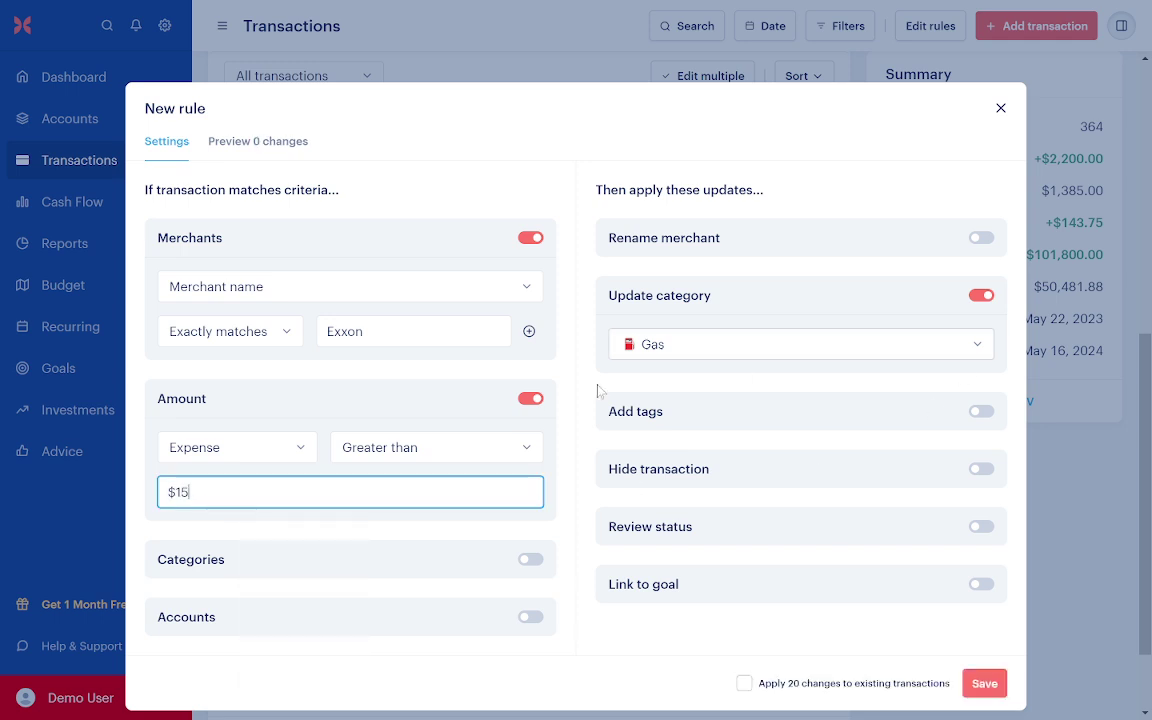
left_click(580, 409)
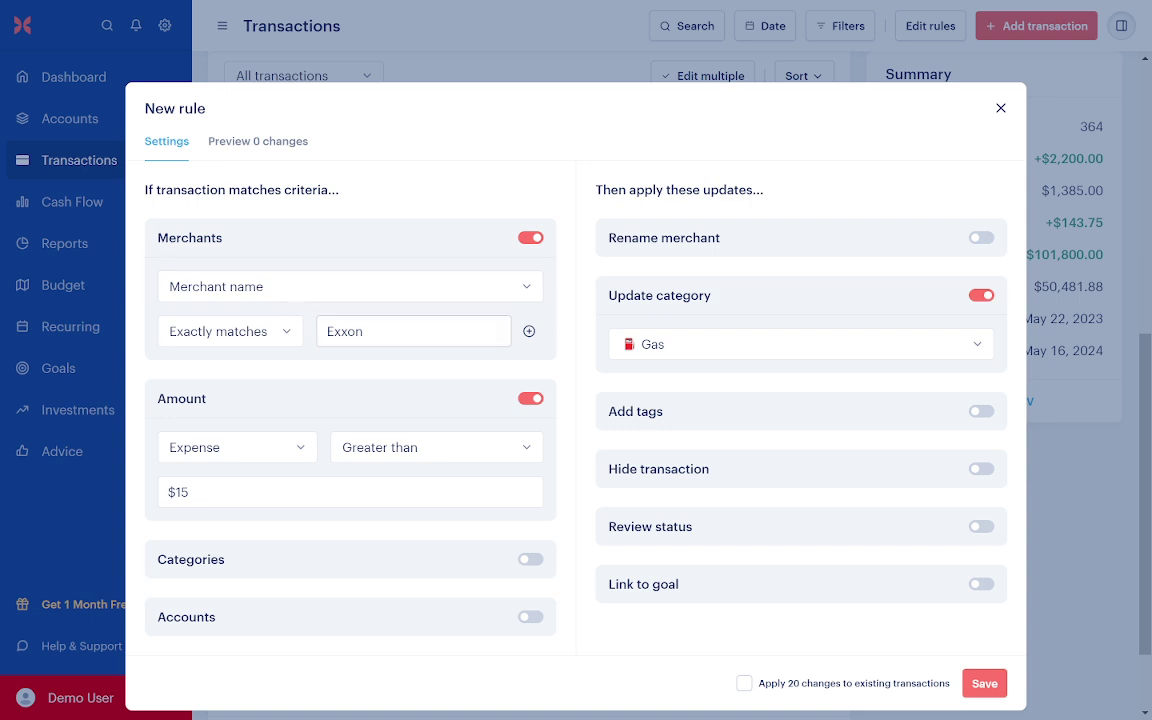
left_click(375, 452)
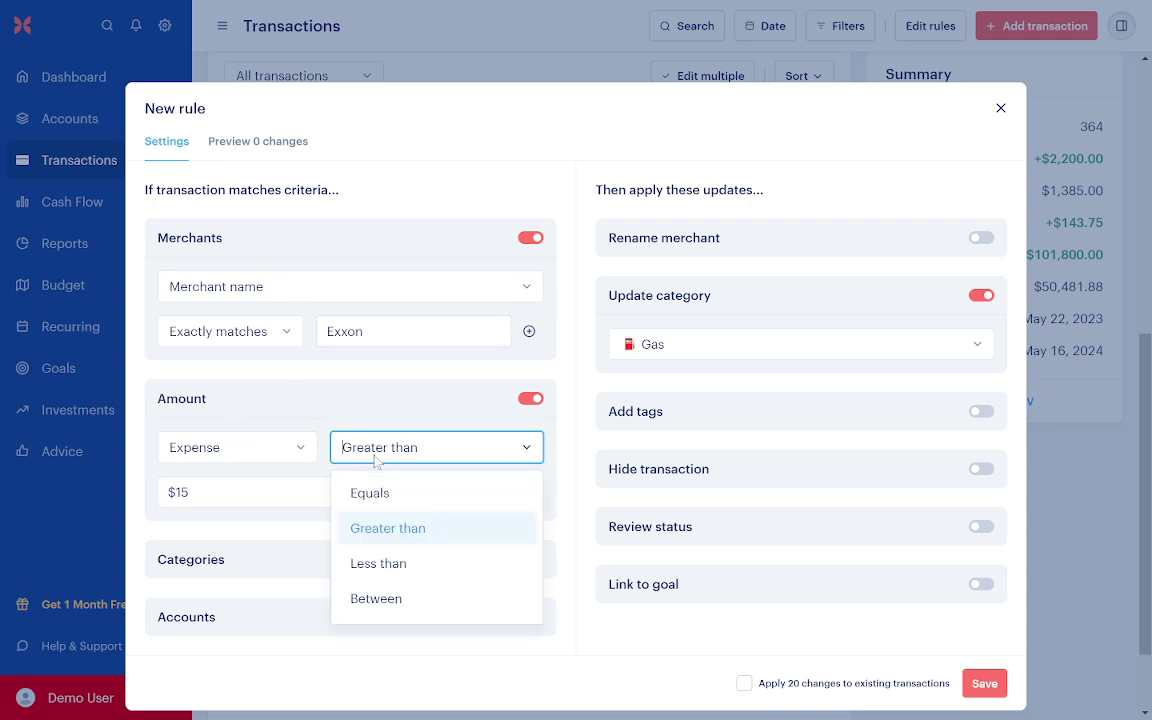
left_click(381, 563)
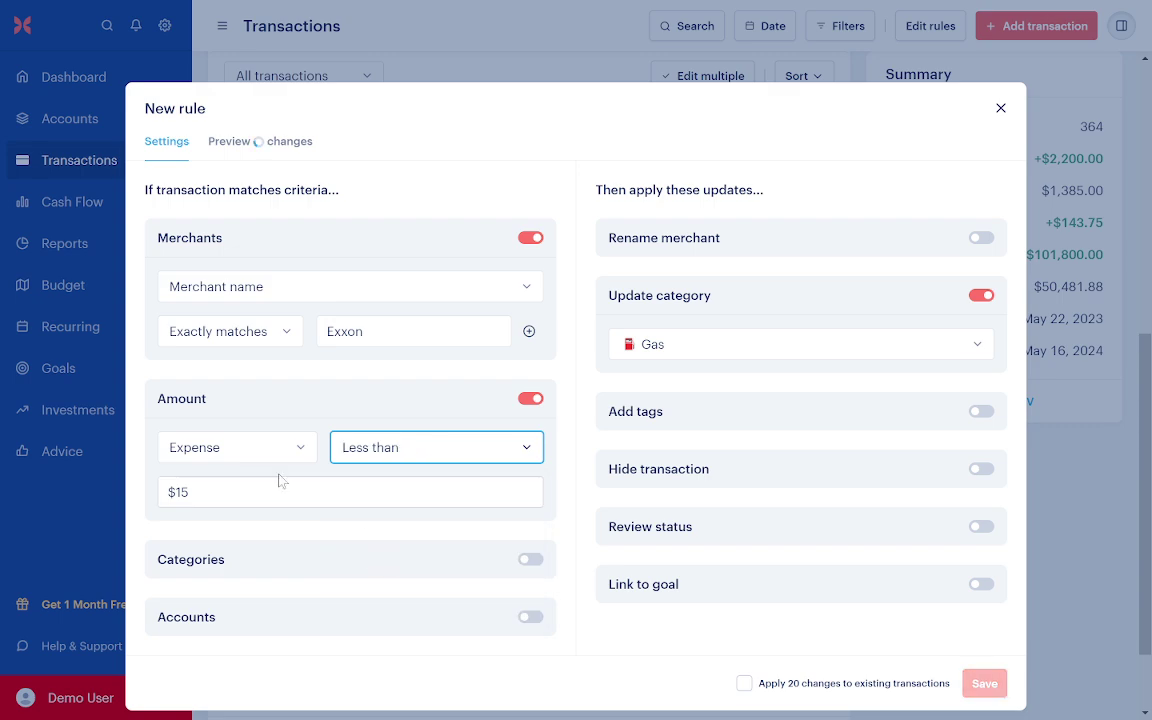
Set the condition to greater than $15, keep category Gas, apply to 20 transactions, and save.
left_click(781, 350)
type("res")
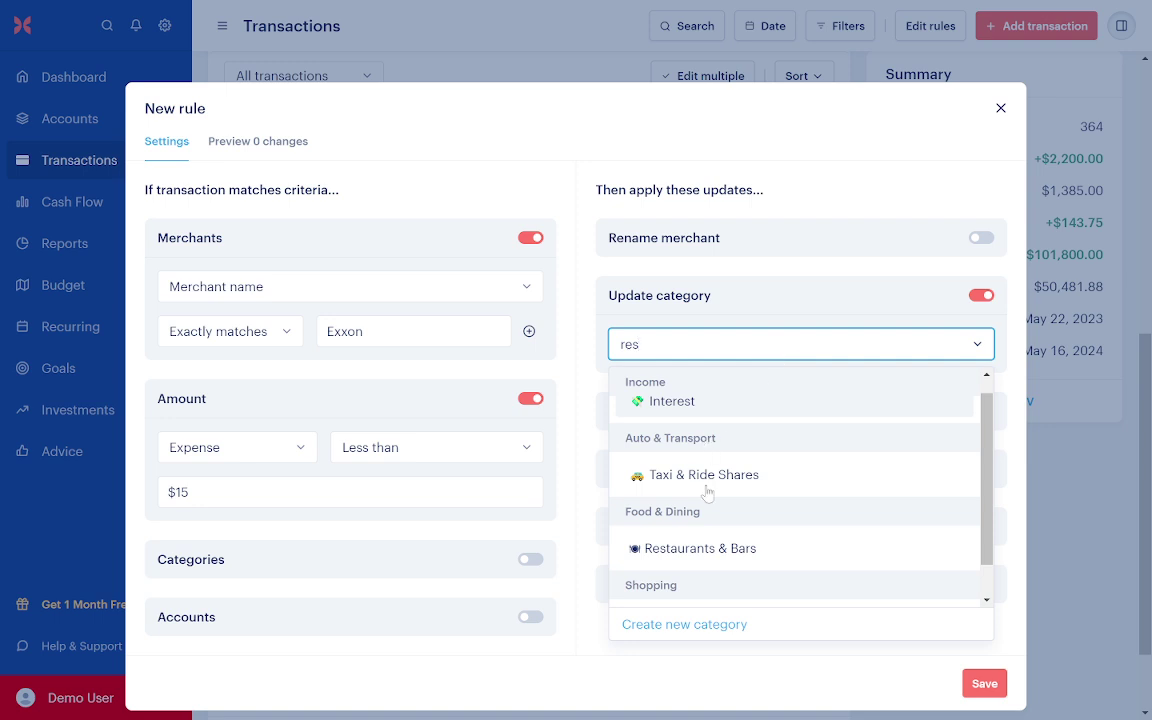
left_click(700, 548)
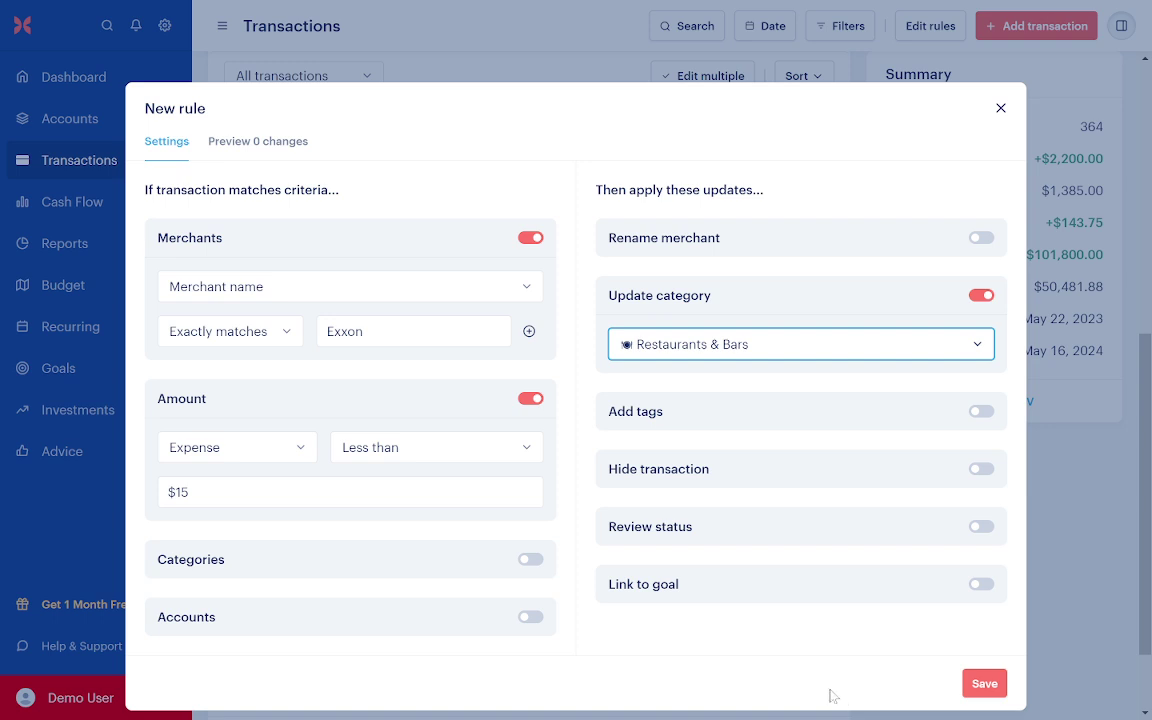
left_click(481, 461)
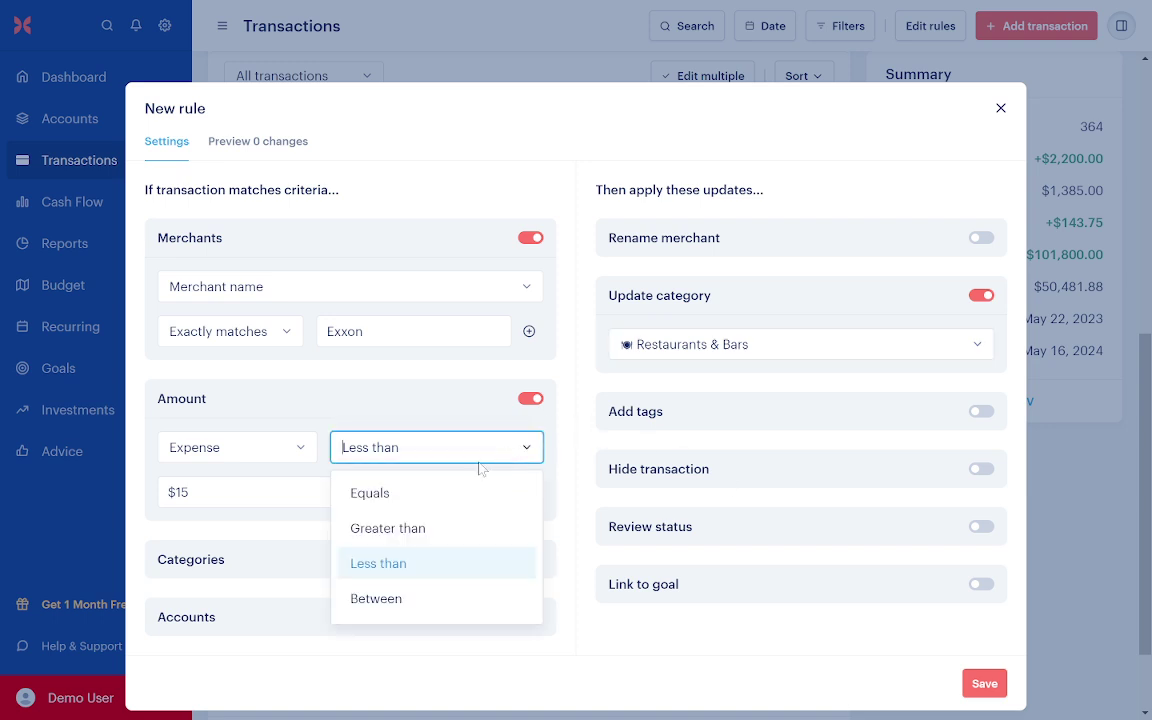
left_click(447, 528)
left_click(797, 341)
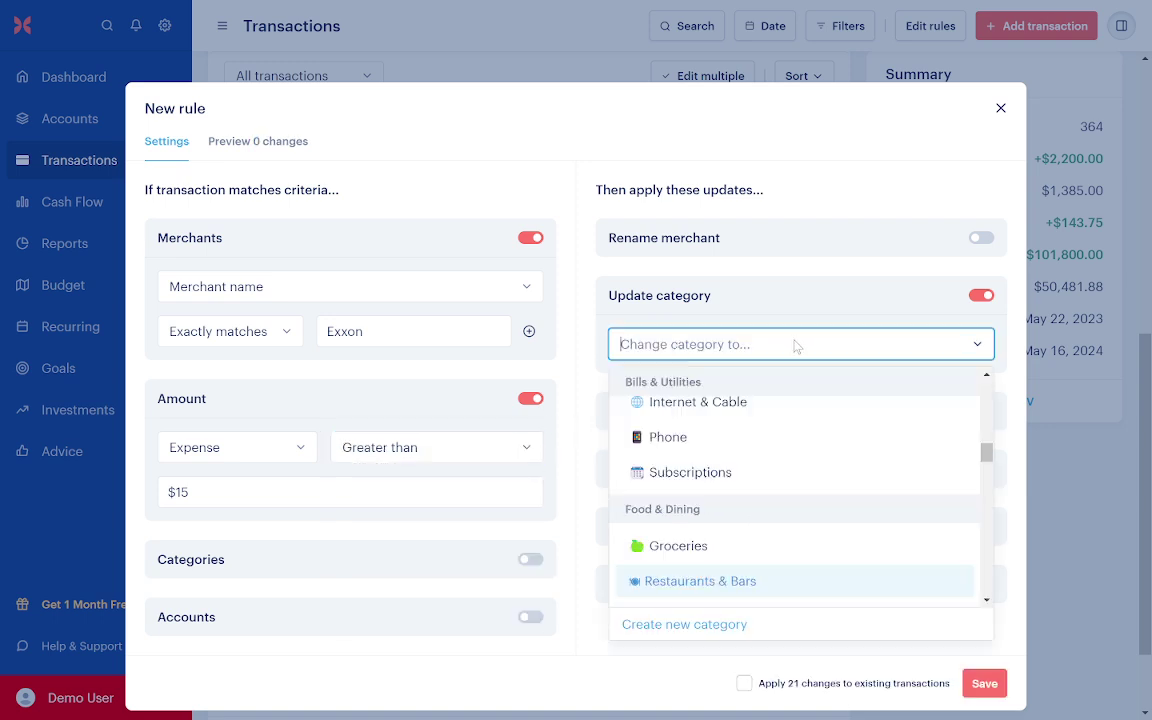
type("gas")
left_click(738, 420)
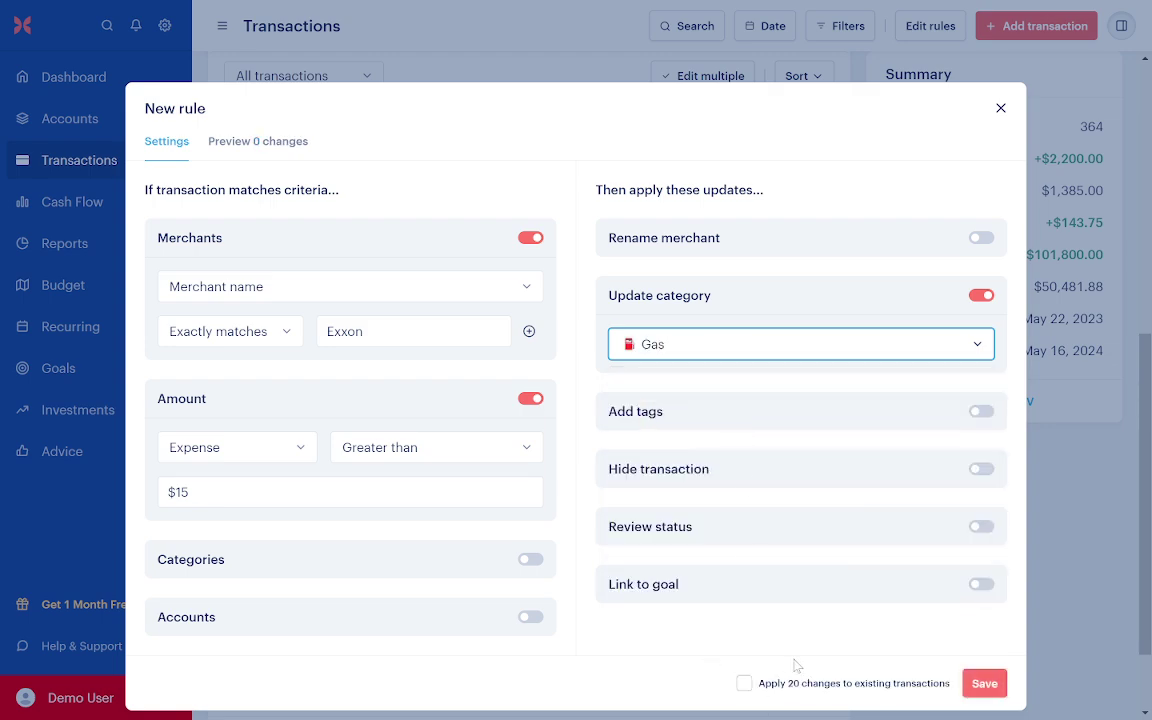
left_click(744, 683)
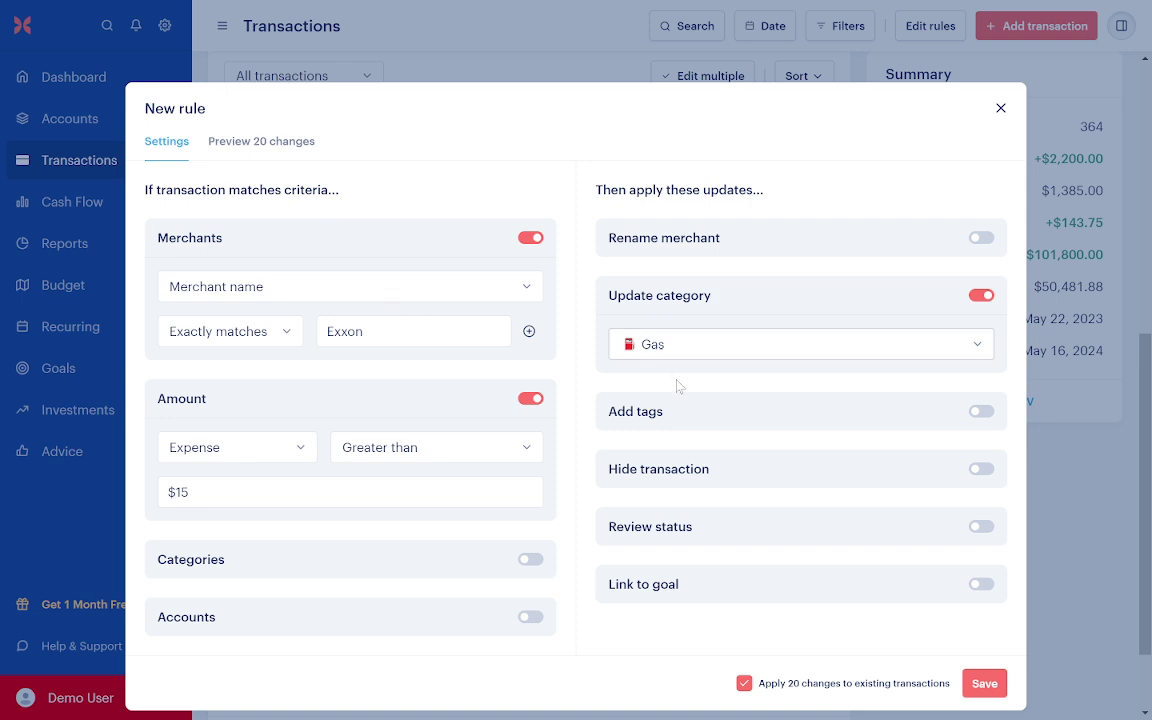
left_click(984, 683)
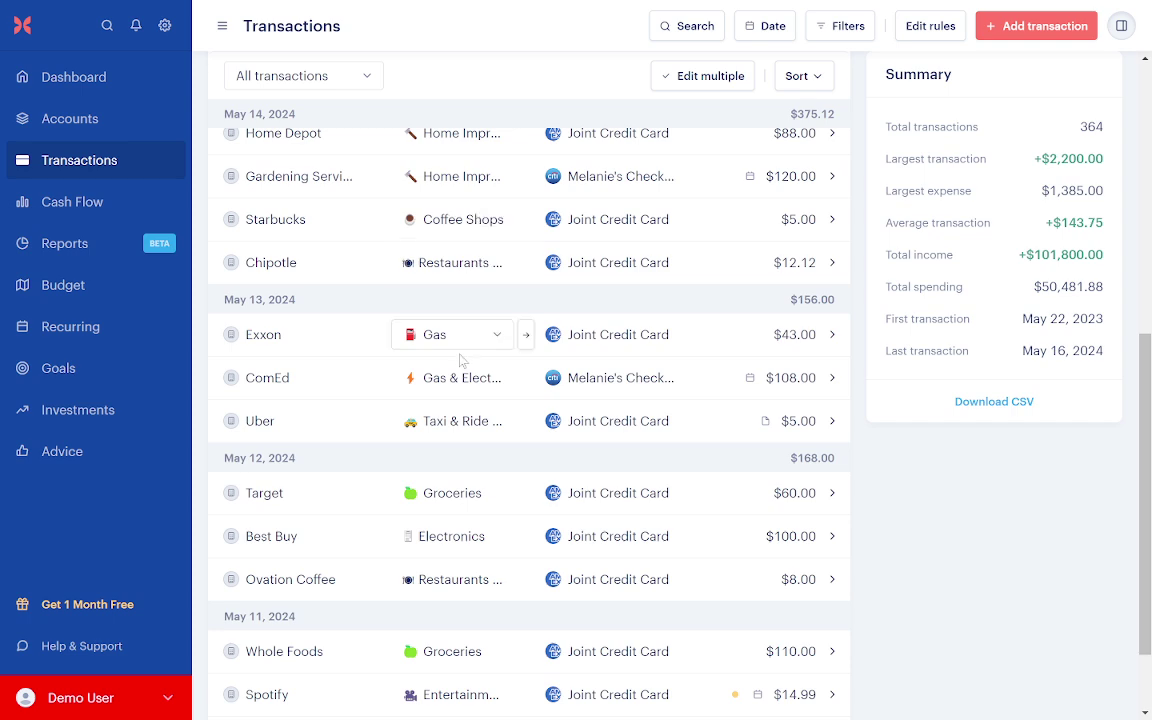
Change Spotify's May 11 transaction from Entertainment to Subscriptions, searching 'sub'.
scroll(462, 360, "down", 1)
scroll(462, 366, "down", 1)
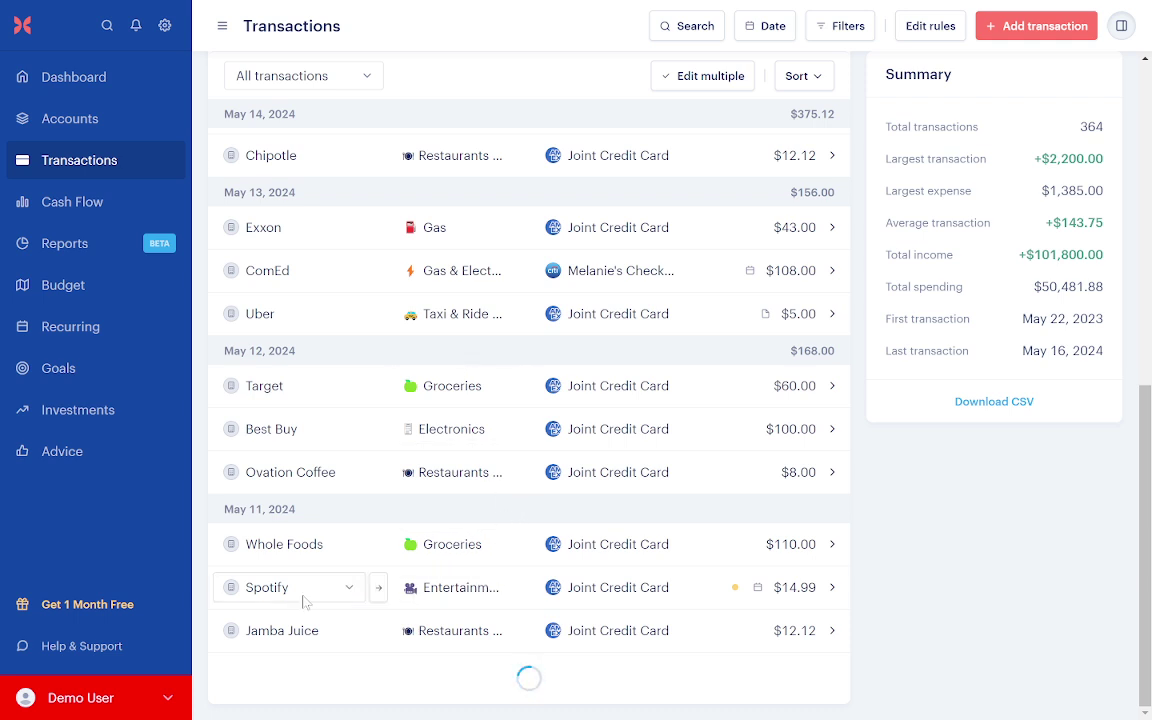
left_click(452, 590)
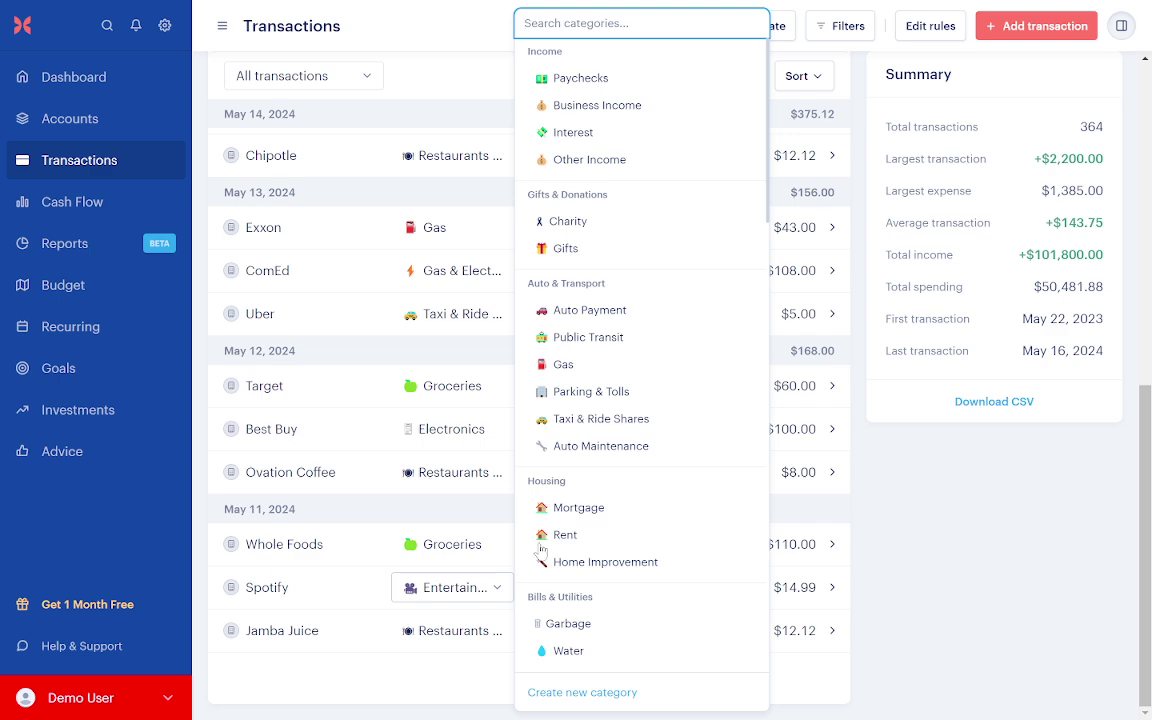
type("sub")
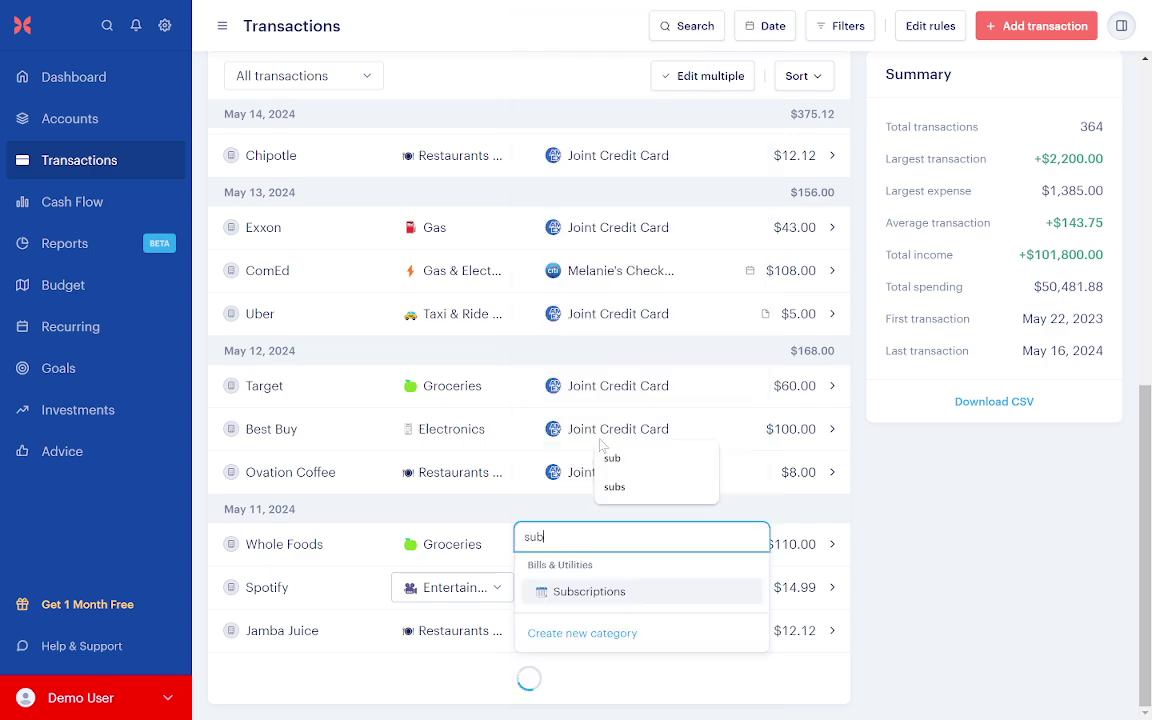
left_click(679, 596)
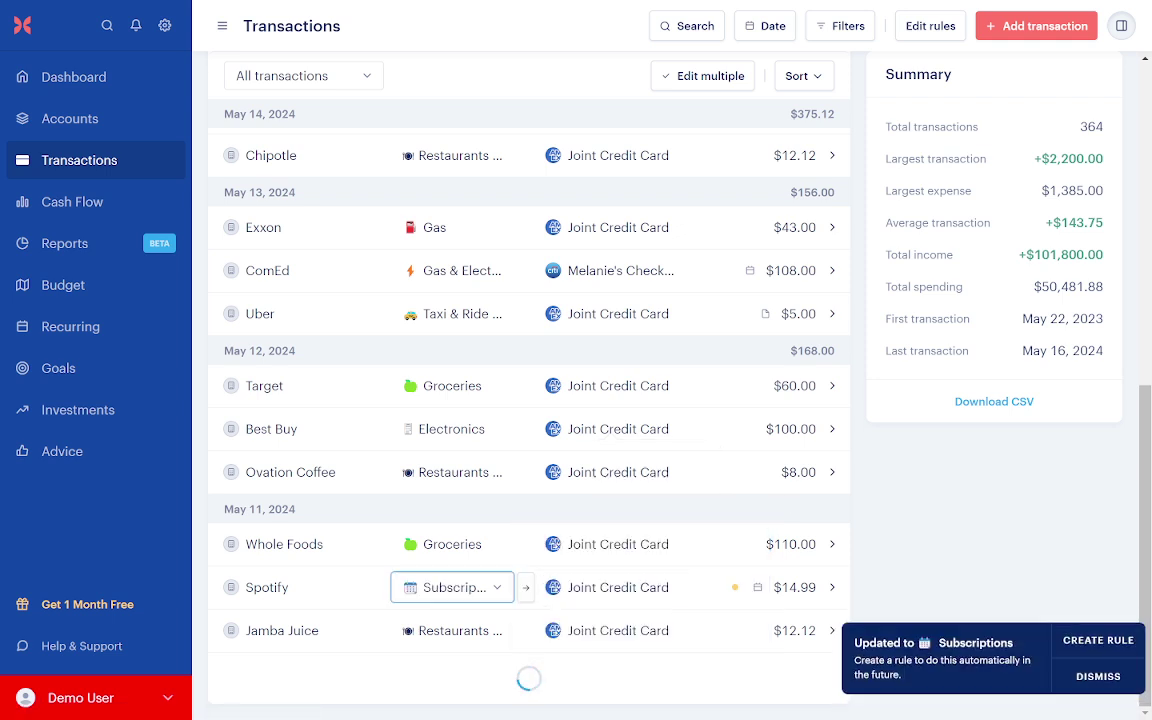
Start a rule from the Spotify change, adding an amount condition and switching the merchant to Zelle.
left_click(1085, 645)
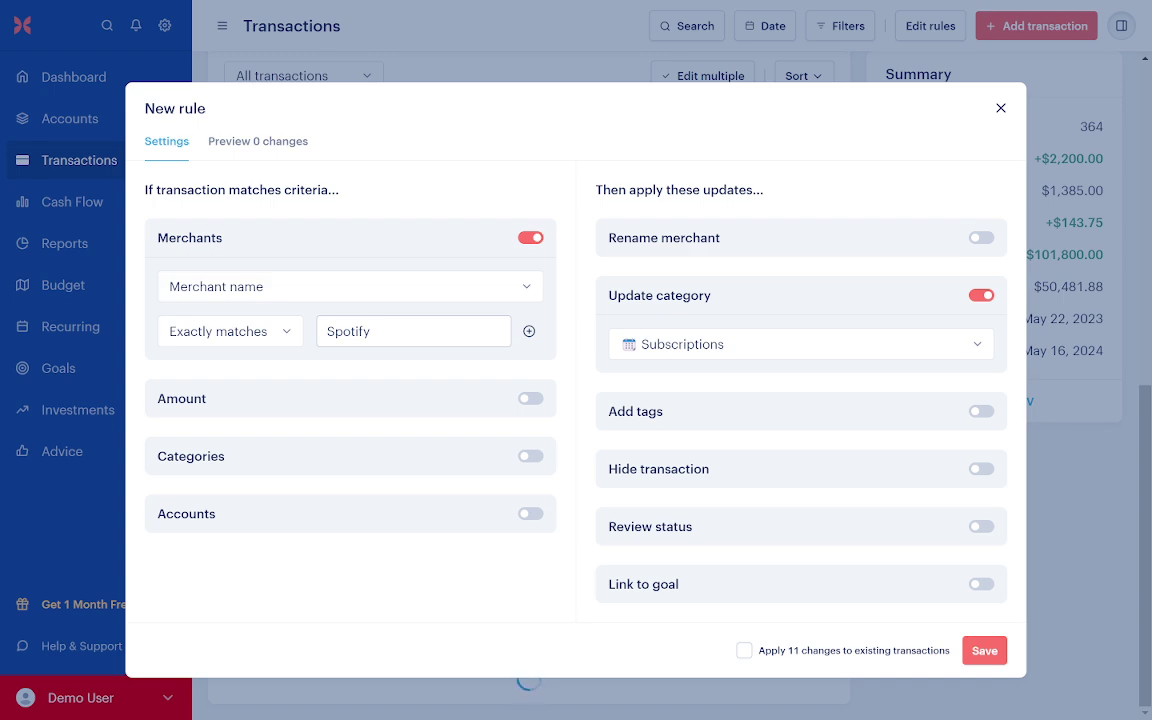
left_click(530, 400)
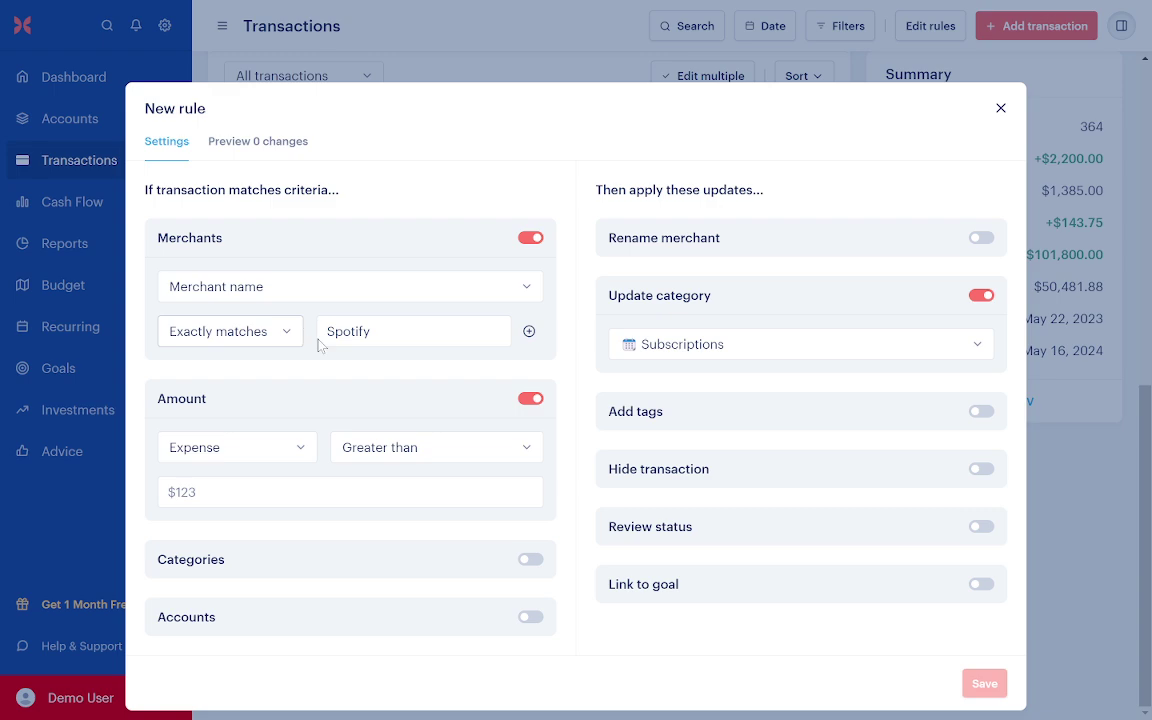
left_click(353, 331)
double_click(353, 331)
type("Zelle")
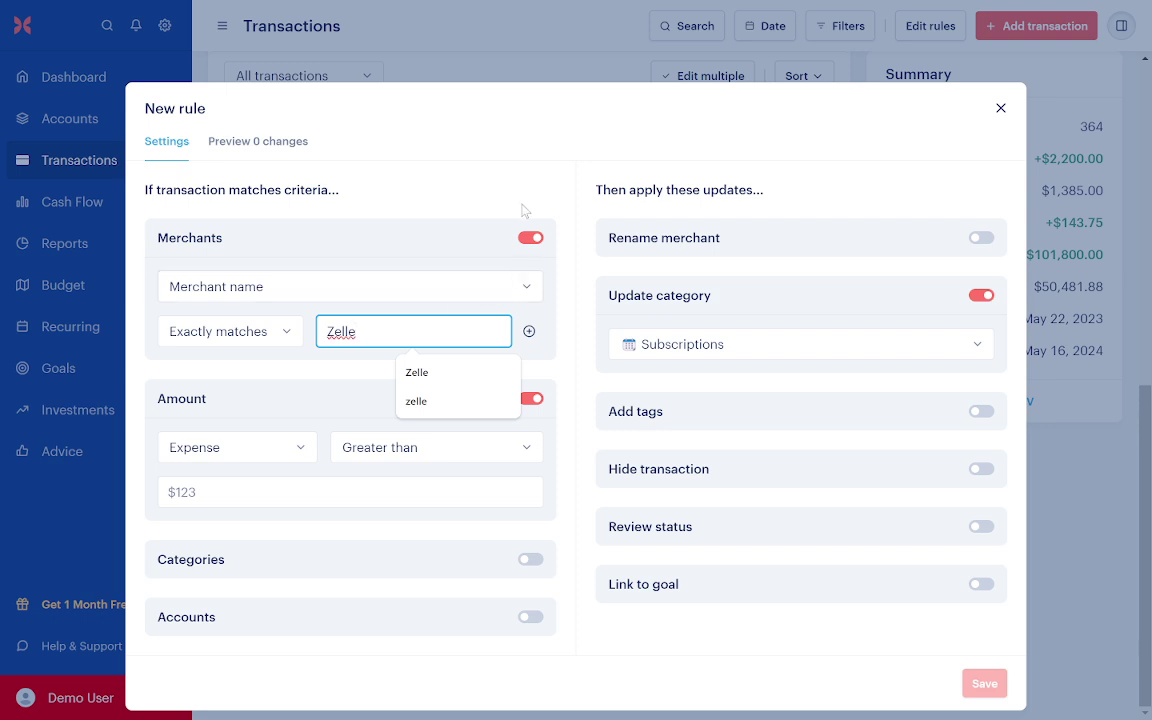
left_click(458, 183)
Set the amount condition to equal $150, keeping the category Subscriptions.
left_click(377, 449)
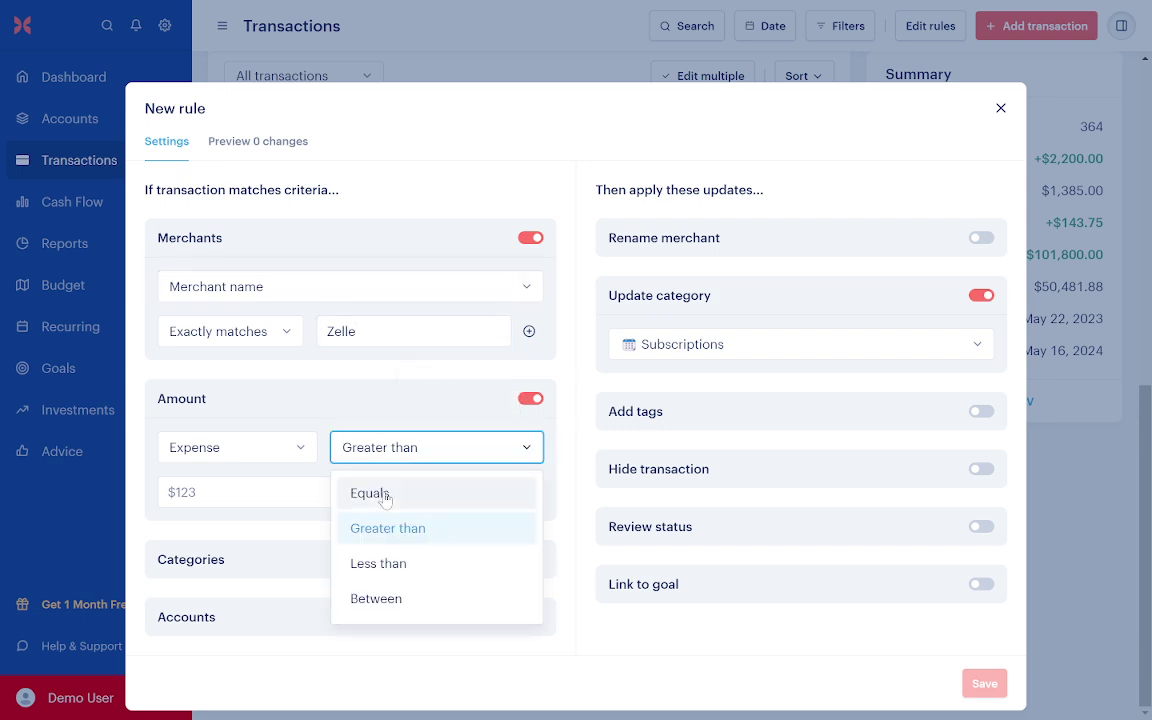
left_click(370, 493)
left_click(370, 492)
type("150")
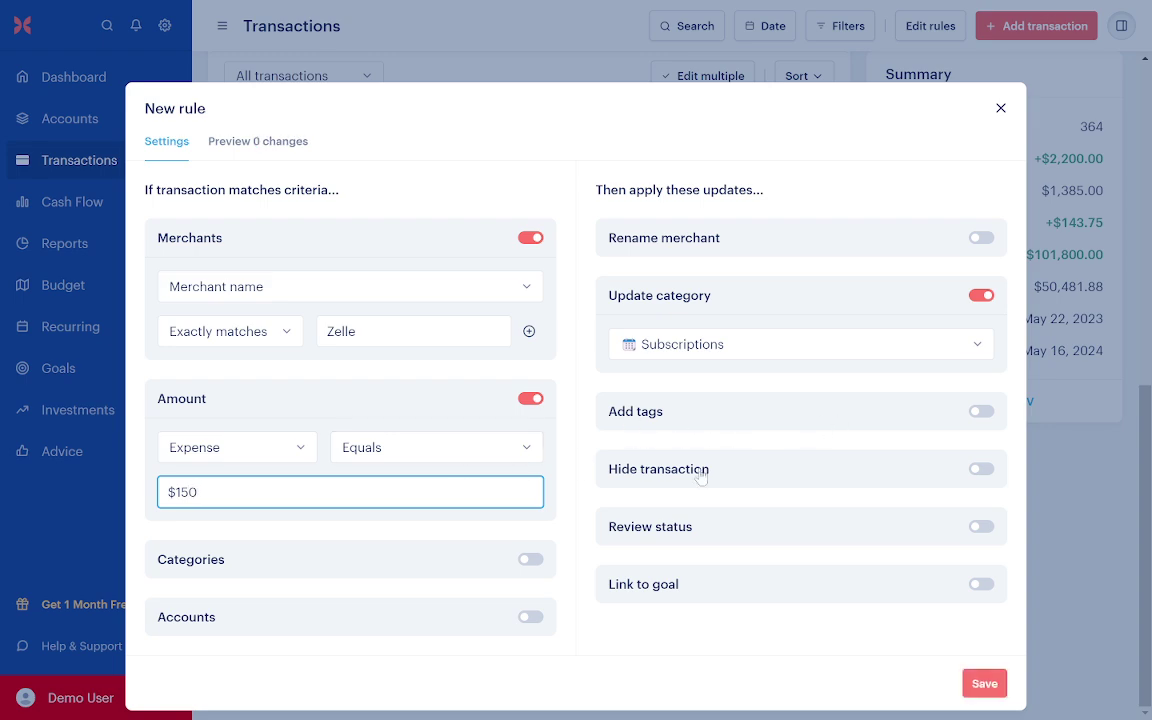
left_click(640, 450)
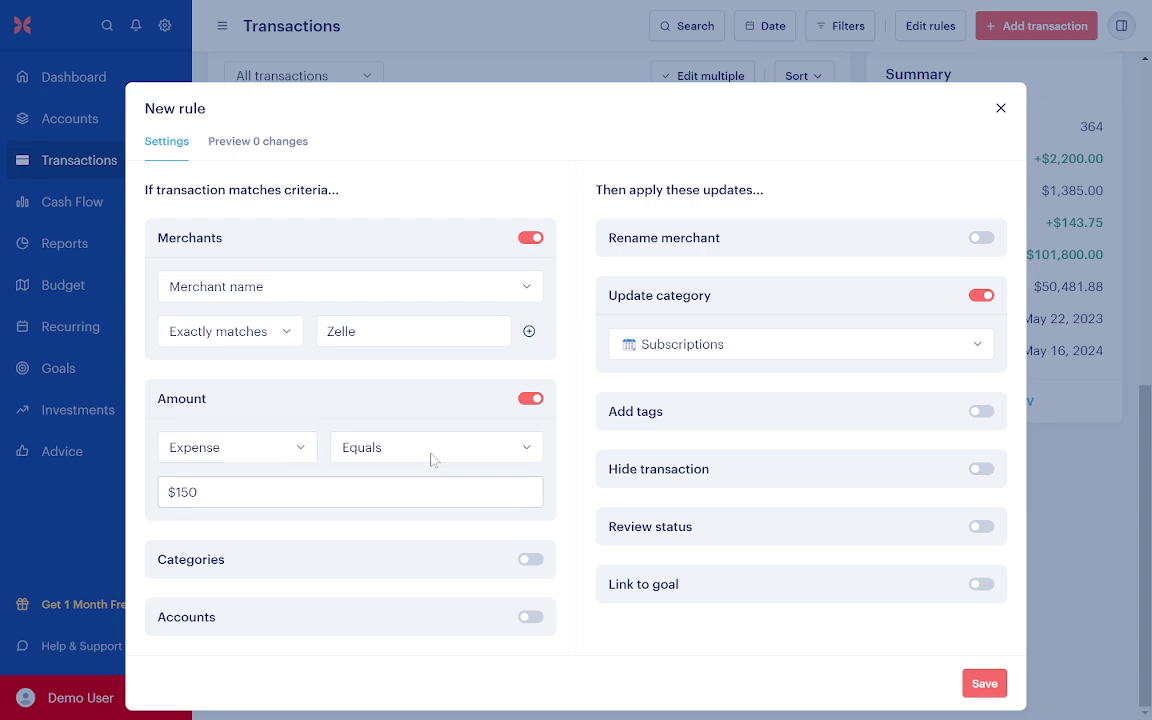
left_click(758, 342)
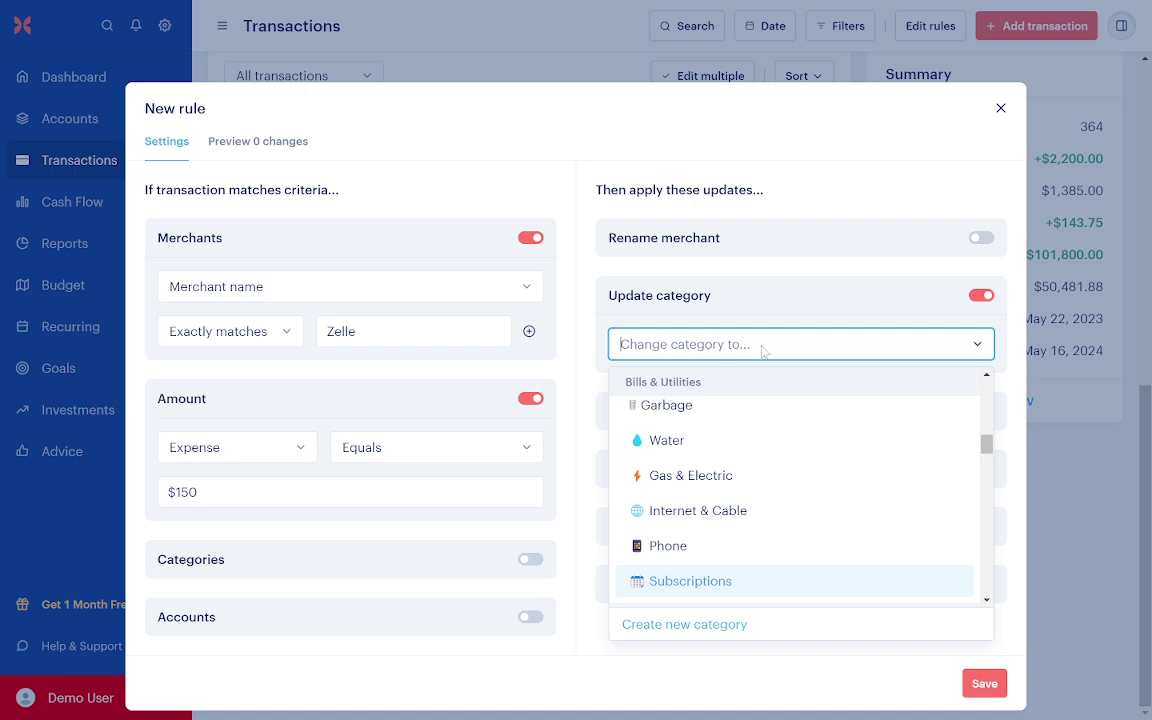
left_click(571, 363)
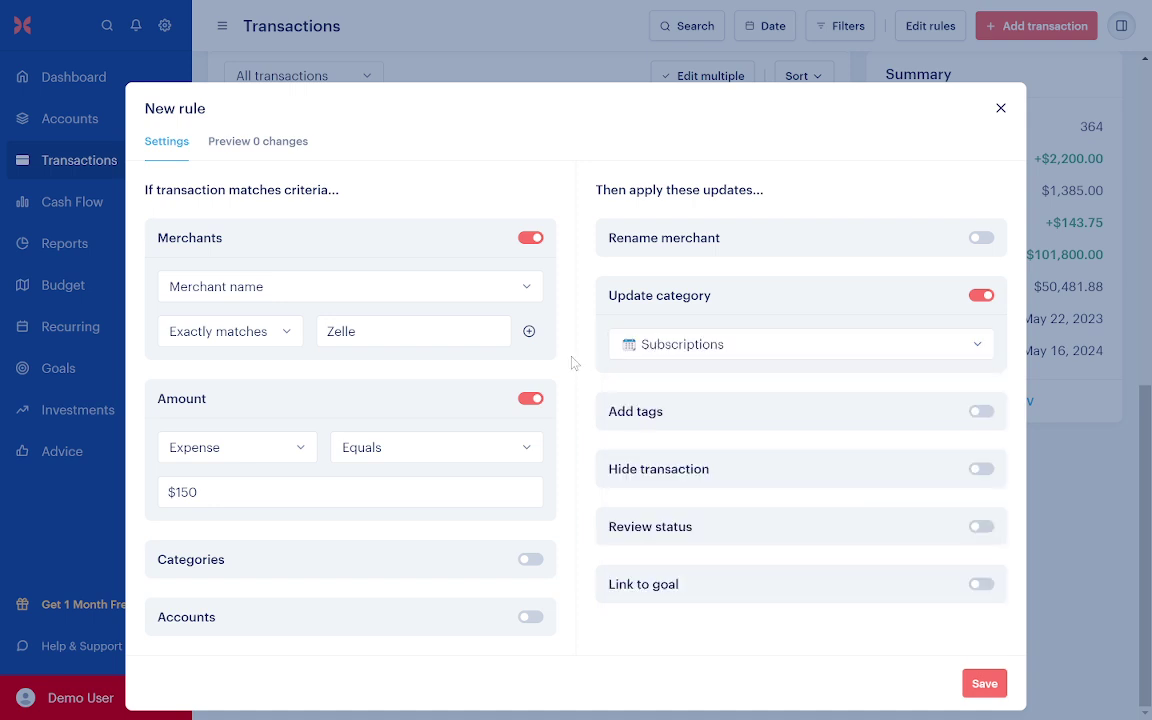
Add a category condition and an account condition matching the Mortgage account.
left_click(527, 560)
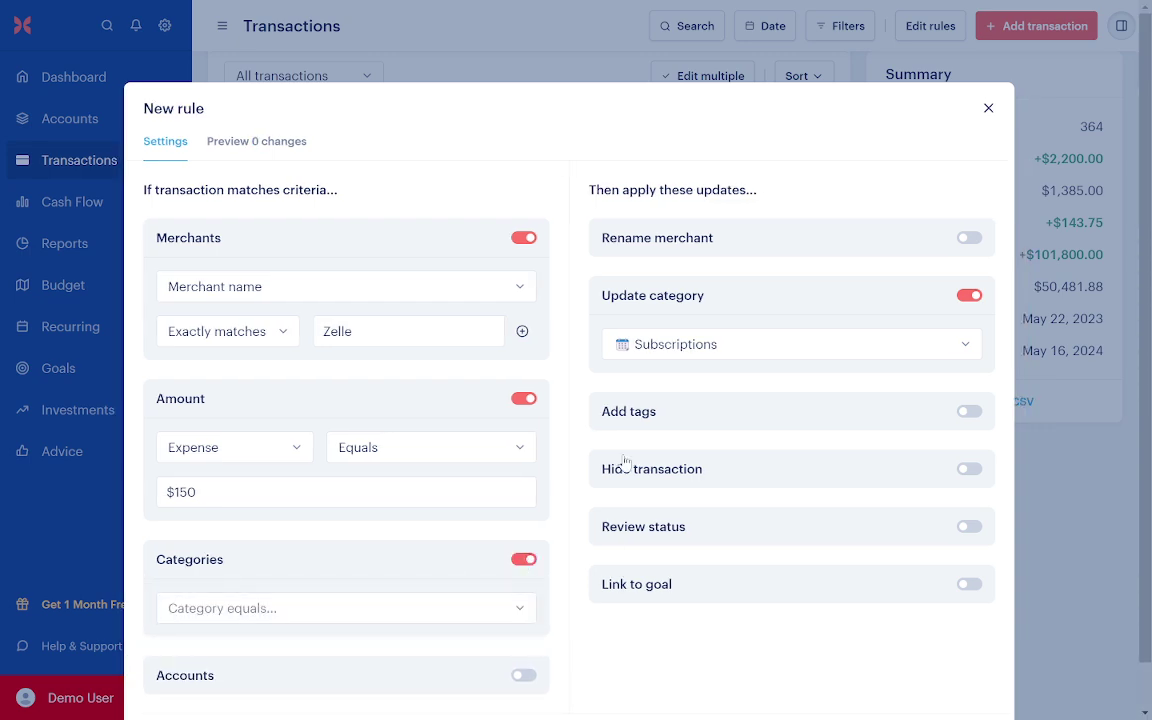
left_click(523, 675)
scroll(487, 596, "down", 1)
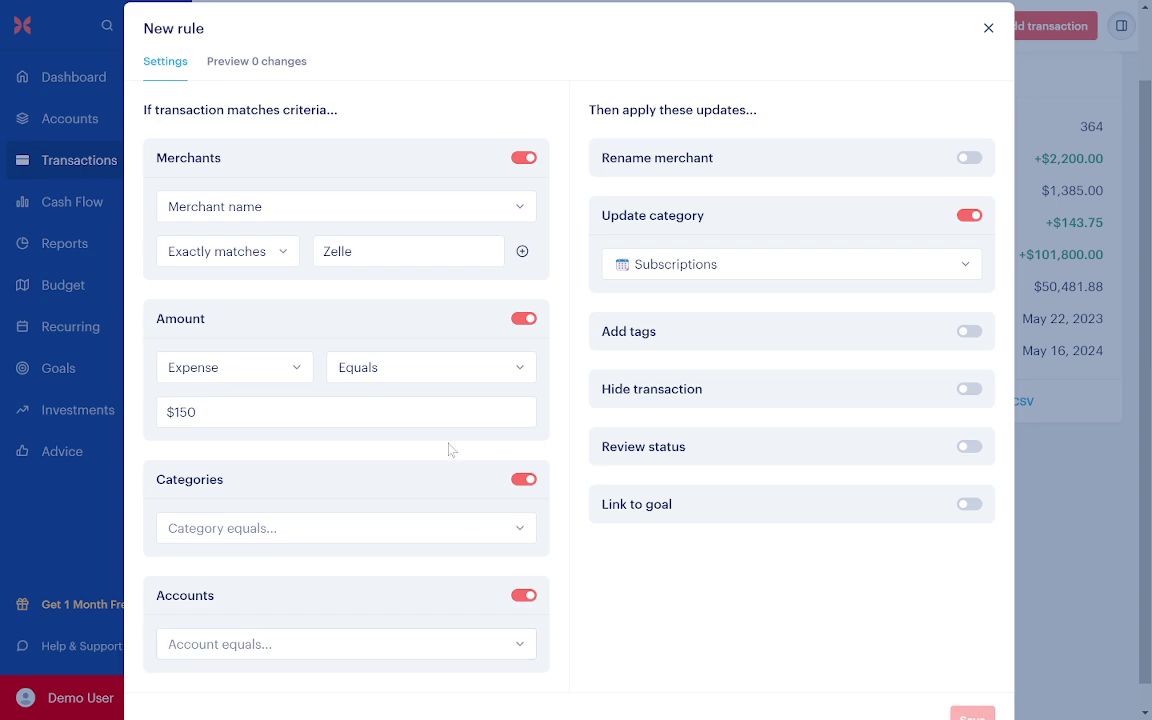
left_click(363, 646)
scroll(363, 612, "down", 5)
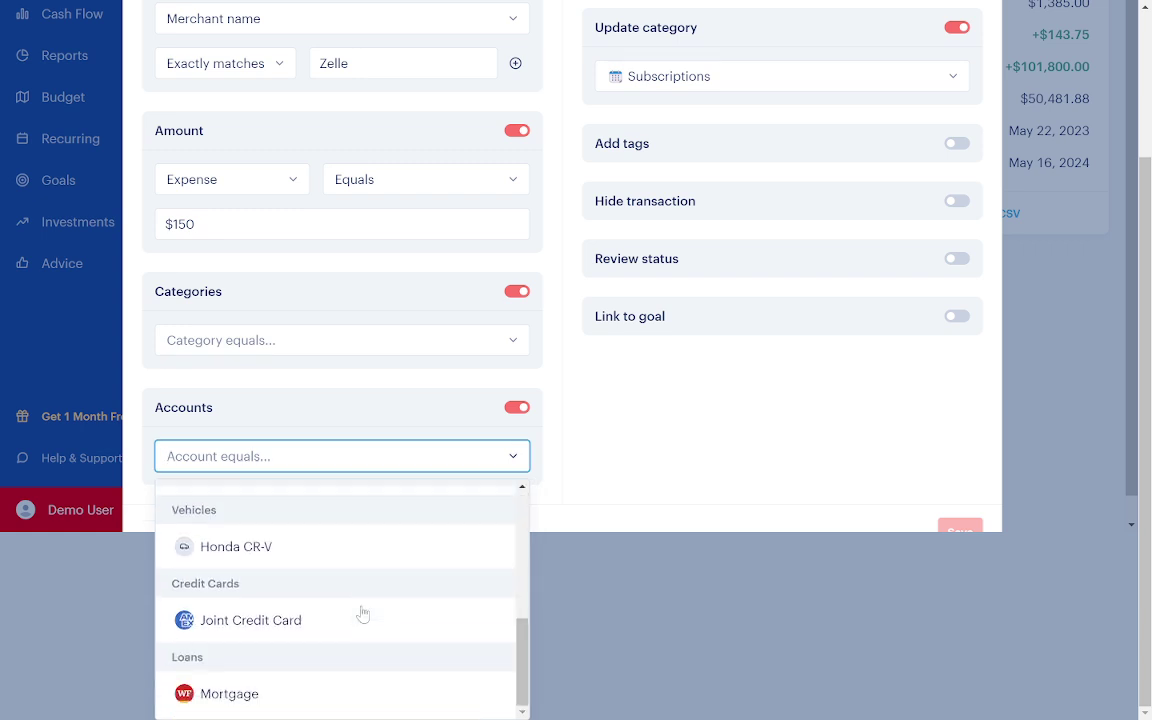
left_click(278, 694)
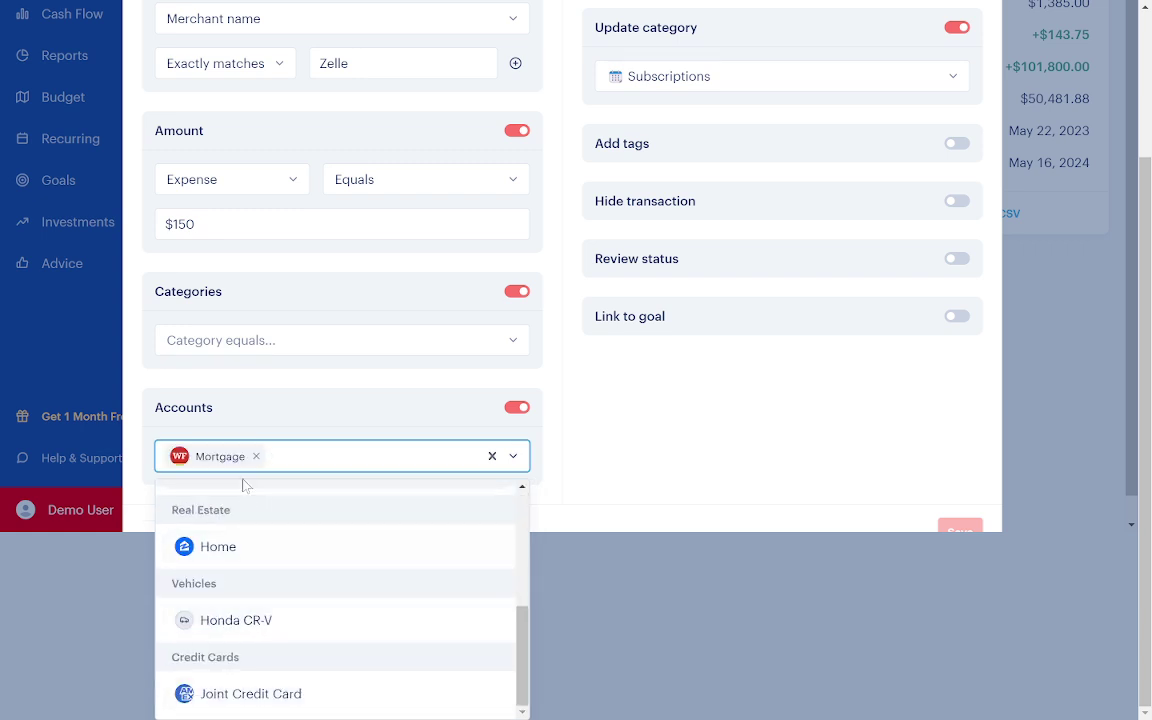
left_click(578, 455)
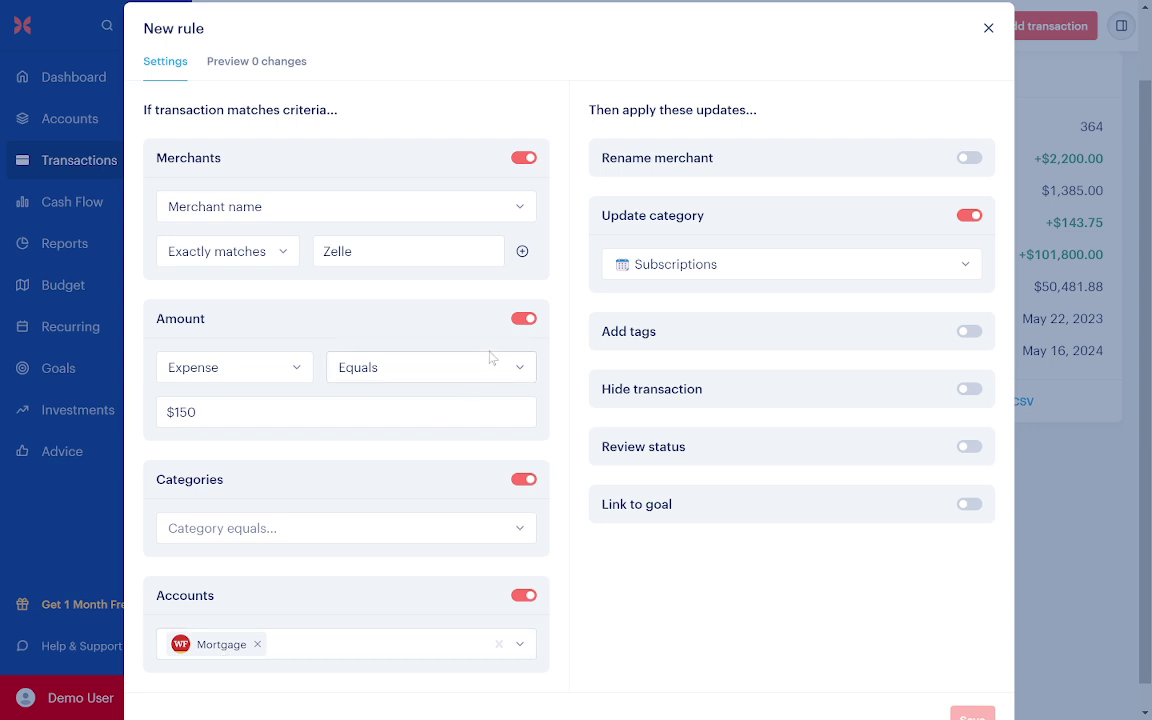
Remove the merchant, amount and category conditions, leaving only the Mortgage account match.
left_click(523, 157)
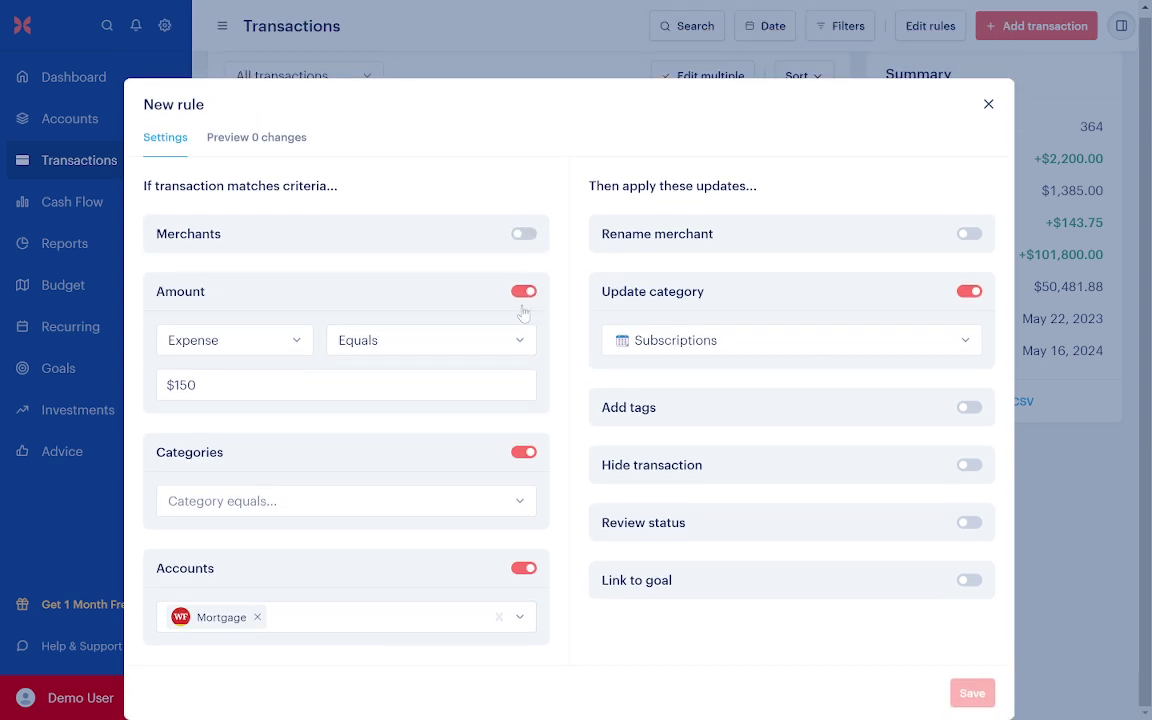
left_click(523, 292)
left_click(529, 364)
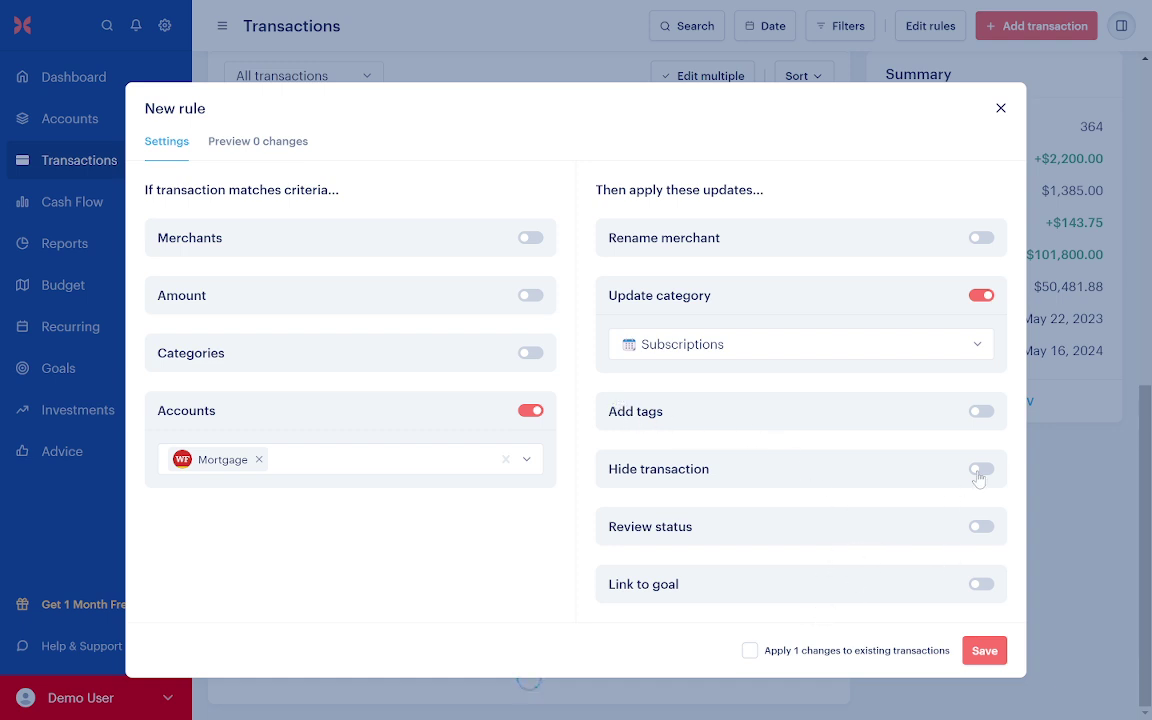
Set the rule's category update to Transfer.
left_click(930, 350)
type("transfer")
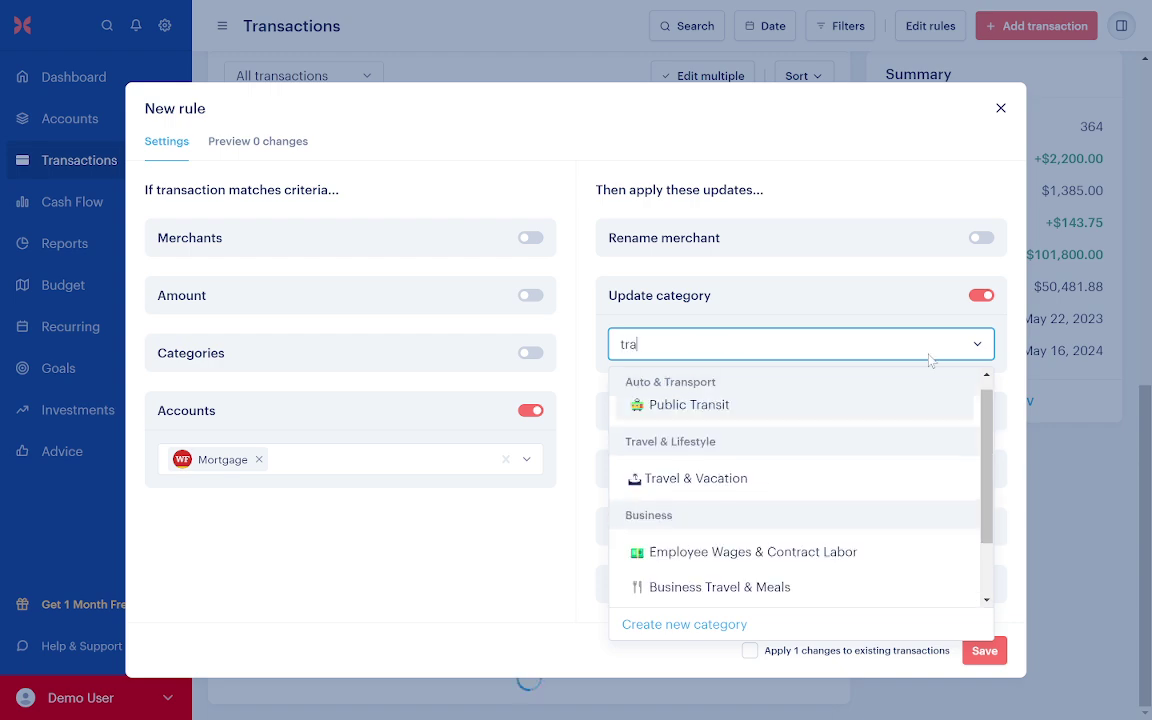
left_click(877, 428)
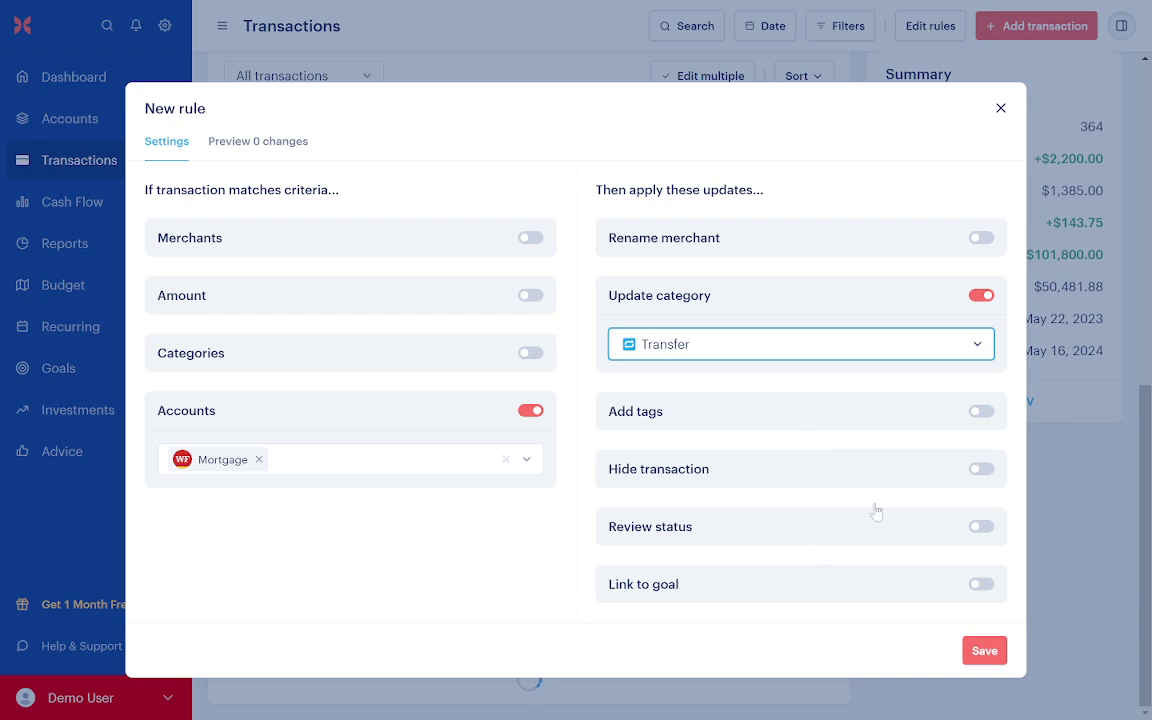
left_click(979, 469)
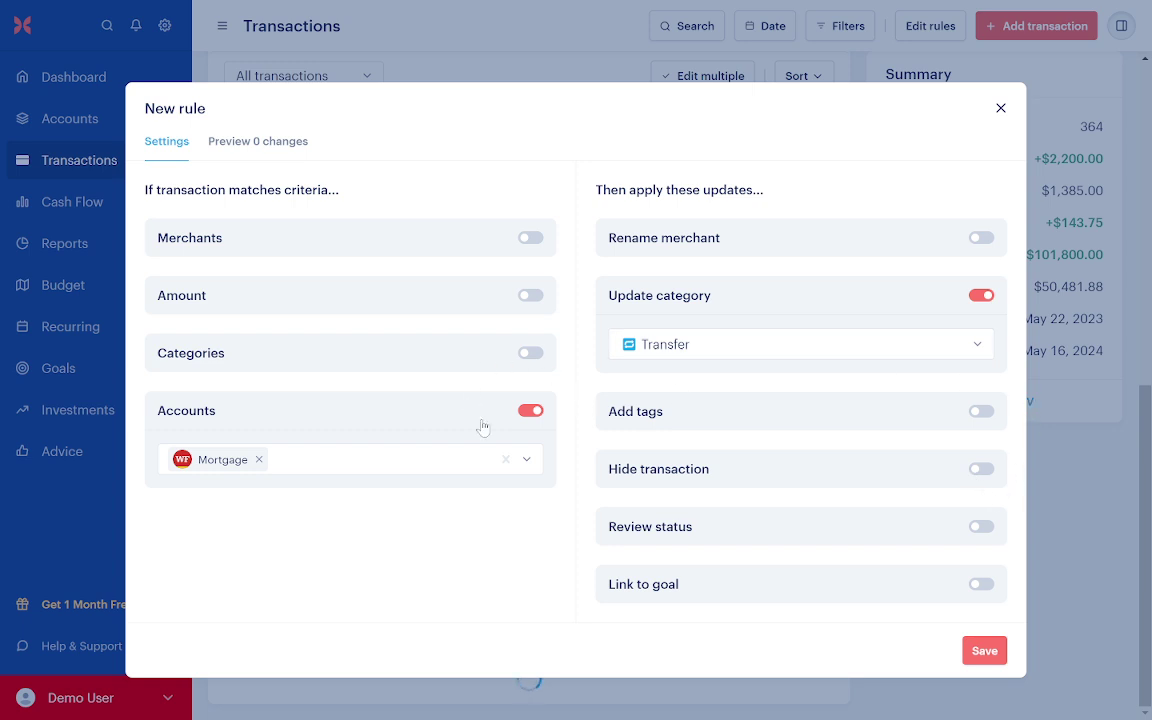
Swap the account condition from Mortgage to the checking account.
left_click(470, 452)
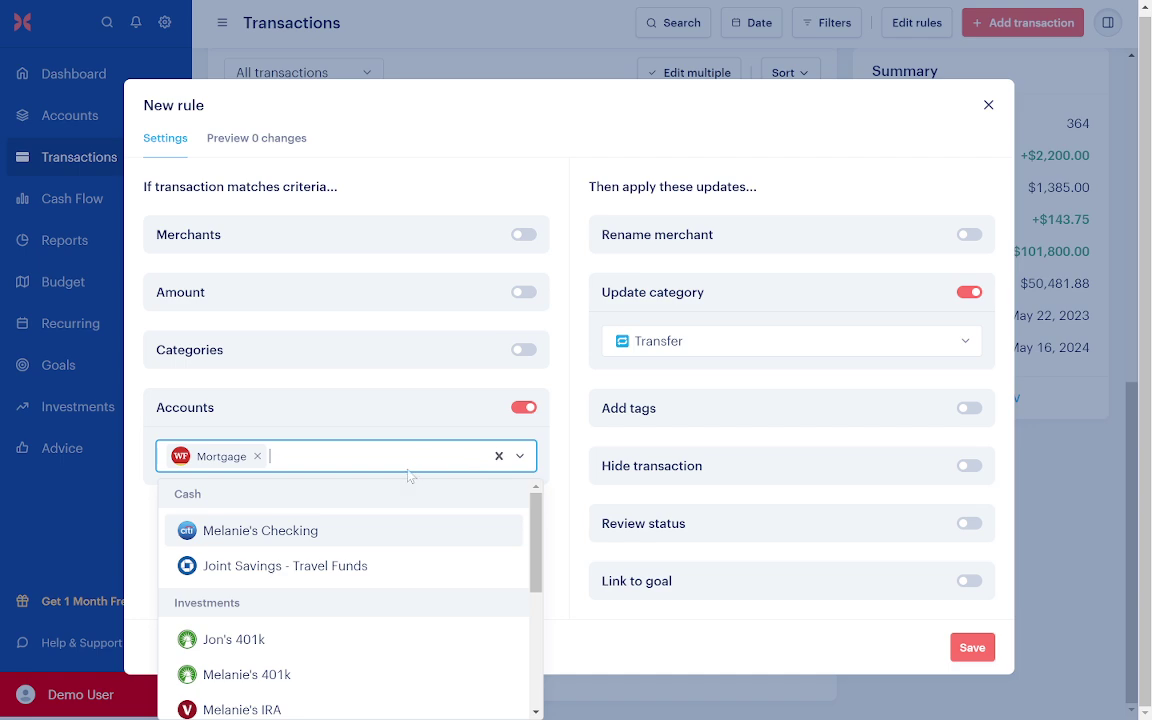
left_click(241, 537)
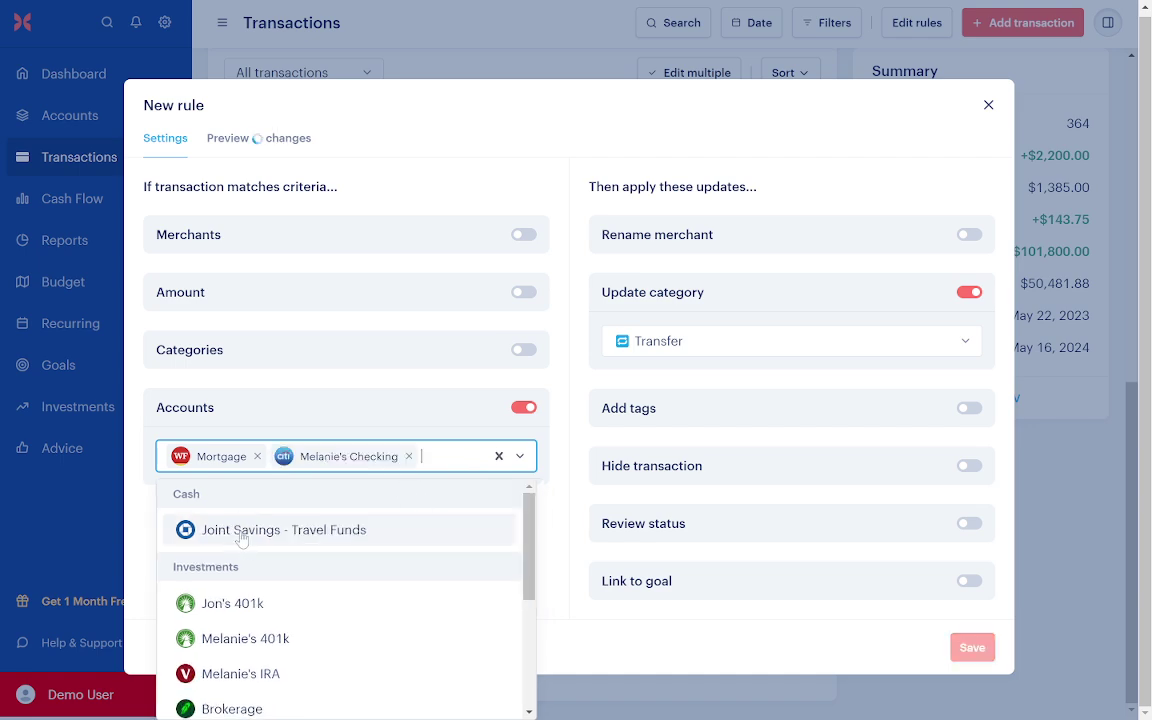
left_click(256, 457)
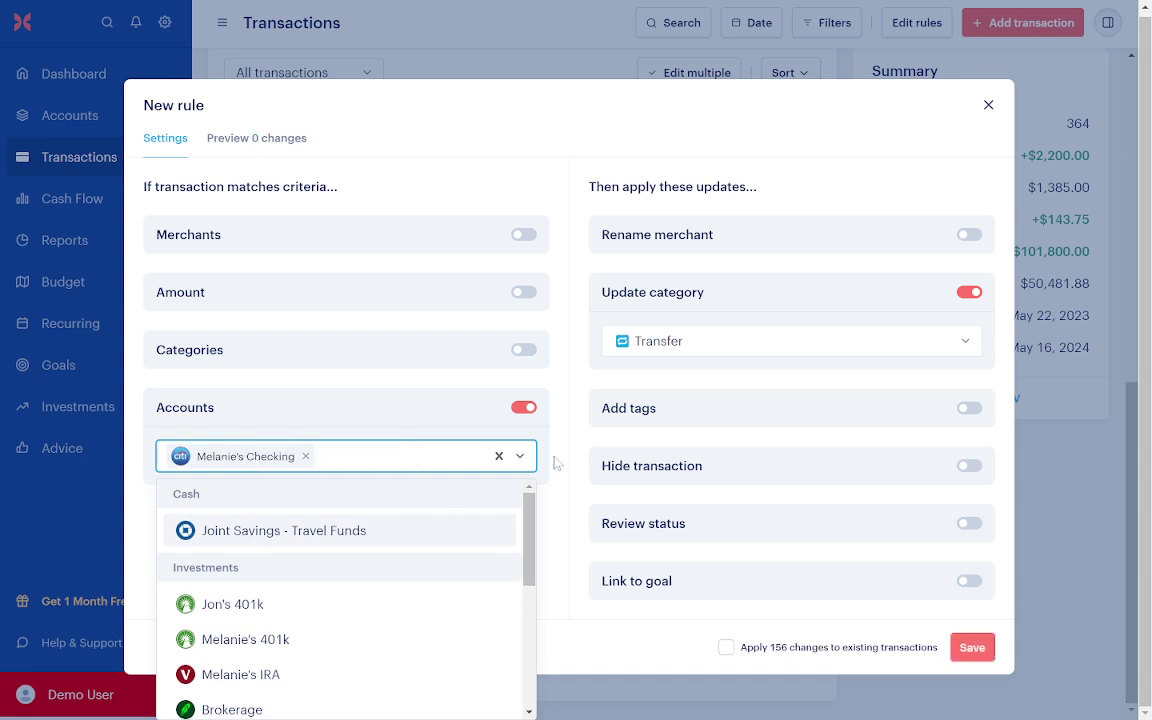
left_click(552, 413)
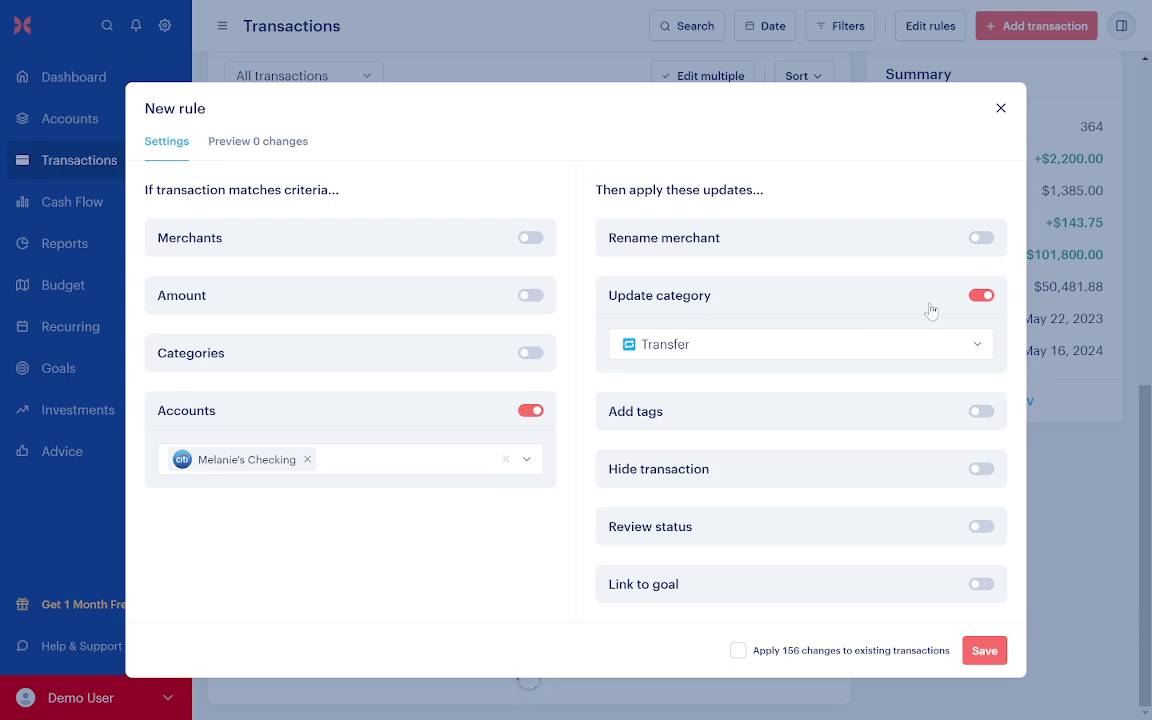
Turn off the category update and the account condition, leaving the rule empty.
left_click(943, 346)
scroll(913, 483, "down", 1)
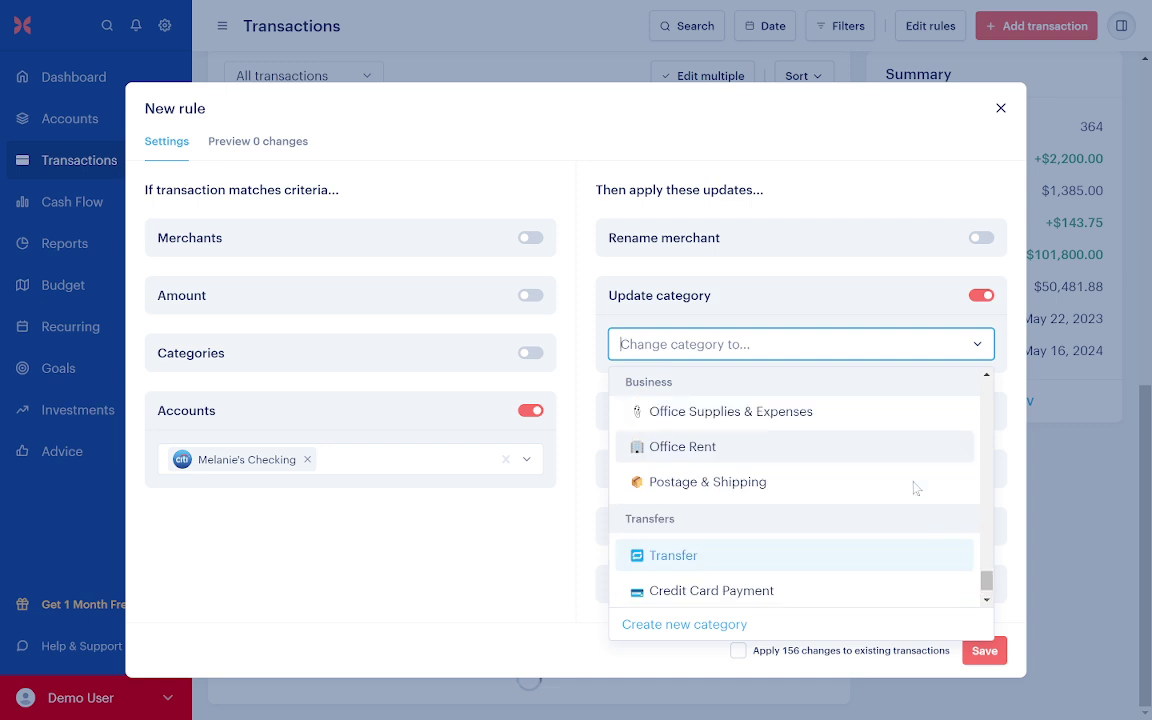
scroll(913, 488, "up", 3)
scroll(728, 507, "down", 2)
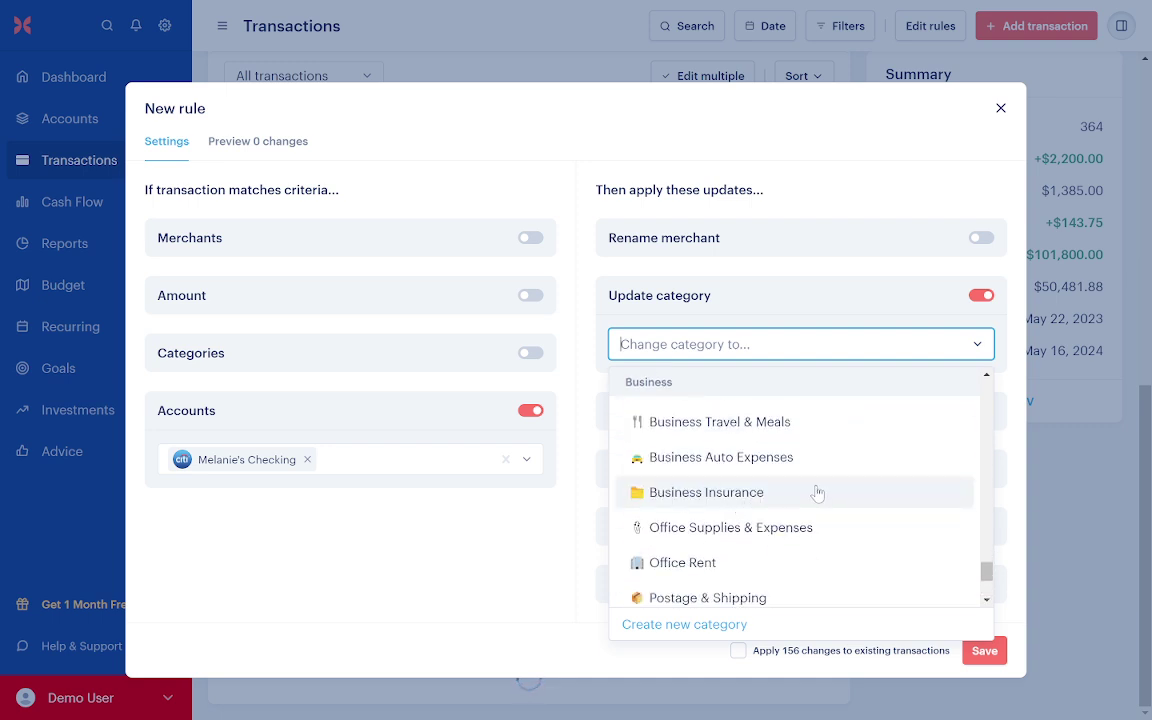
scroll(812, 495, "up", 3)
scroll(806, 497, "up", 6)
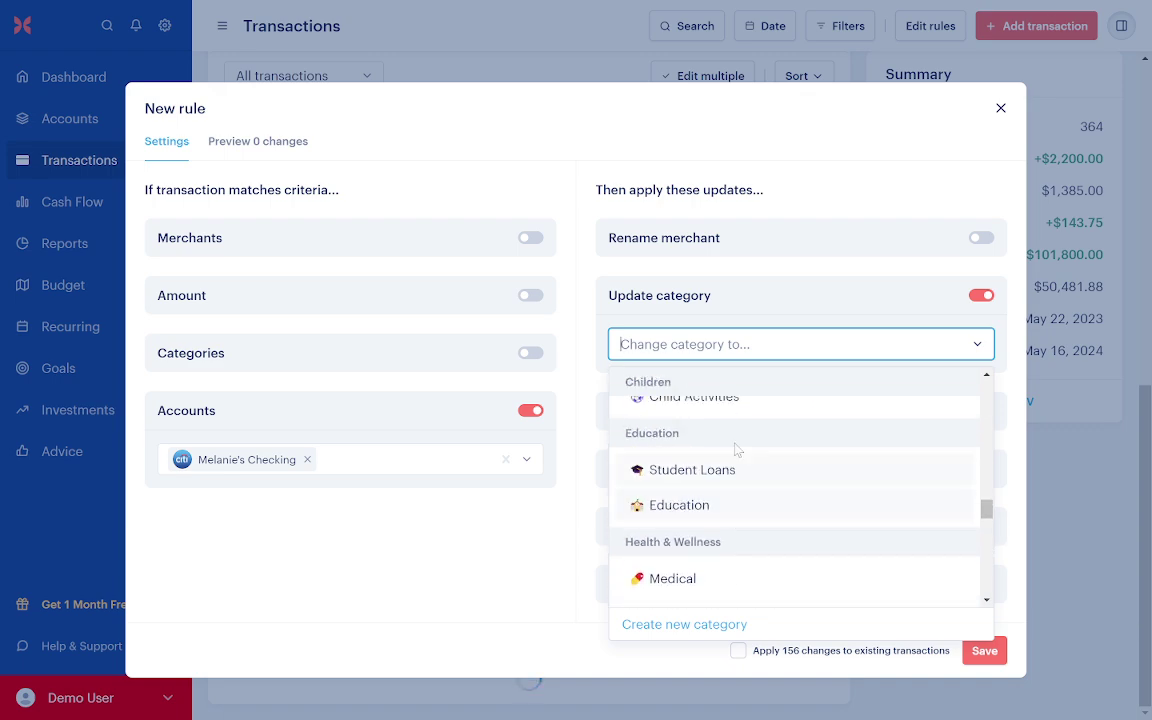
scroll(769, 580, "up", 3)
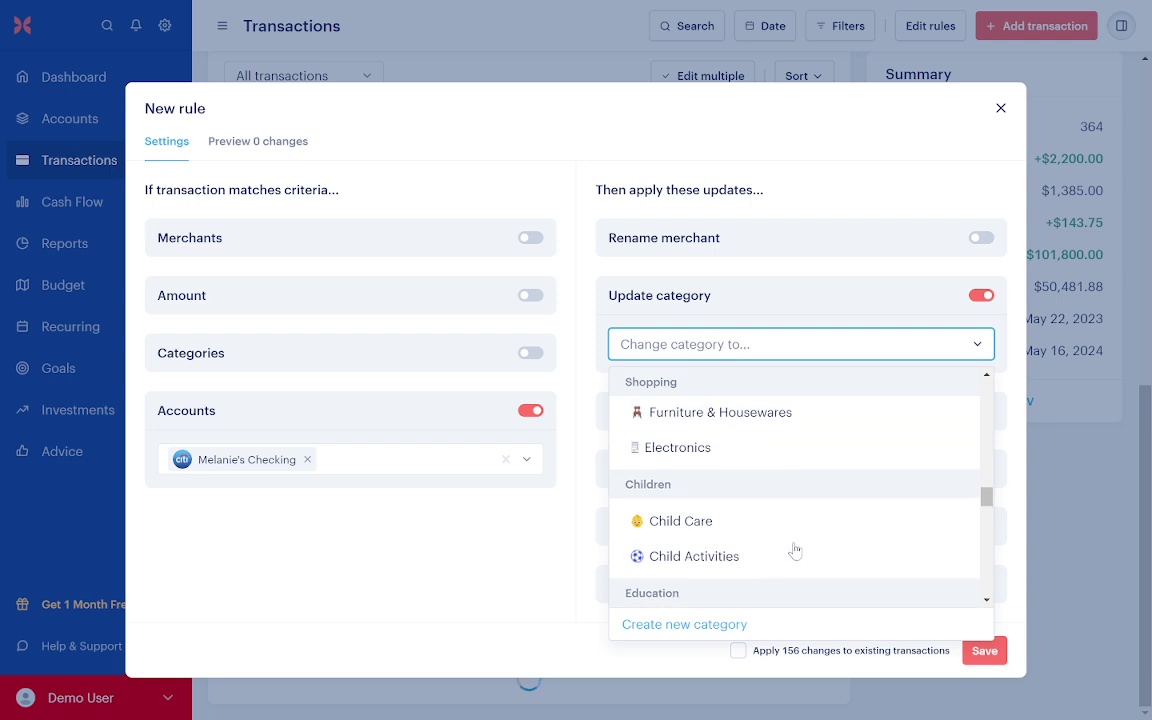
left_click(981, 295)
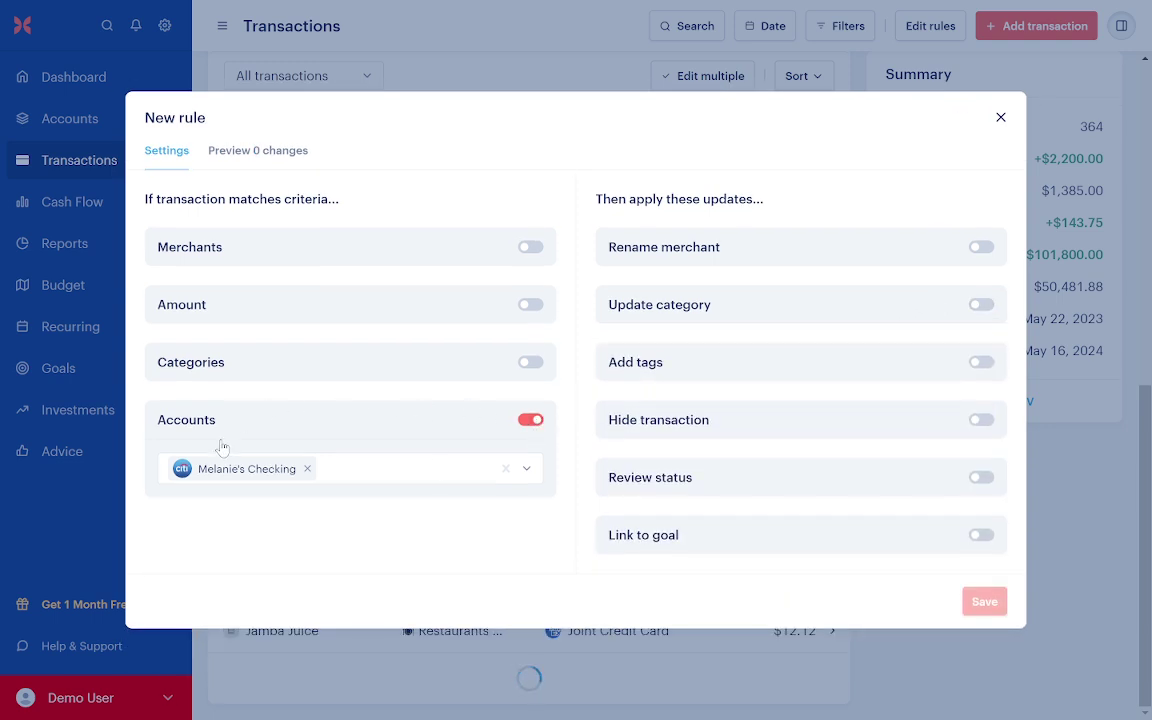
left_click(531, 421)
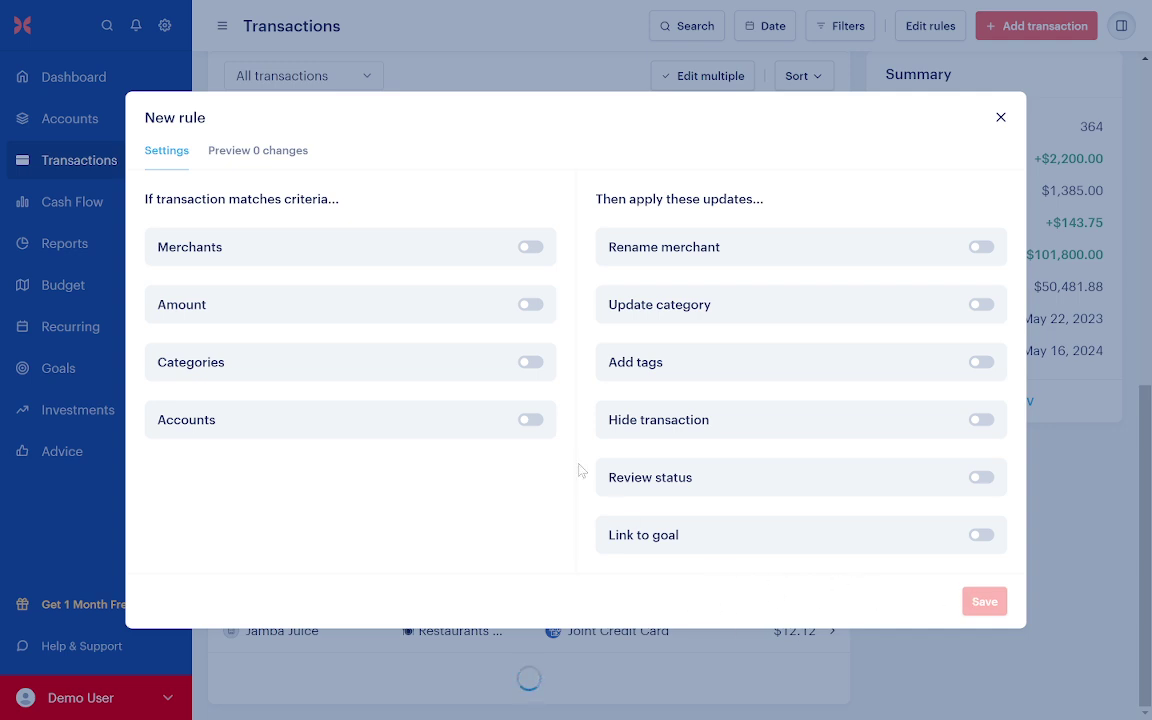
Make the rule match transactions from the checking account.
left_click(531, 420)
left_click(406, 476)
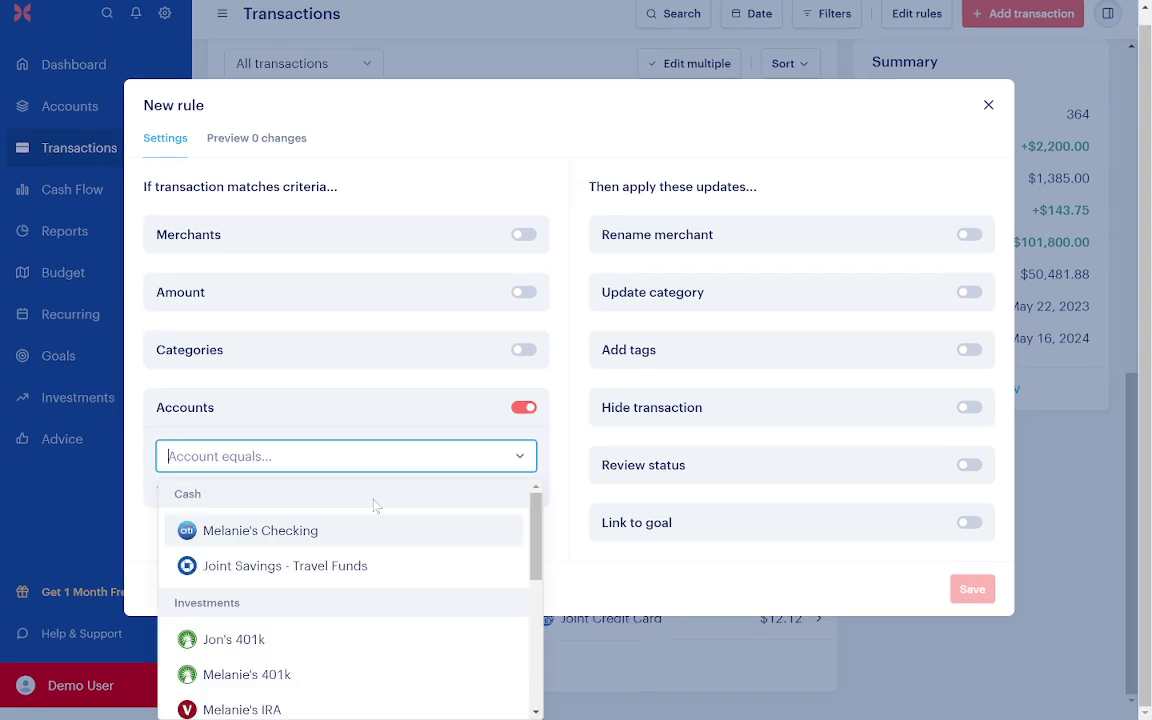
left_click(429, 530)
left_click(580, 440)
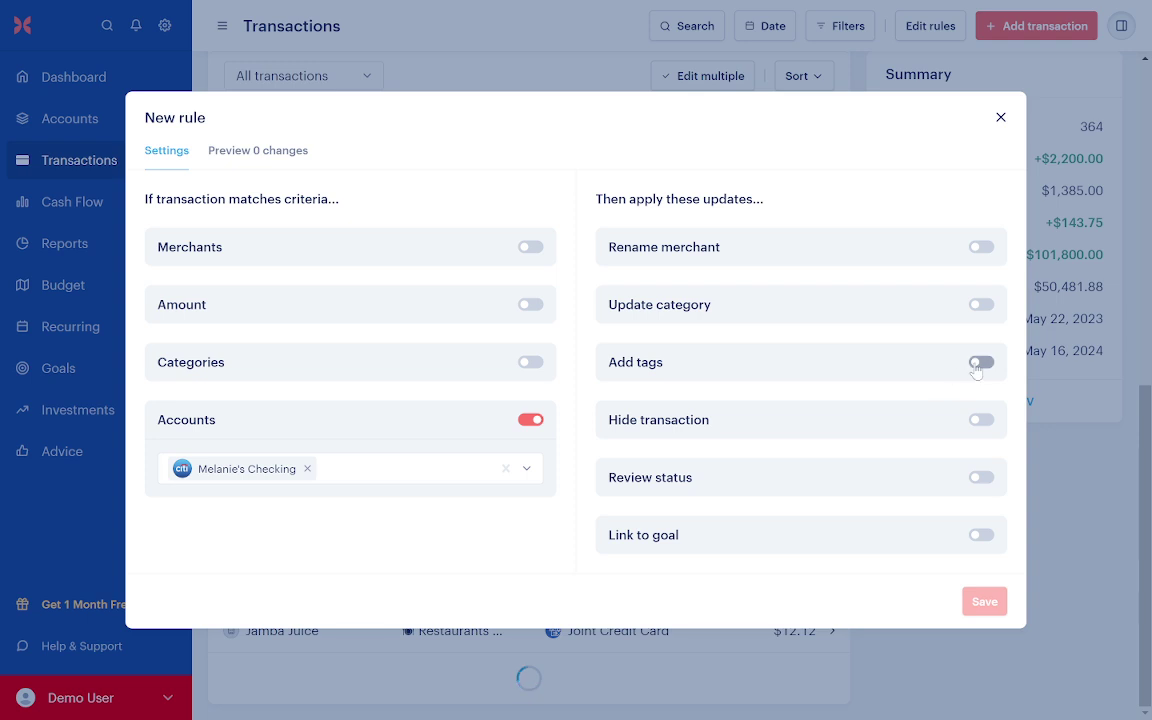
Turn on adding tags and set the category update to Groceries.
left_click(979, 362)
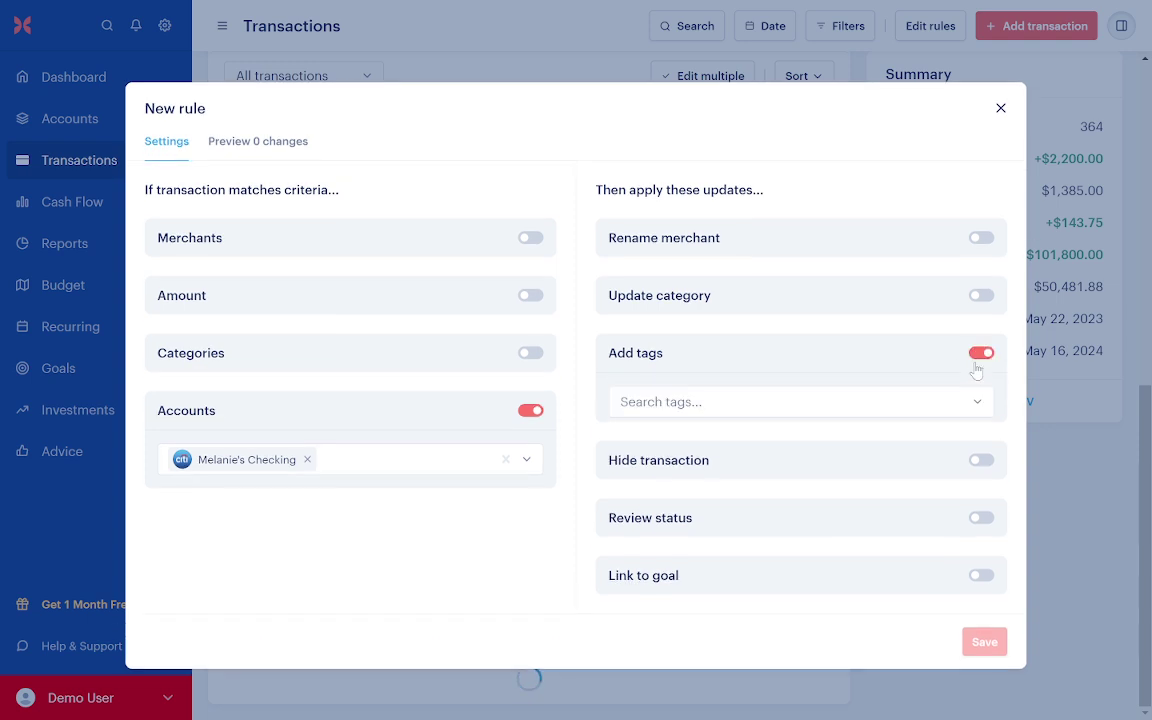
left_click(979, 304)
left_click(707, 355)
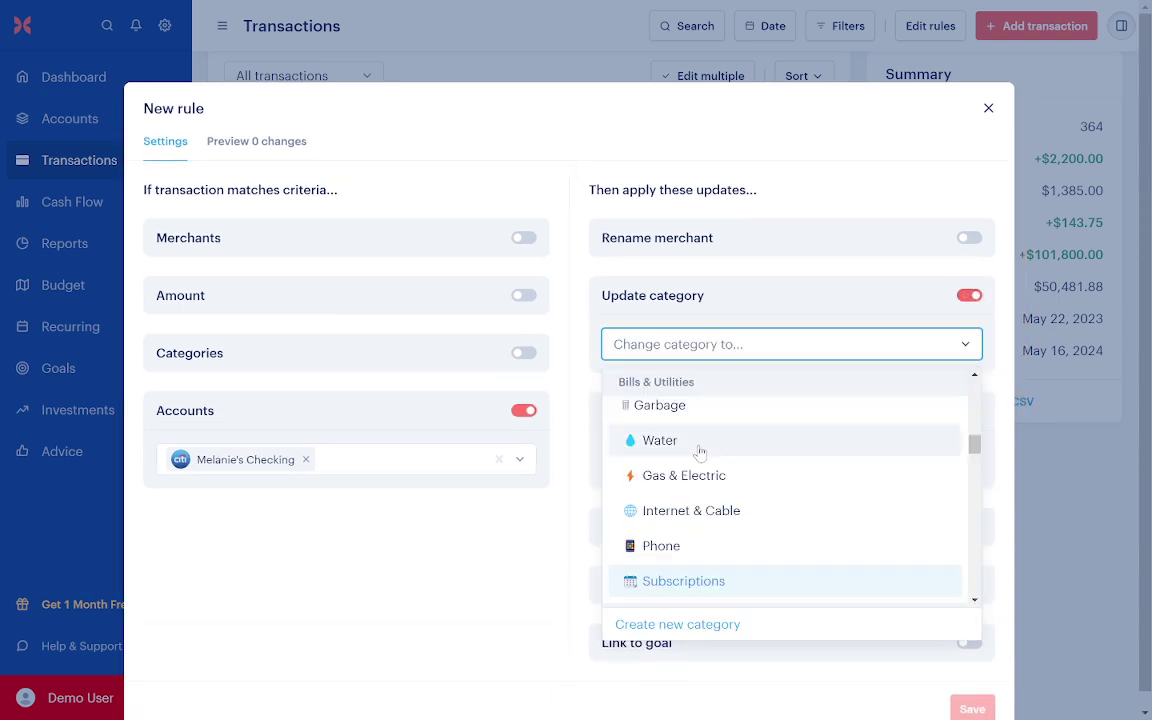
scroll(712, 450, "down", 2)
left_click(714, 497)
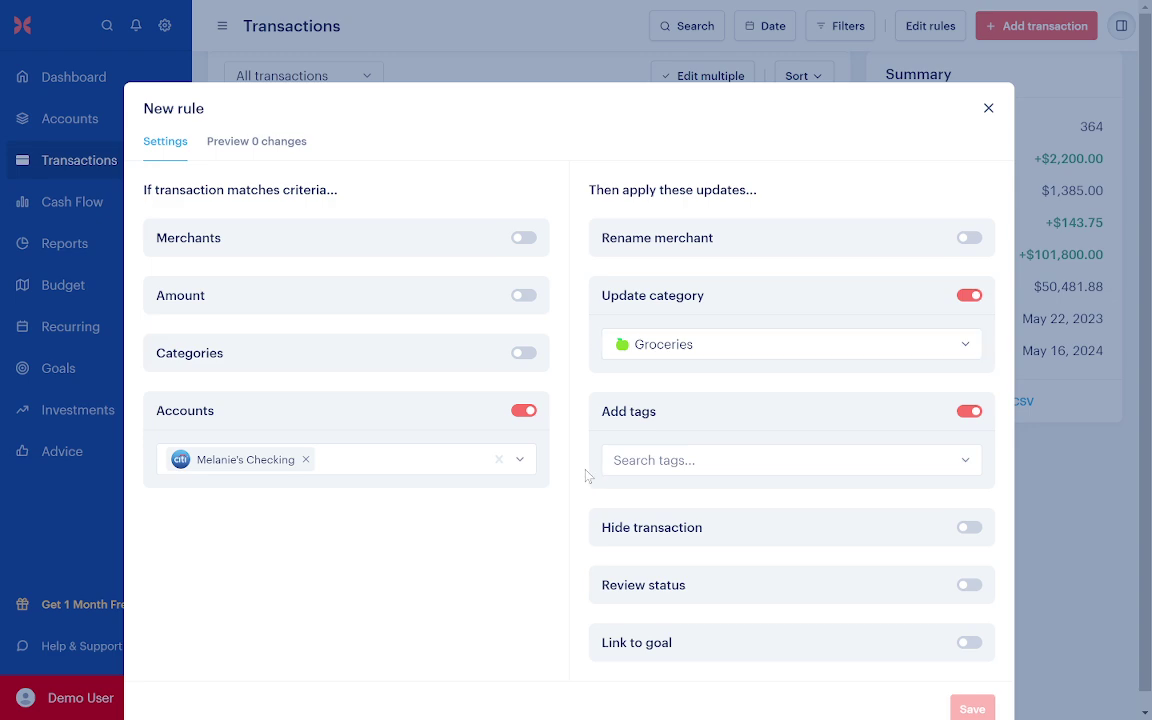
scroll(820, 567, "down", 1)
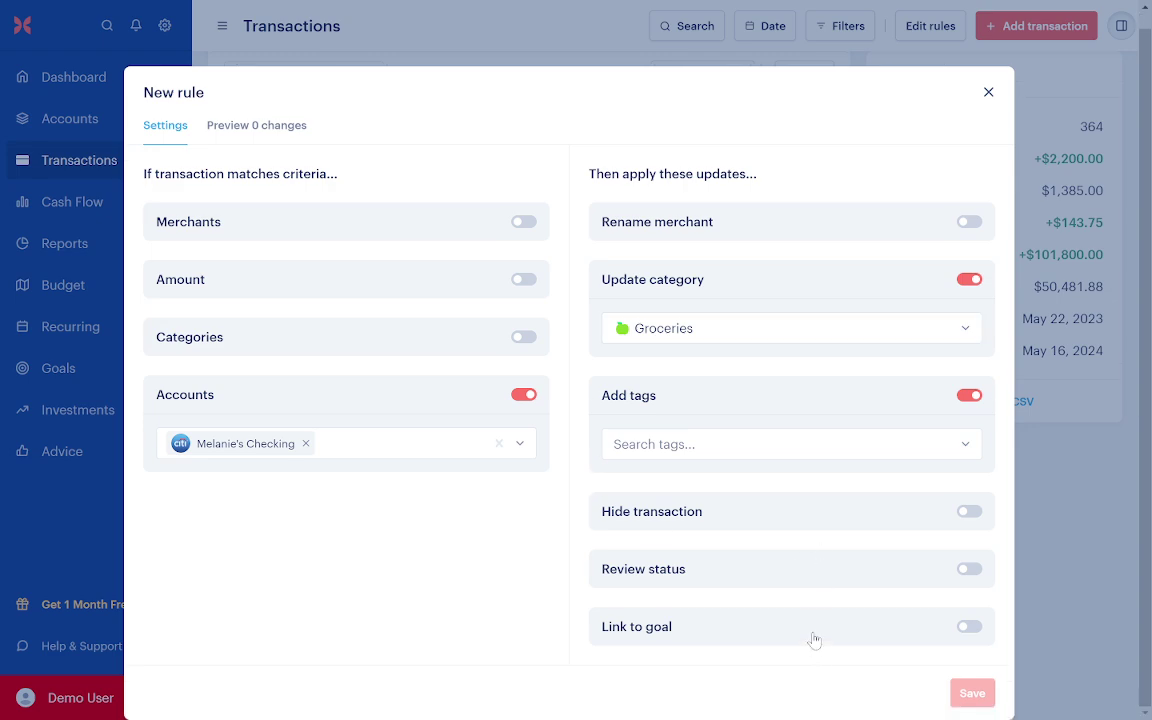
Turn off tagging on the checking-account Groceries rule and dismiss the New rule dialog.
left_click(968, 396)
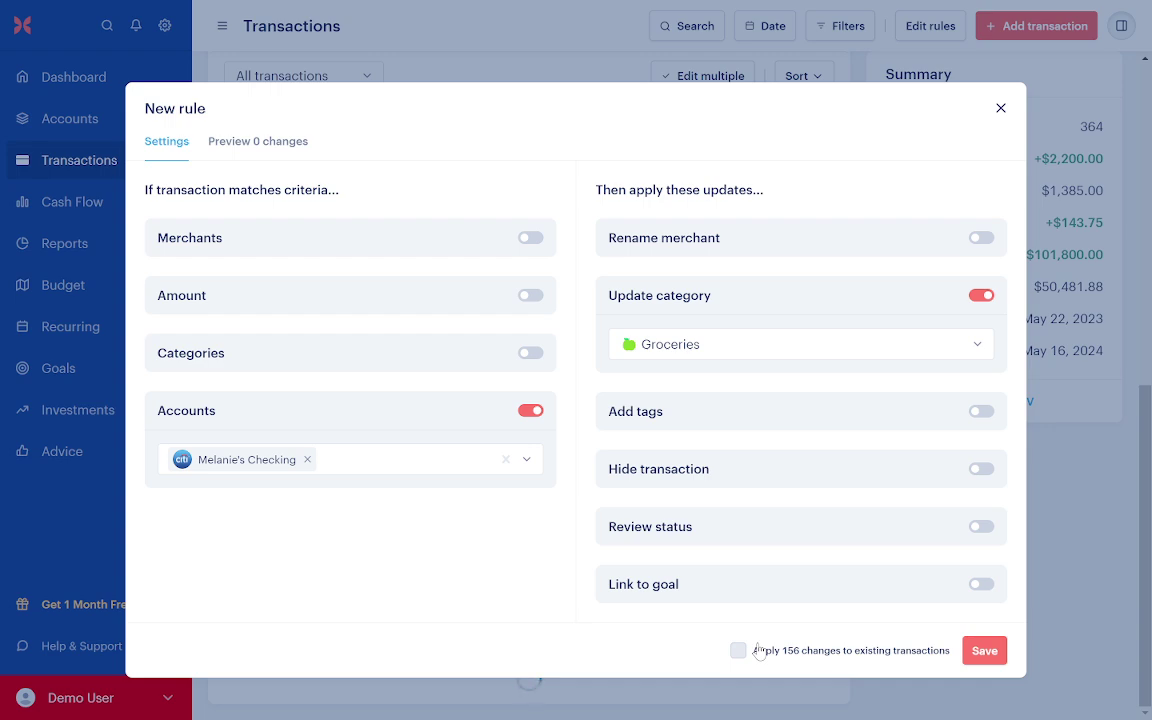
key("Escape")
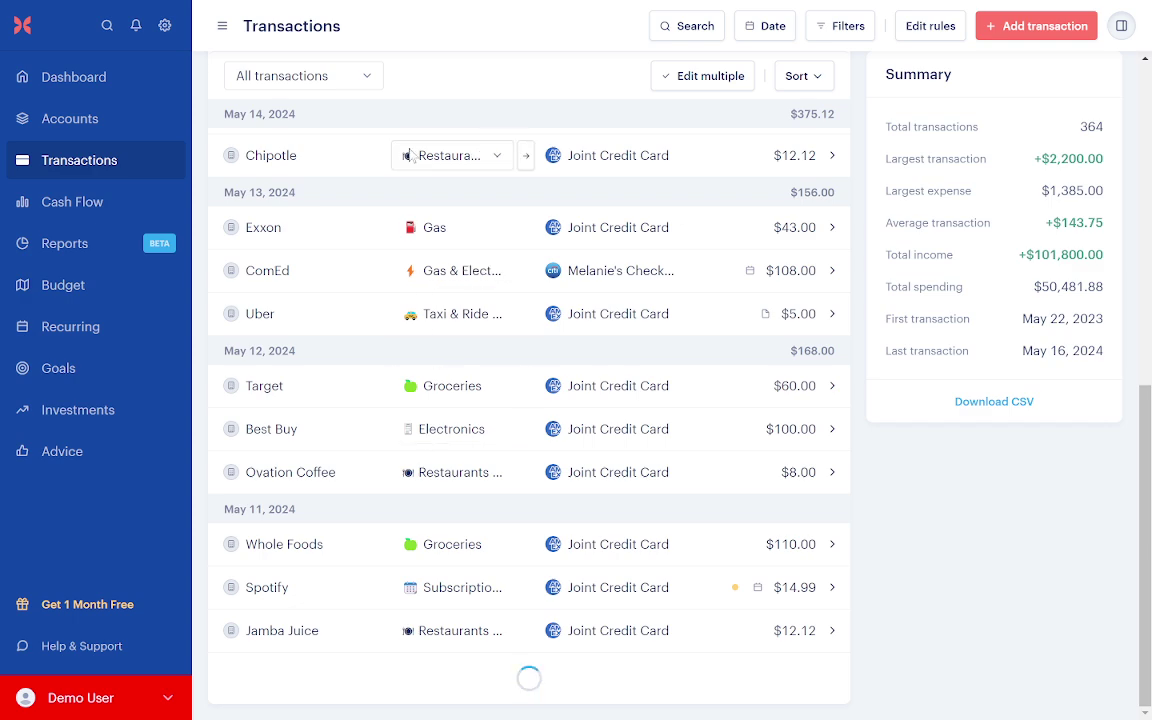
Filter transactions to the Transfer category, leaving the single $1,000.00 Wells Fargo transfer.
scroll(403, 496, "up", 7)
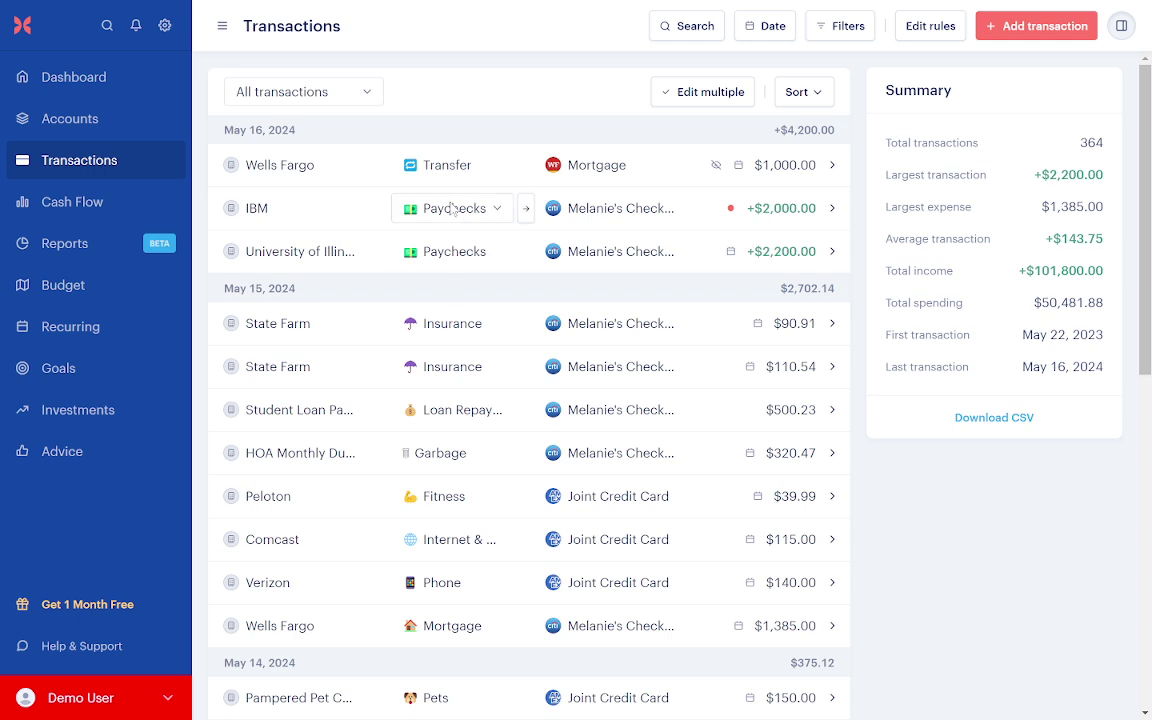
left_click(842, 26)
scroll(540, 295, "down", 10)
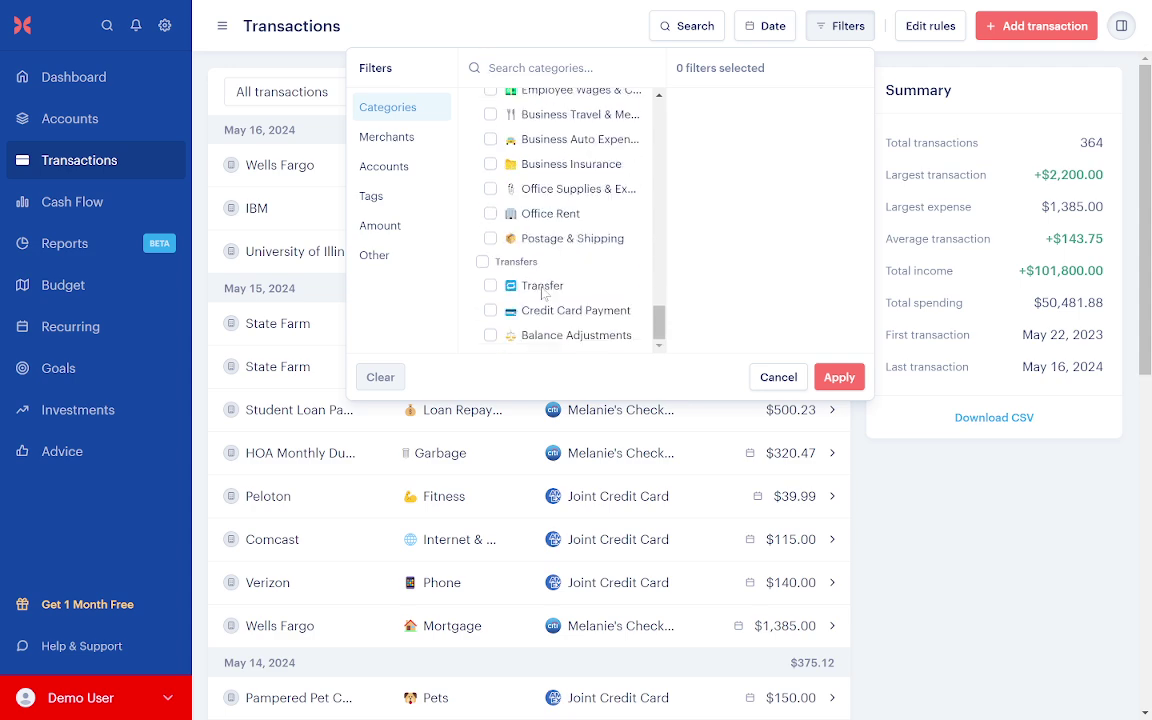
left_click(490, 286)
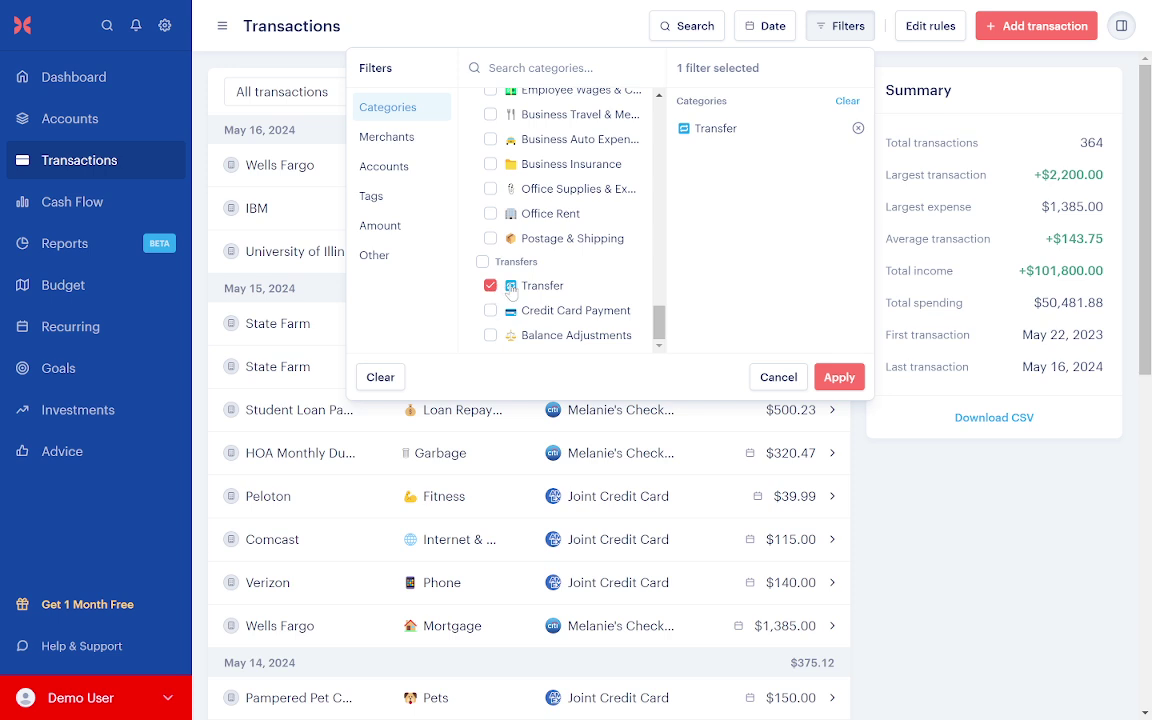
left_click(838, 378)
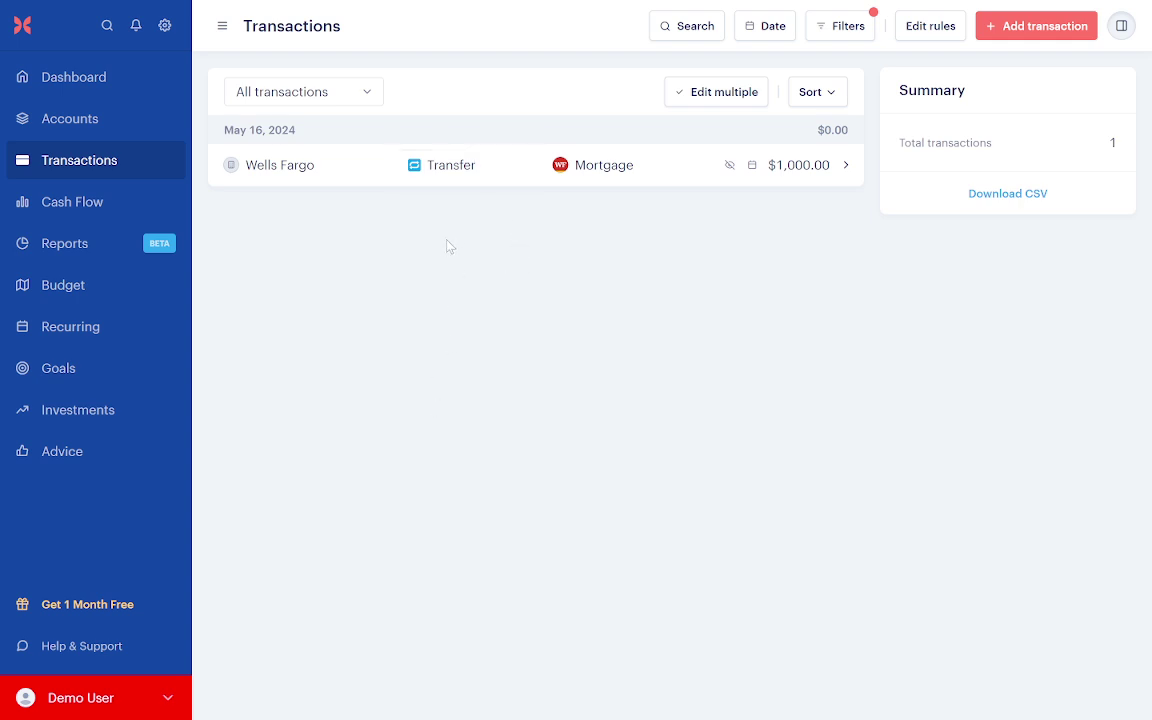
Open Cash Flow and try the Quarterly, Yearly and Monthly views, ending on Quarterly.
left_click(88, 205)
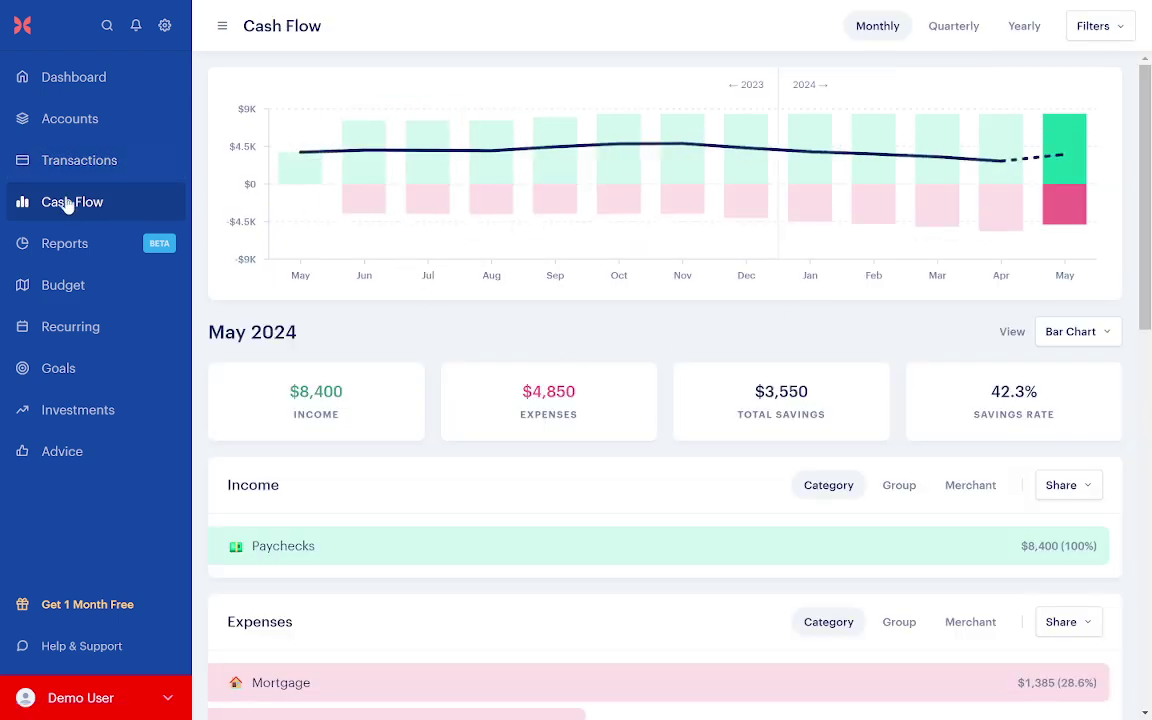
scroll(581, 265, "down", 3)
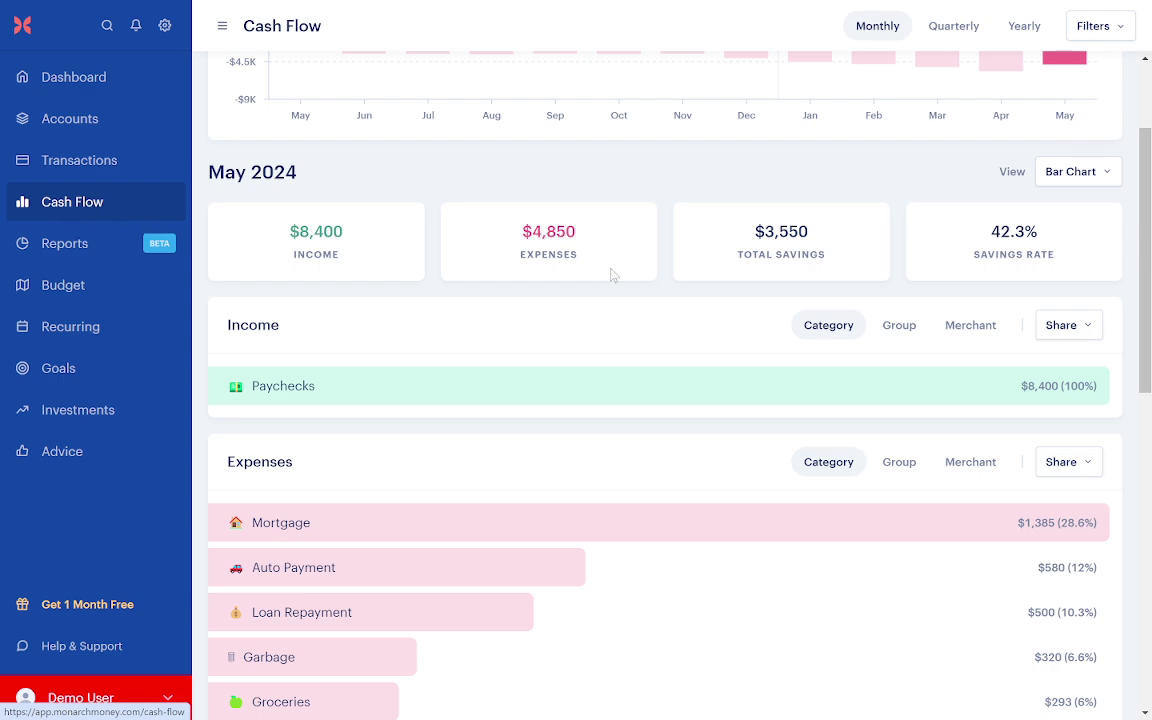
scroll(856, 308, "up", 3)
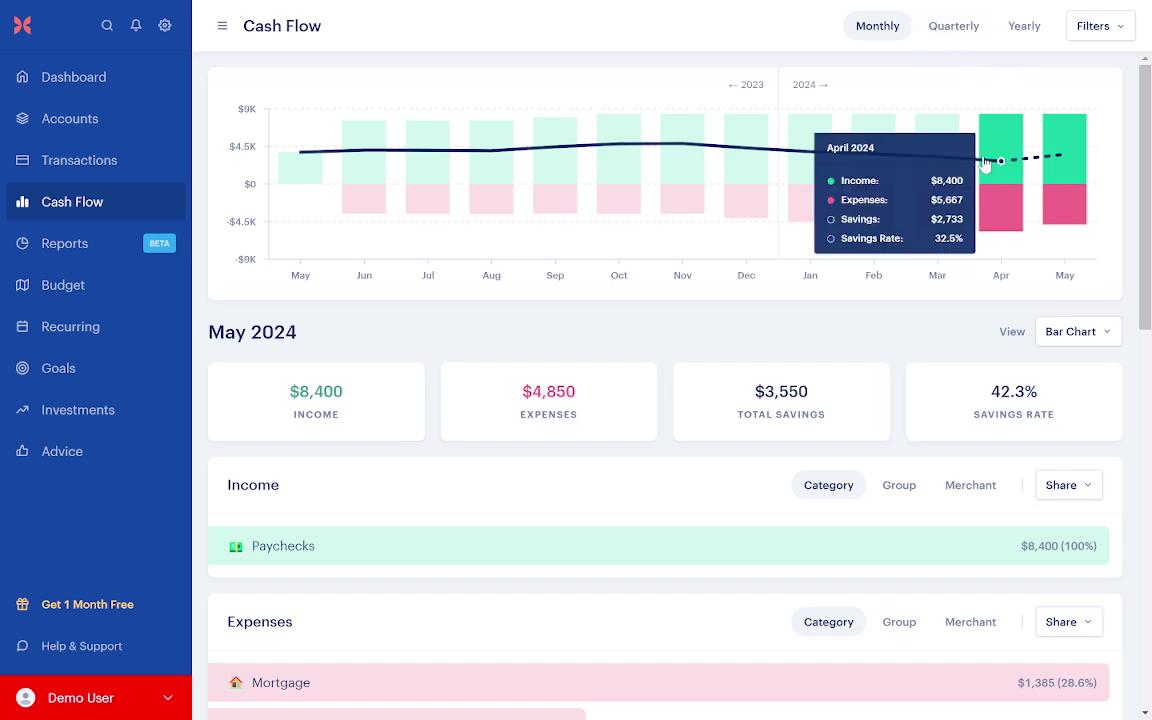
left_click(945, 25)
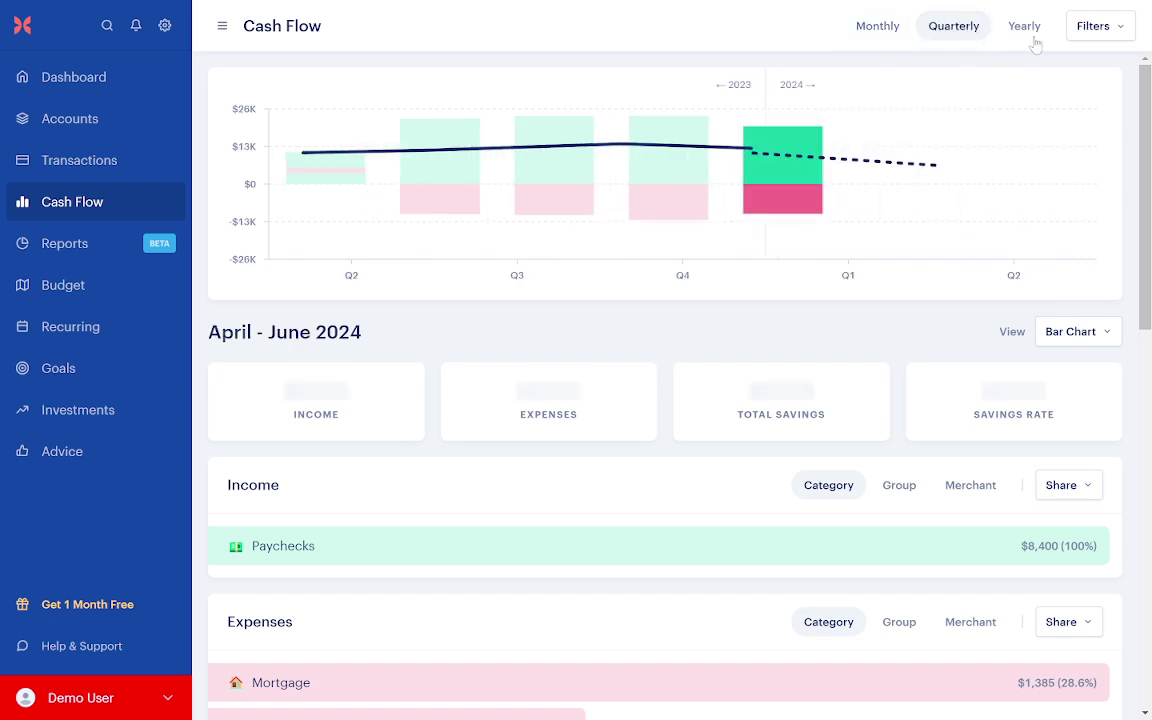
left_click(1031, 38)
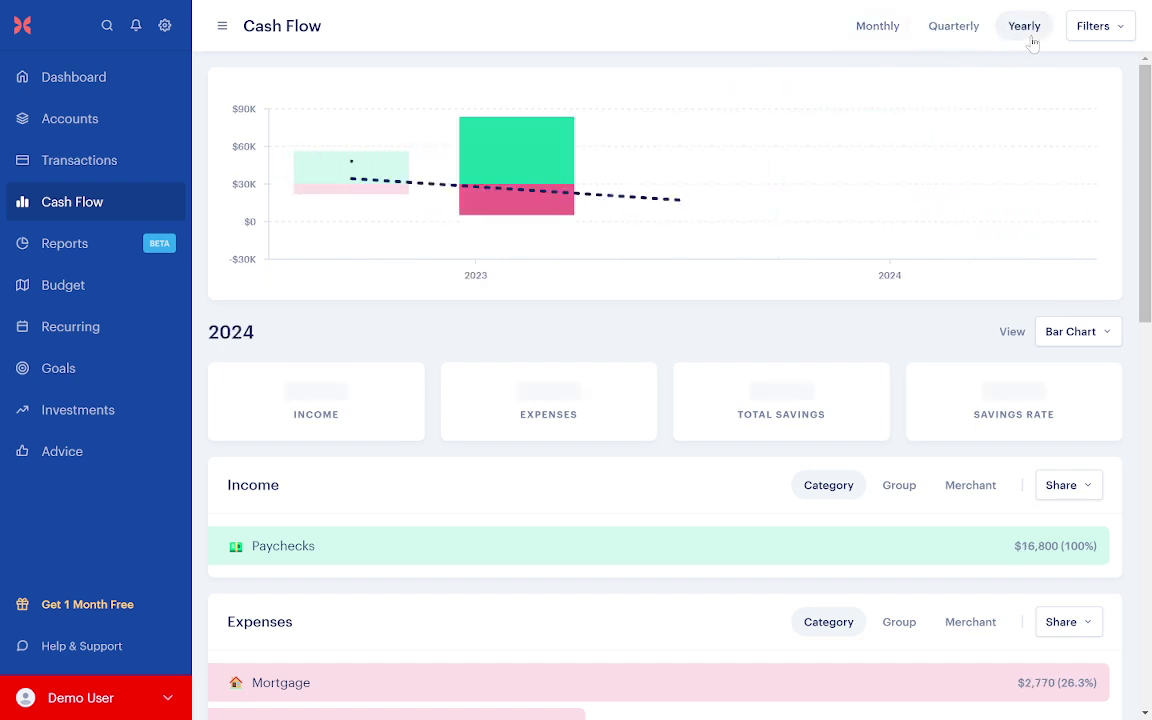
left_click(895, 38)
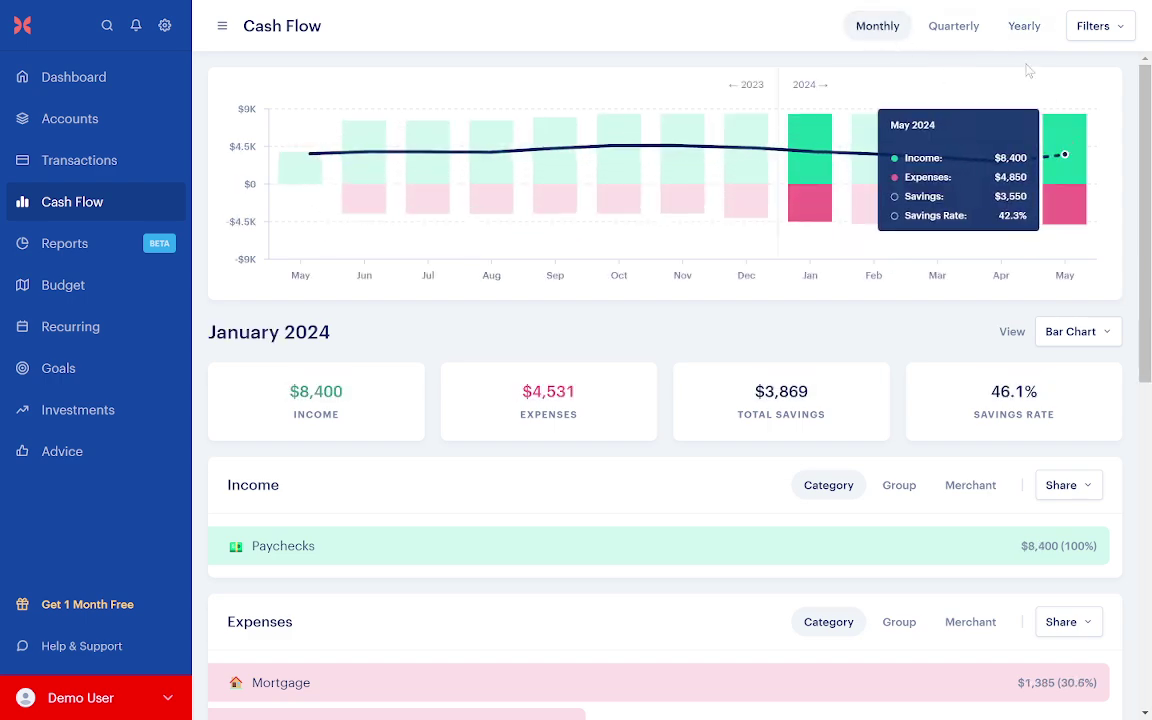
left_click(971, 30)
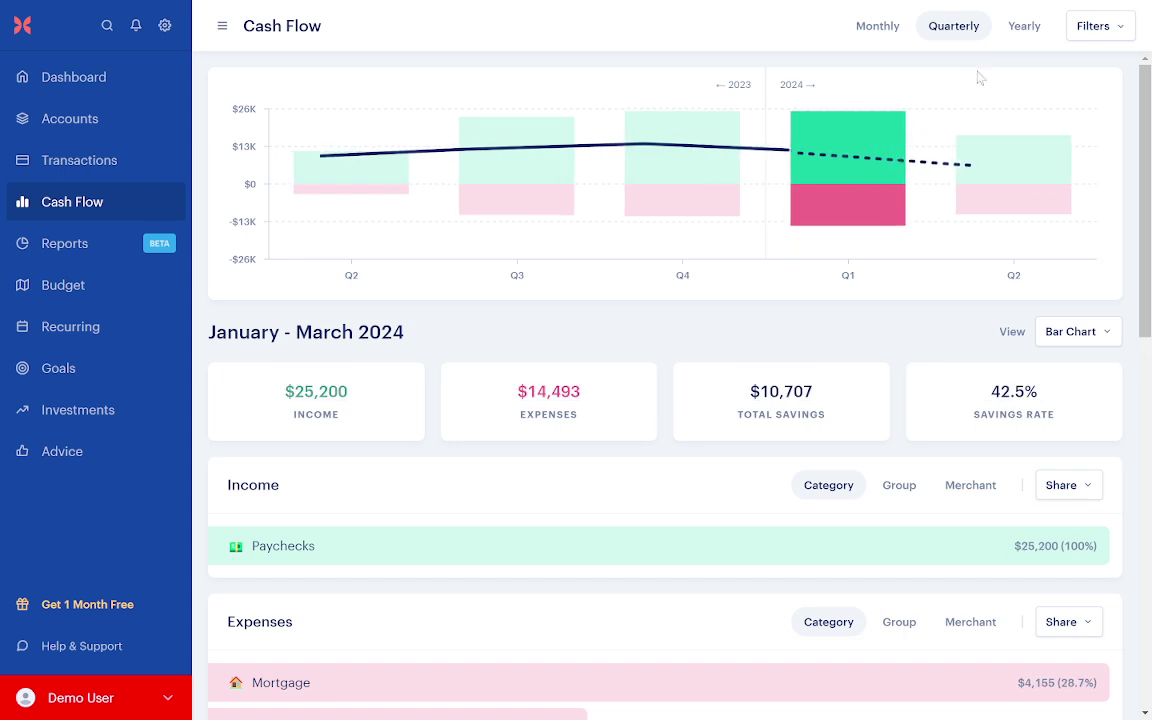
Show April 2024 monthly cash flow ($8,400 income, $5,667 expenses) and scroll to its expenses.
left_click(1008, 167)
left_click(884, 25)
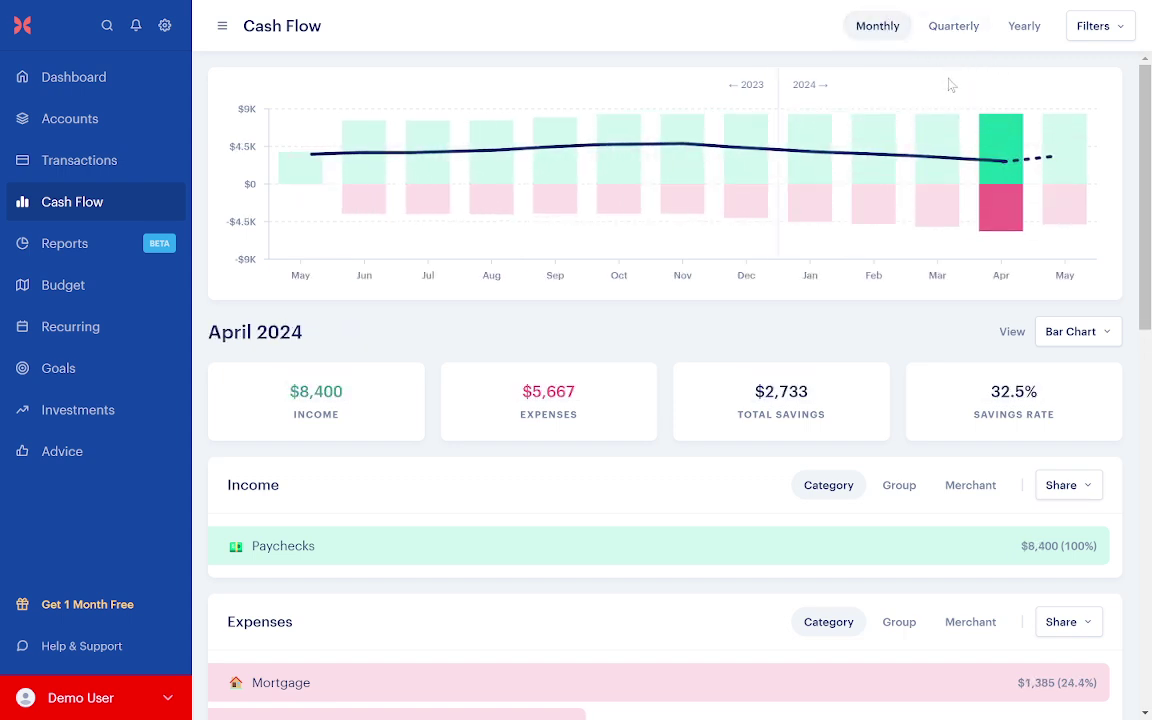
left_click(1066, 180)
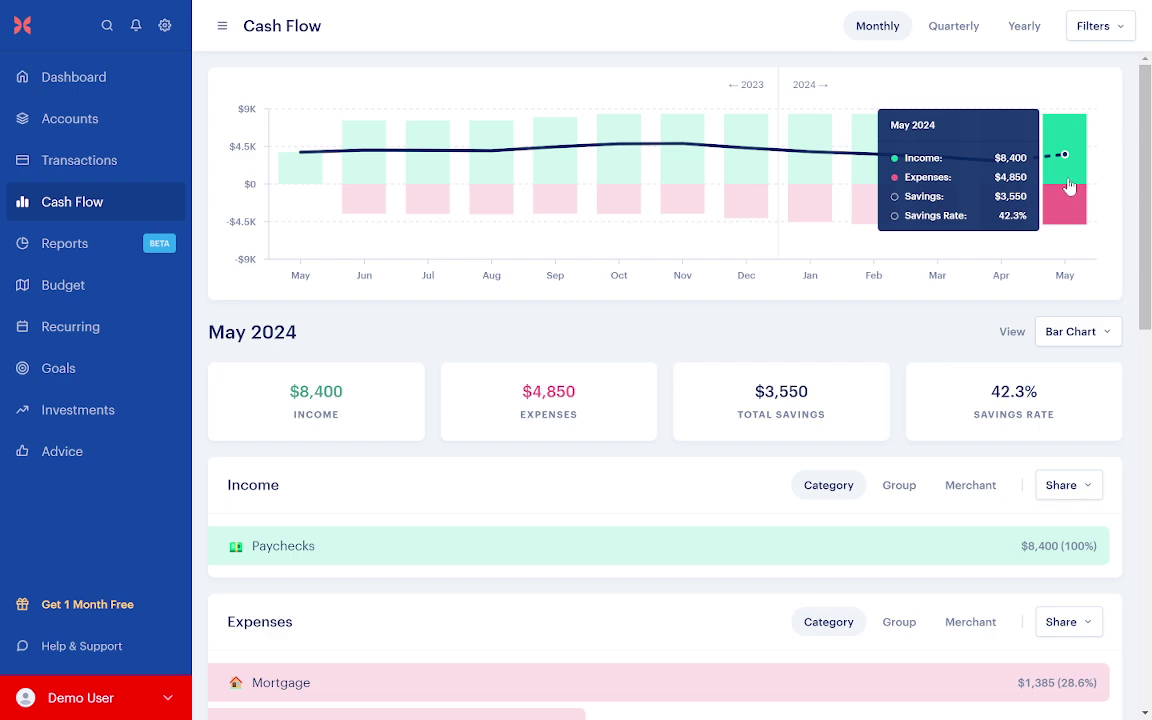
left_click(993, 215)
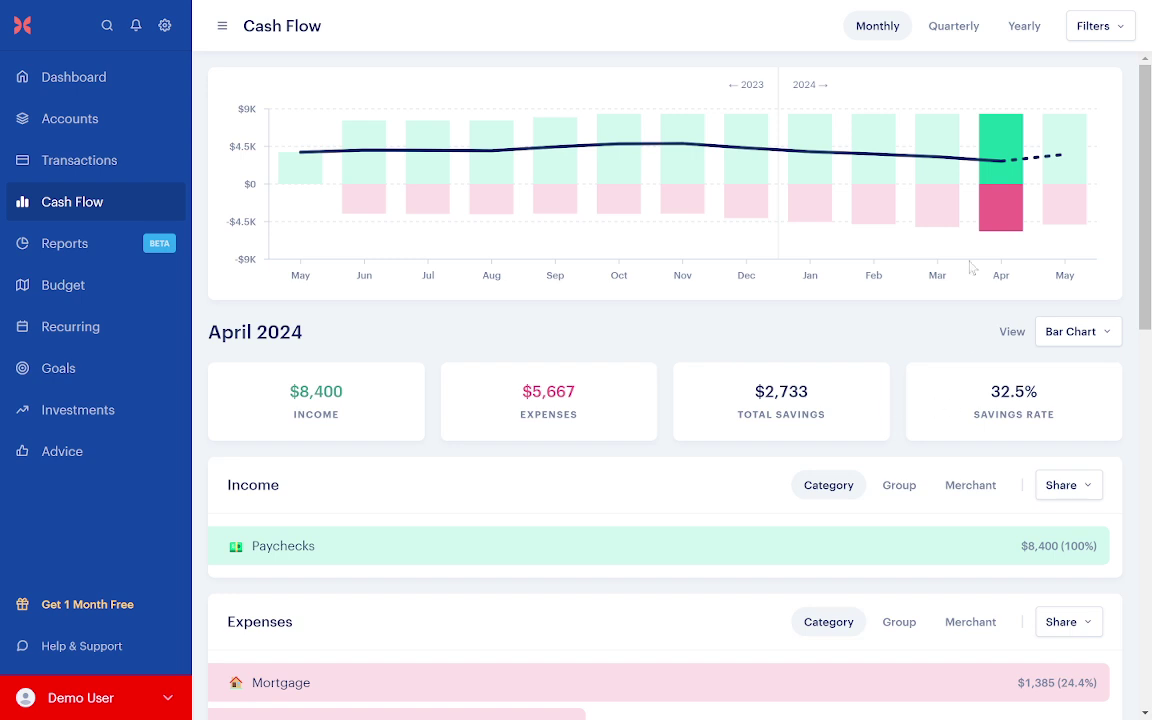
scroll(740, 336, "down", 2)
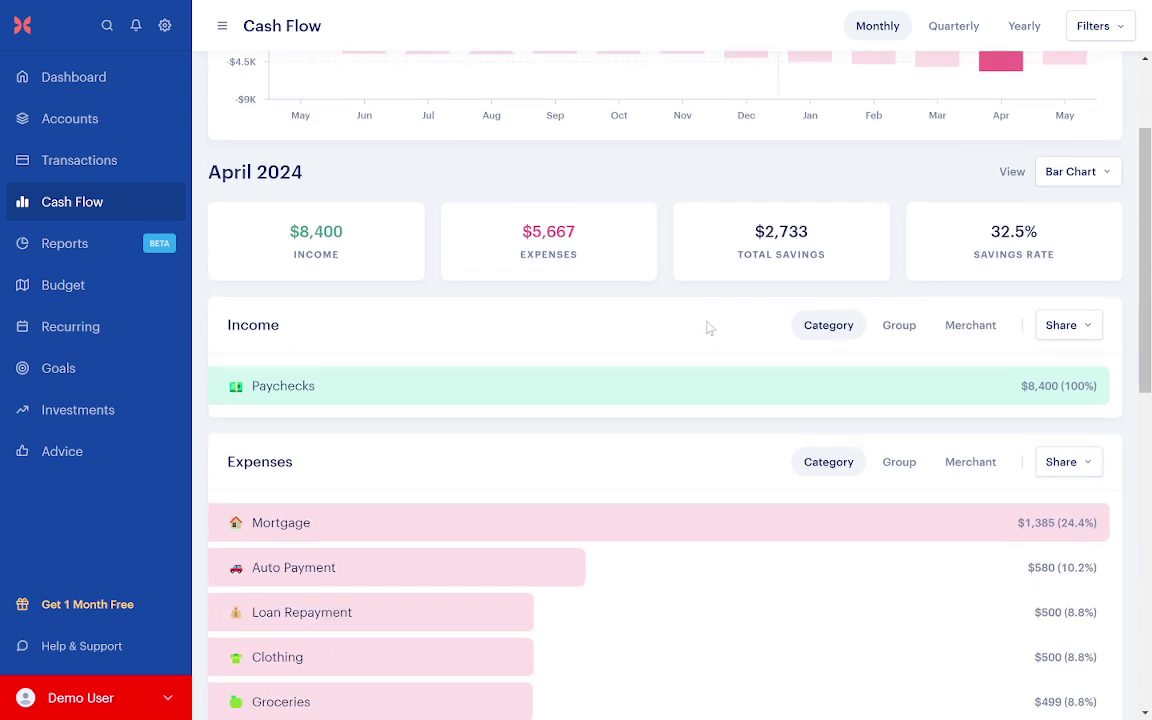
scroll(695, 334, "down", 1)
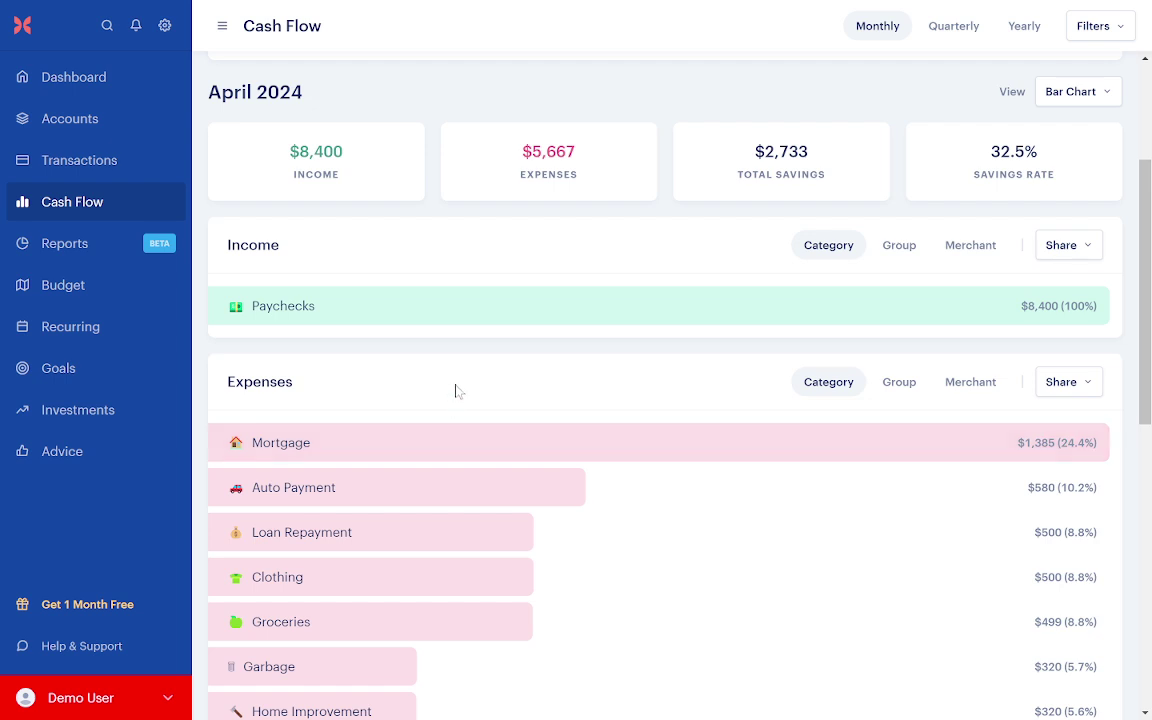
scroll(456, 390, "down", 1)
scroll(404, 334, "down", 1)
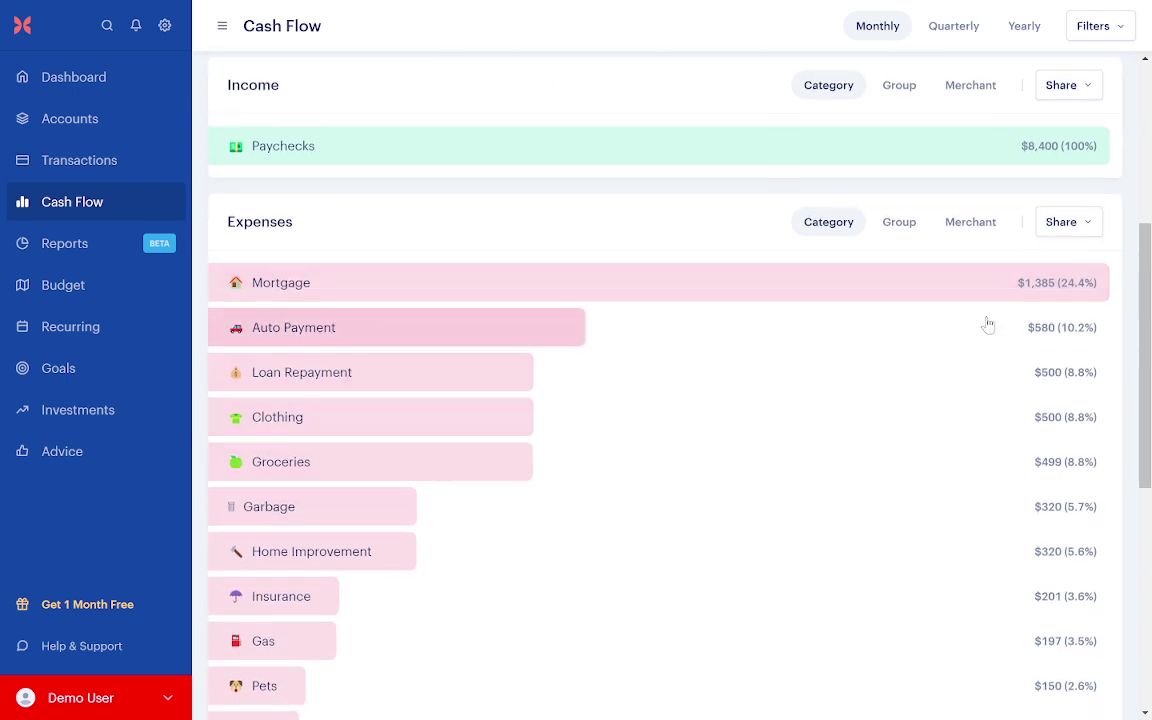
Inspect the Auto Payment category's car payment without recategorizing it, then return to Cash Flow.
left_click(287, 330)
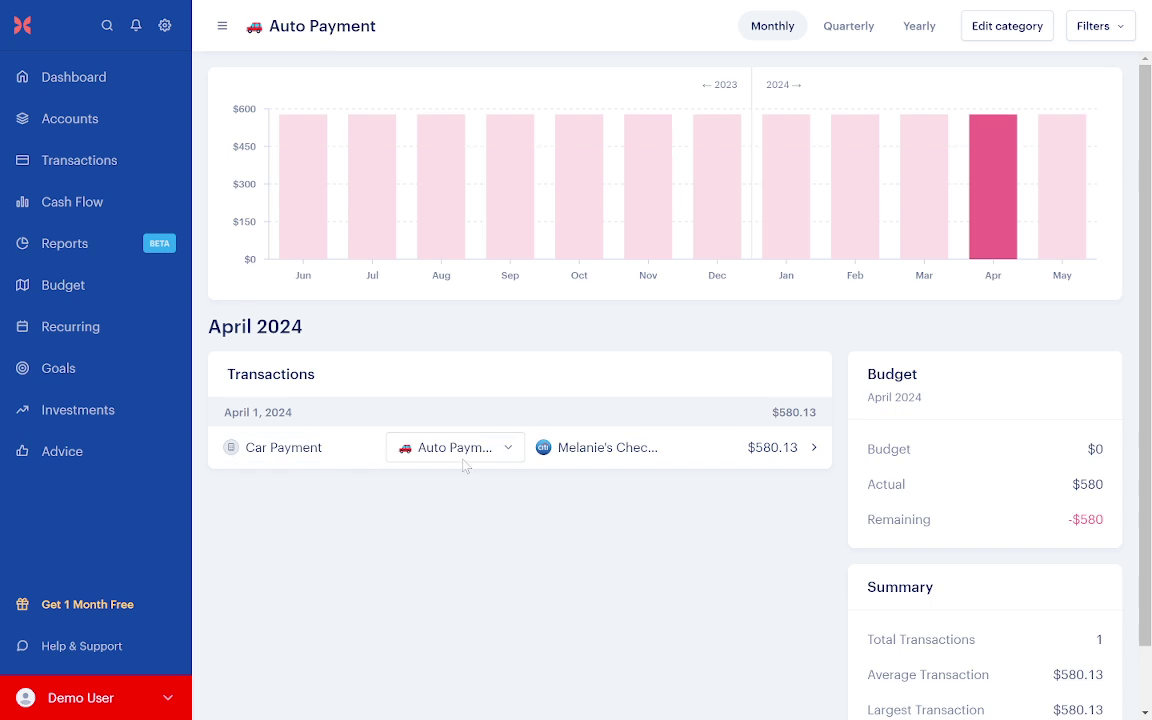
left_click(474, 456)
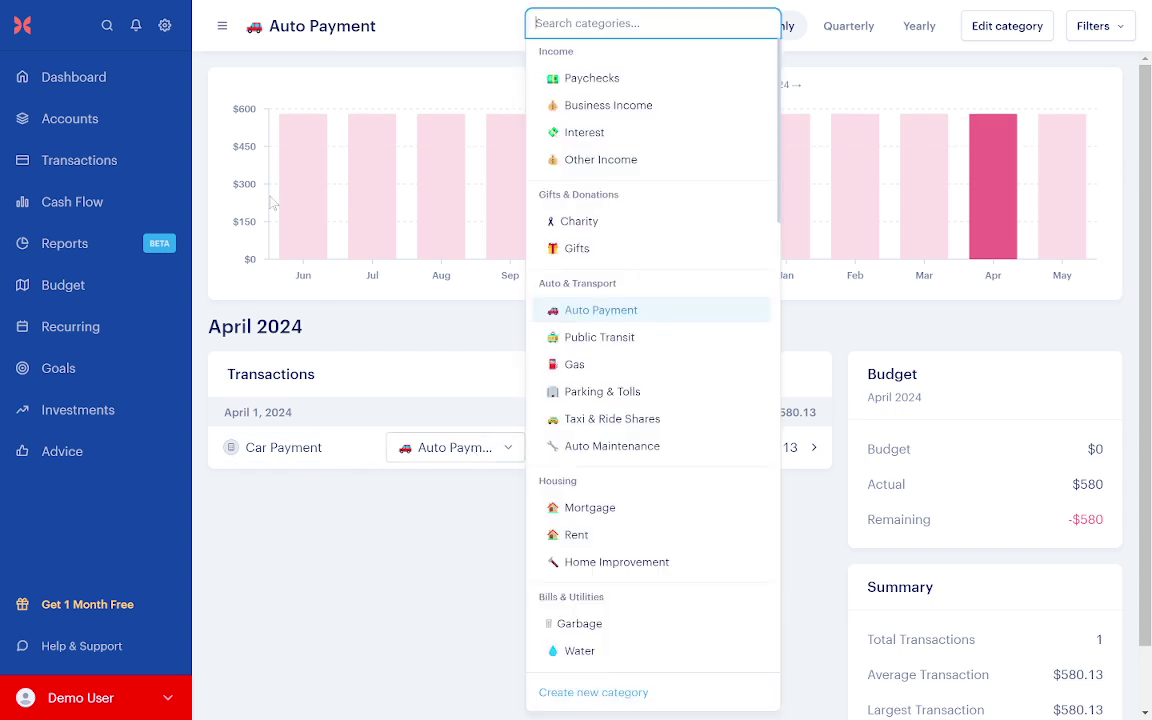
left_click(953, 292)
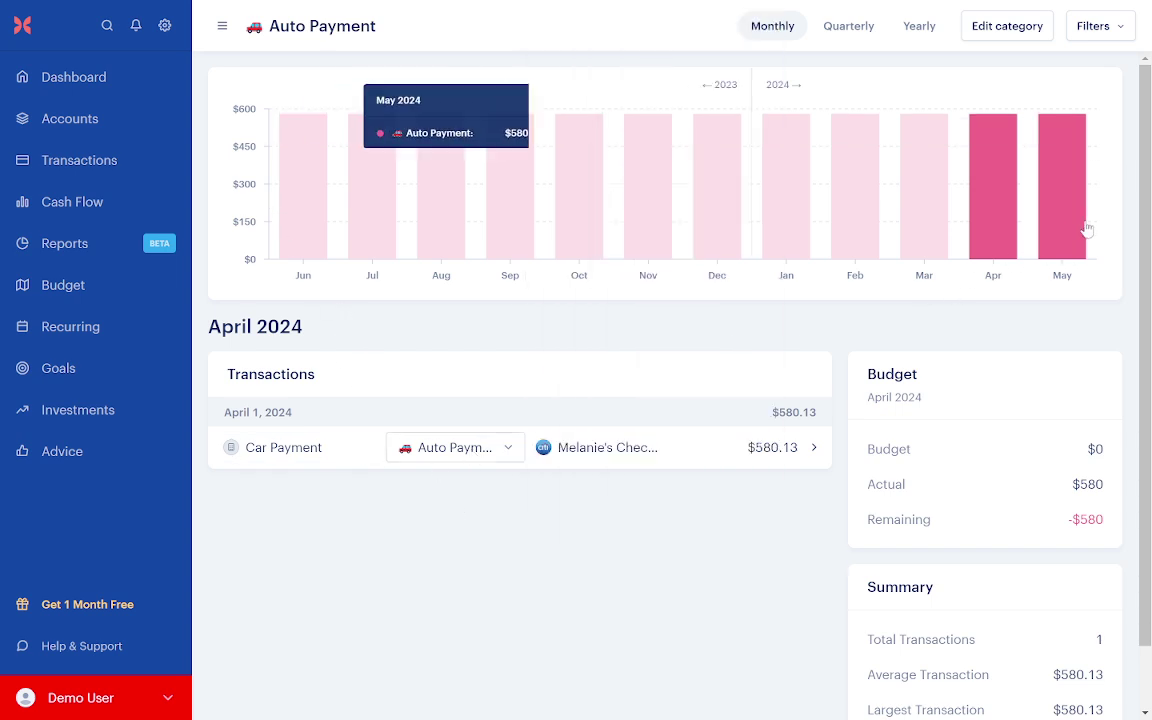
left_click(101, 214)
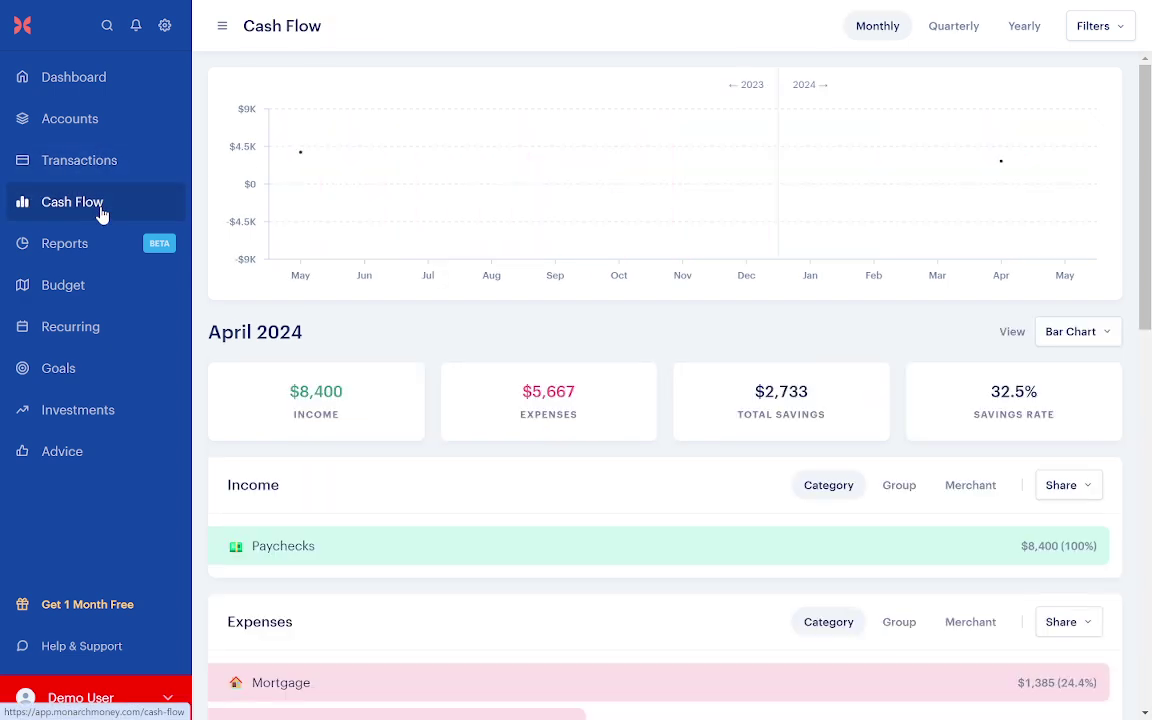
Open the Clothing category's April detail showing two J. Crew purchases totalling $500.
scroll(700, 390, "down", 5)
scroll(668, 387, "down", 3)
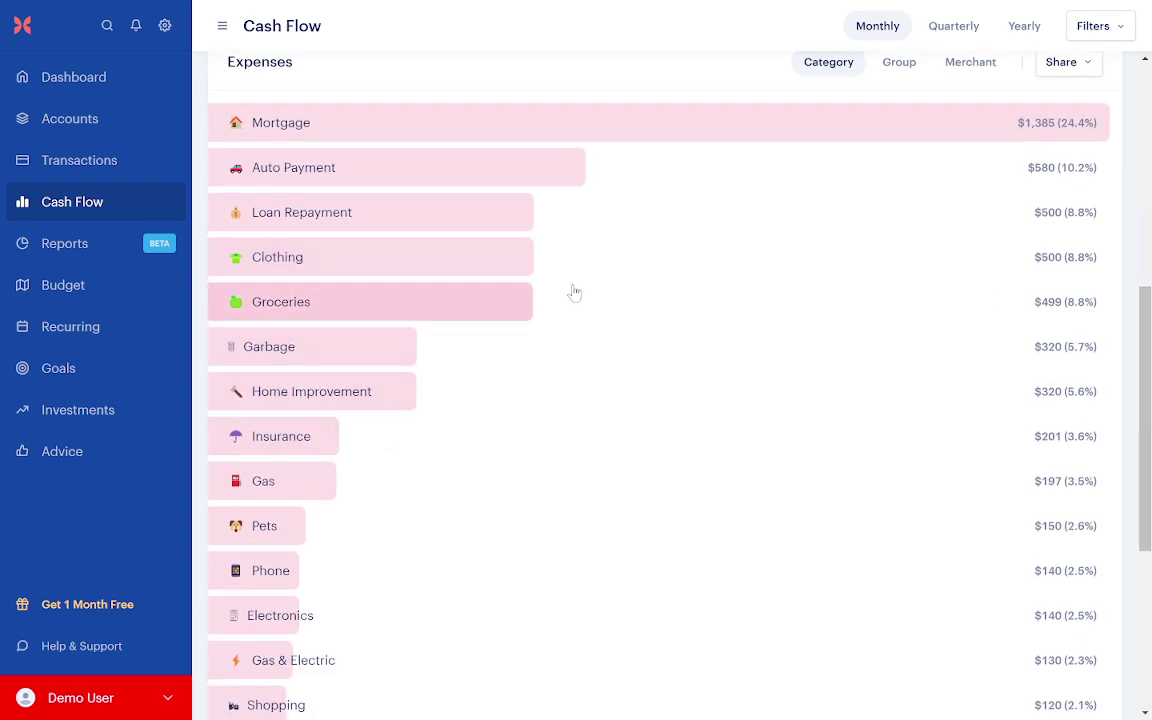
left_click(450, 260)
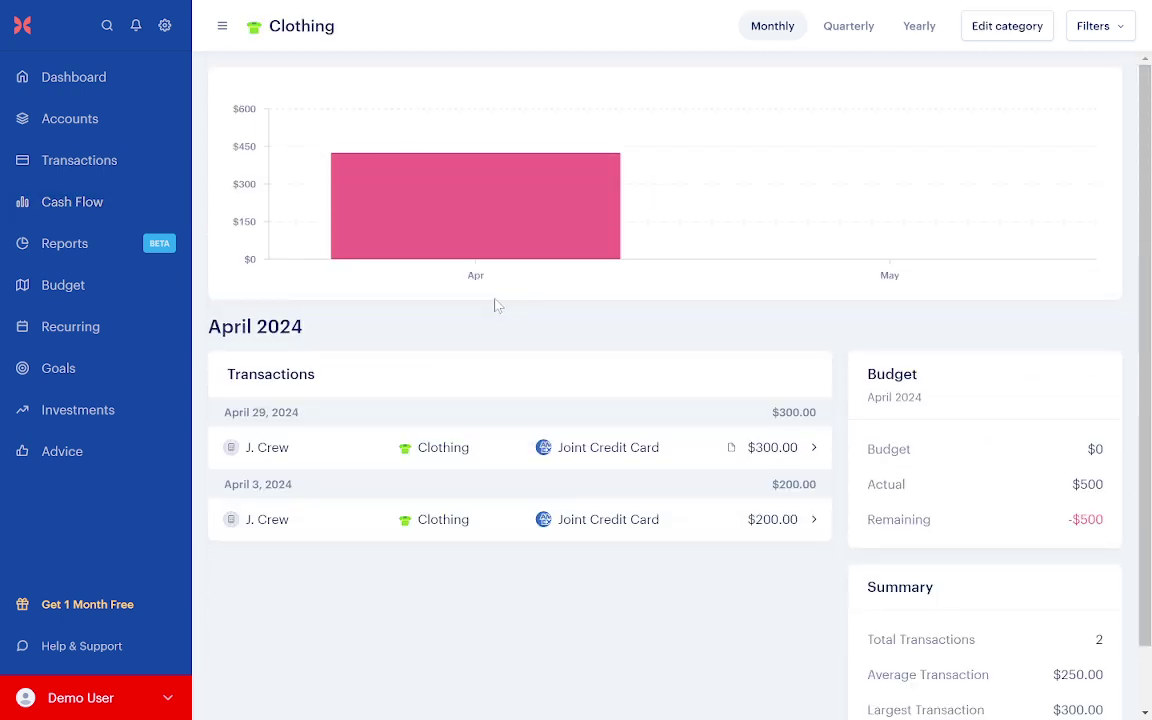
scroll(342, 586, "down", 1)
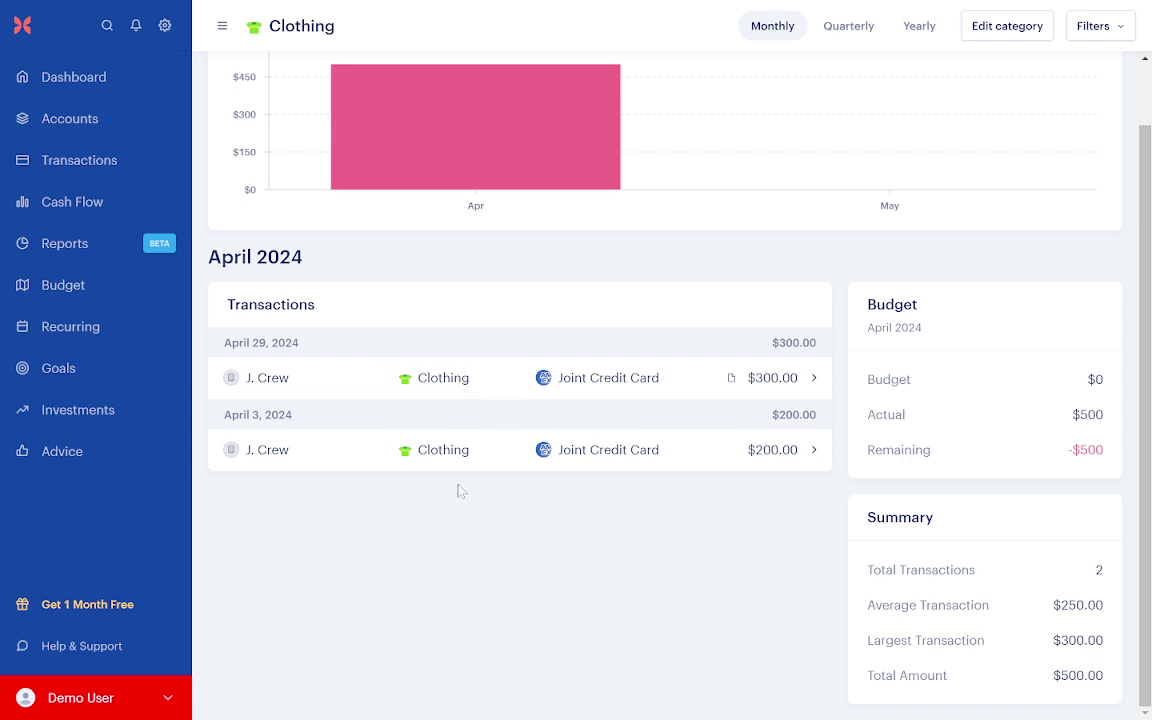
Go back to Cash Flow and scroll through April's expense categories, led by Mortgage at $1,385.
left_click(113, 205)
scroll(427, 318, "down", 5)
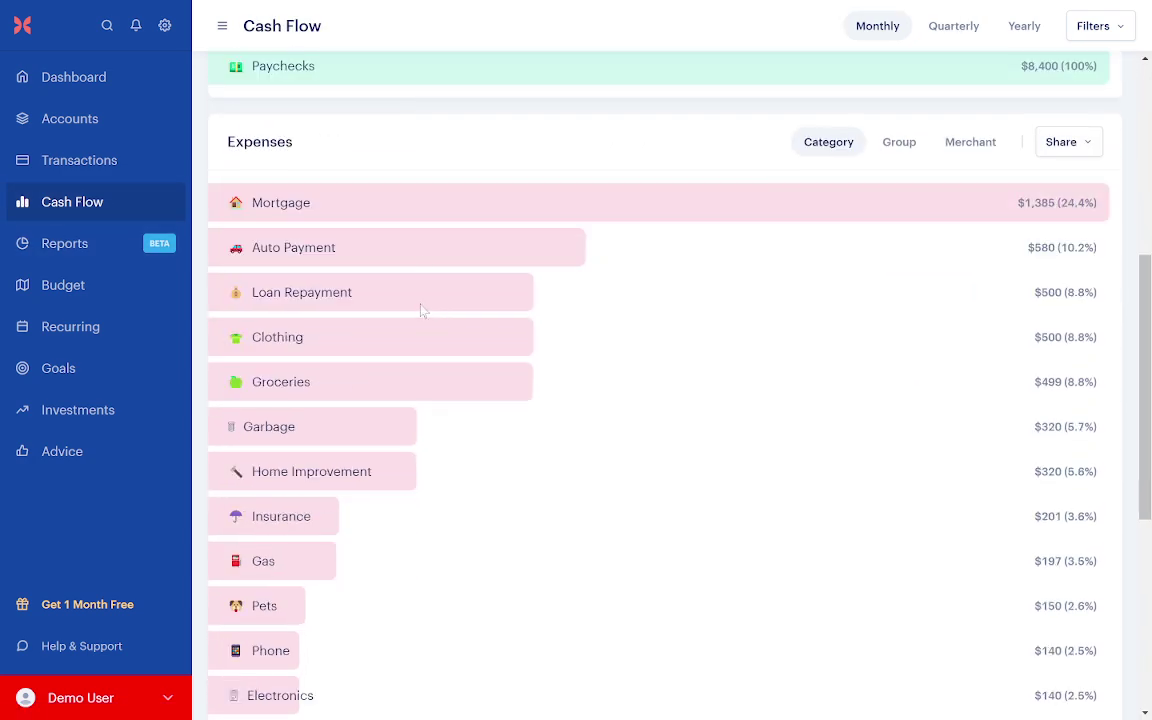
scroll(398, 297, "down", 2)
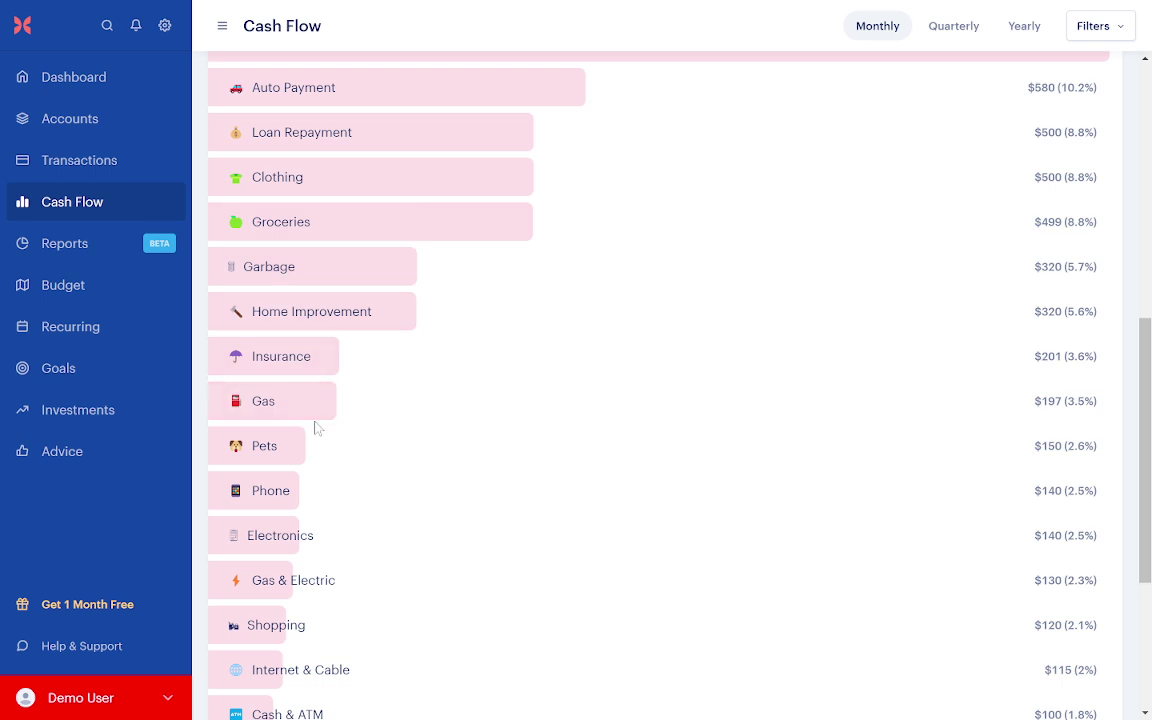
scroll(316, 428, "down", 1)
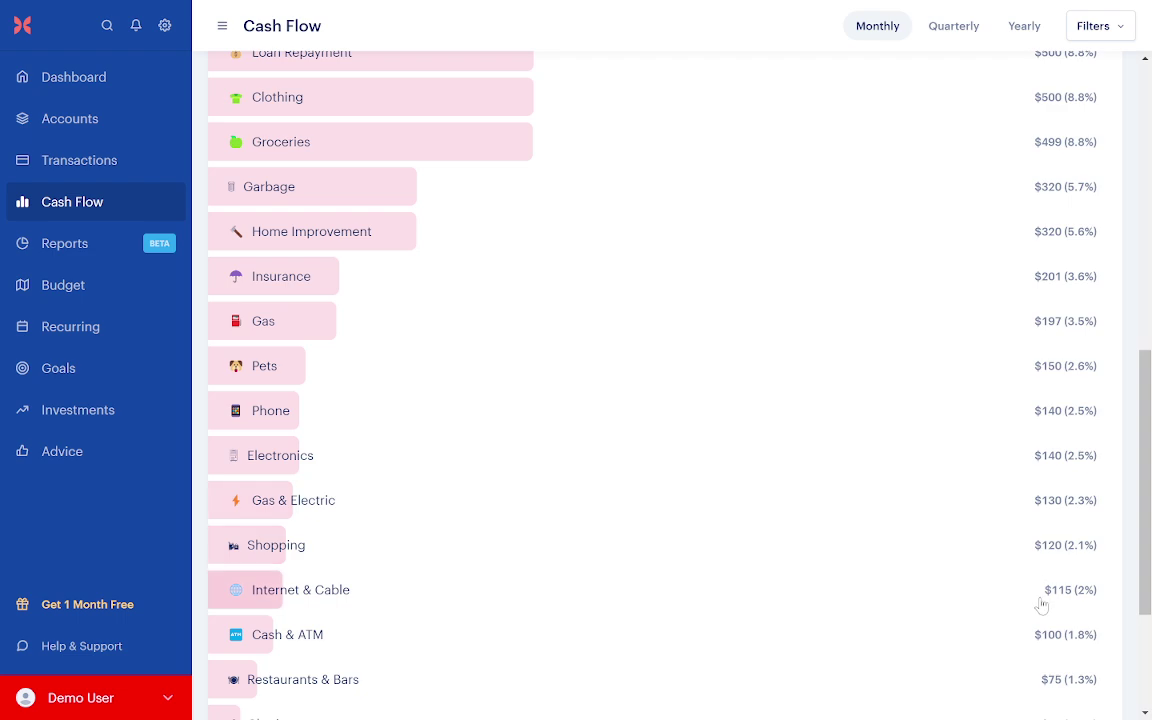
scroll(1042, 612, "down", 3)
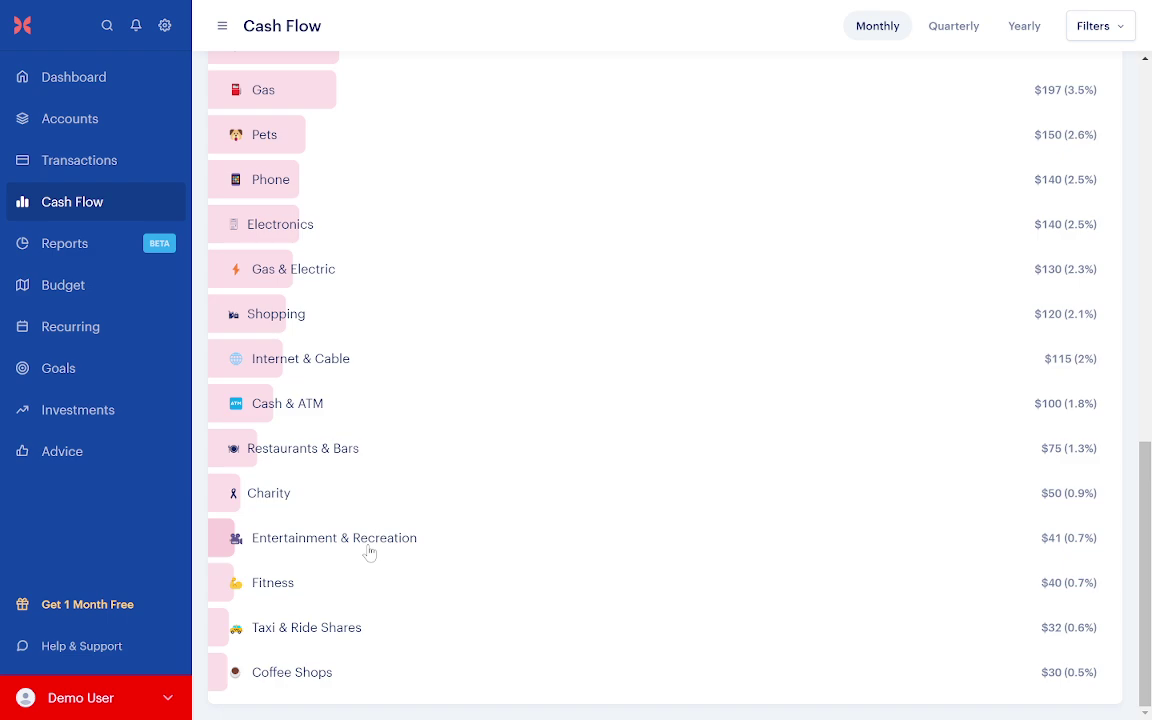
scroll(372, 540, "up", 4)
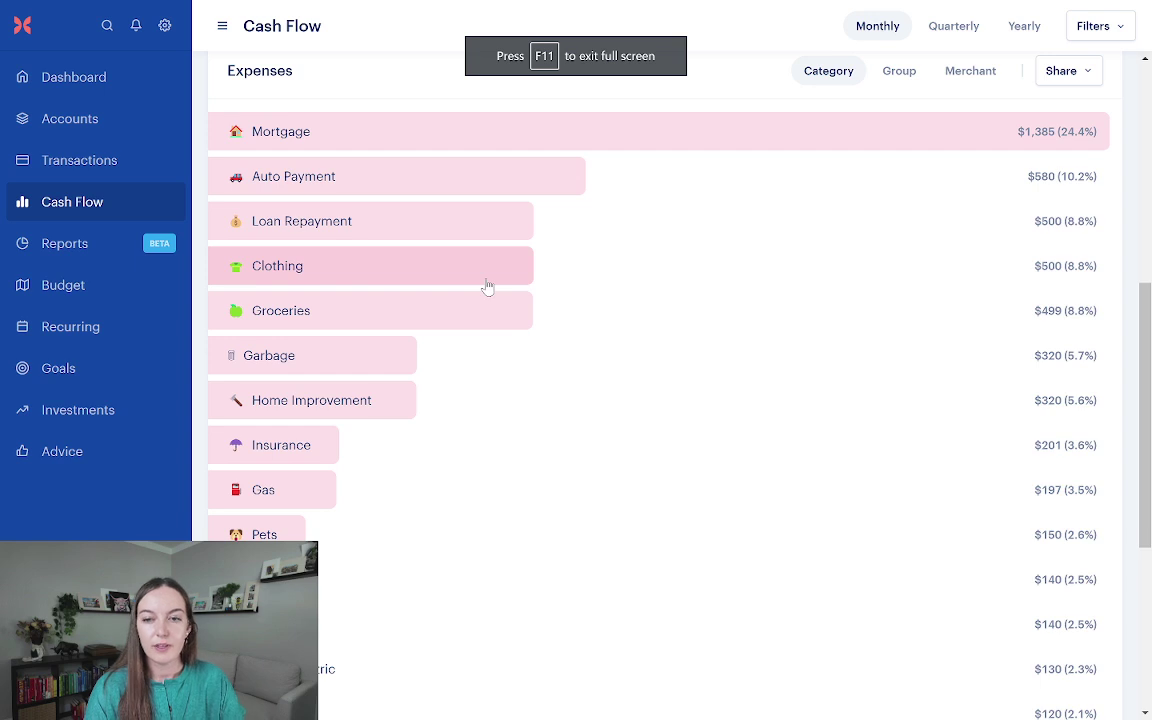
Open Settings Rules and view the exxon Gas rule, closing it unchanged.
left_click(165, 25)
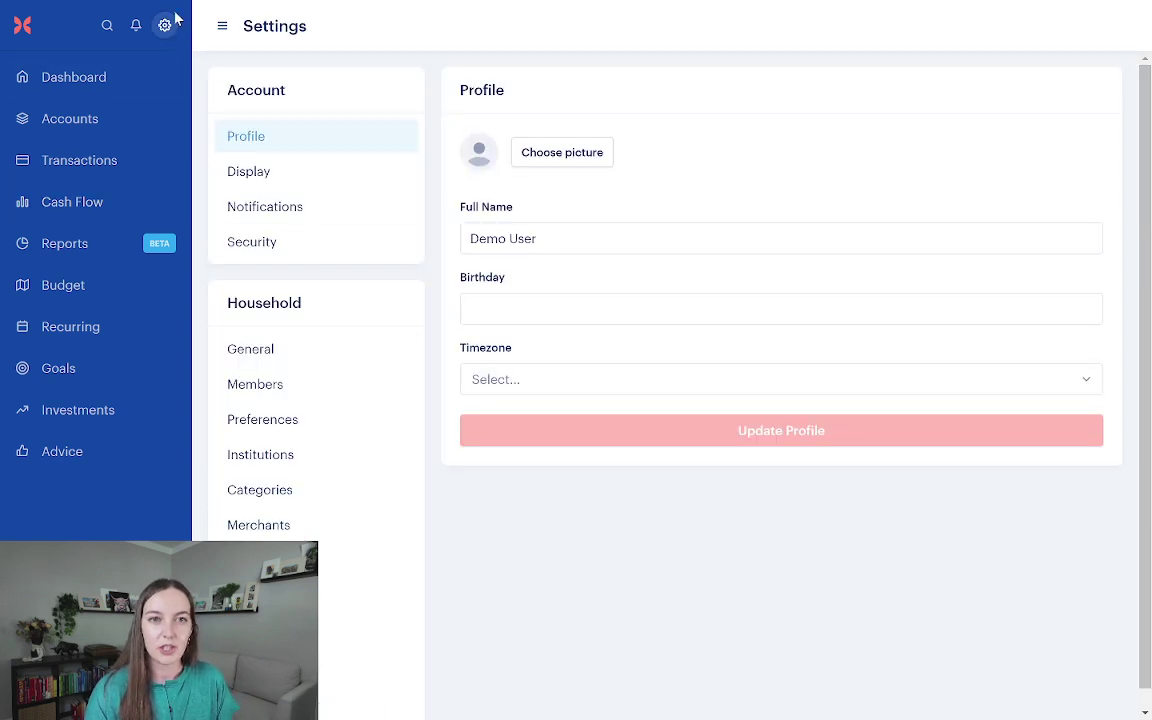
scroll(287, 330, "down", 1)
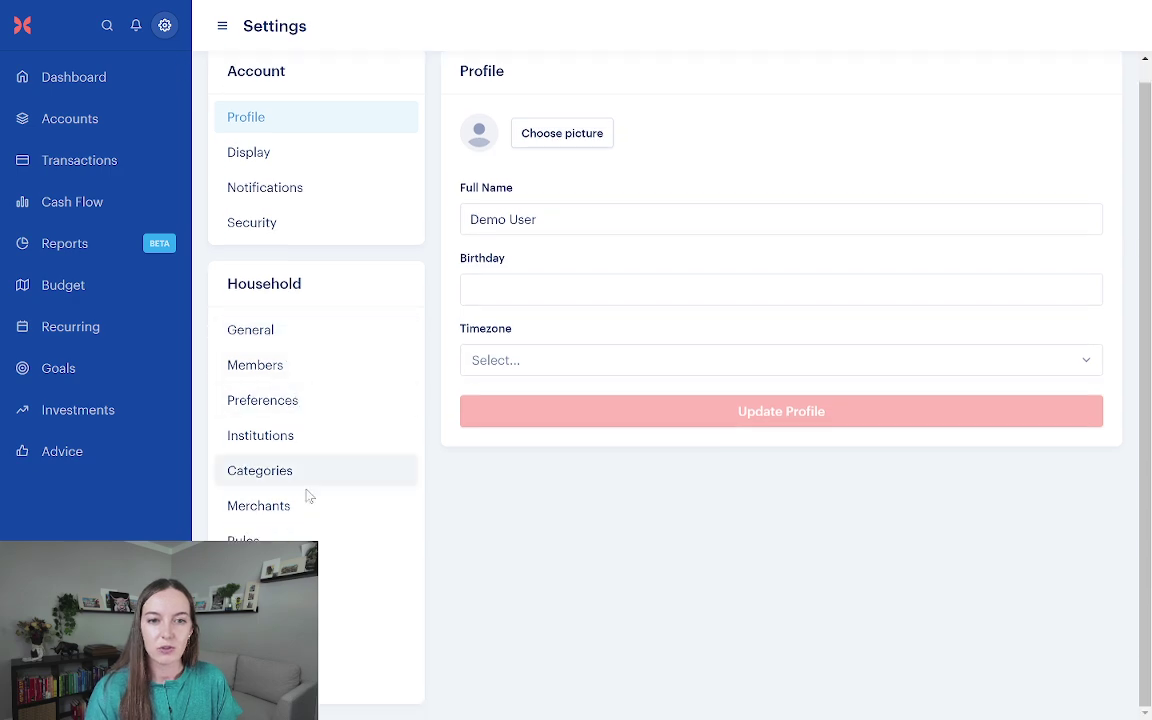
left_click(300, 545)
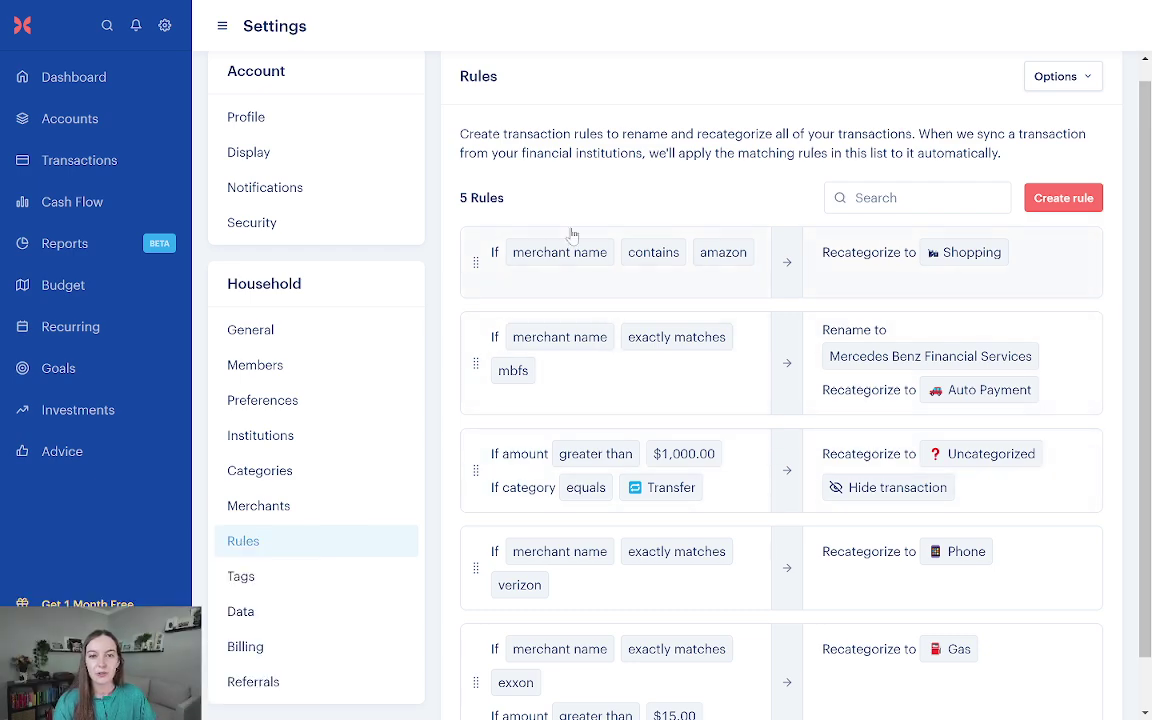
scroll(574, 481, "down", 1)
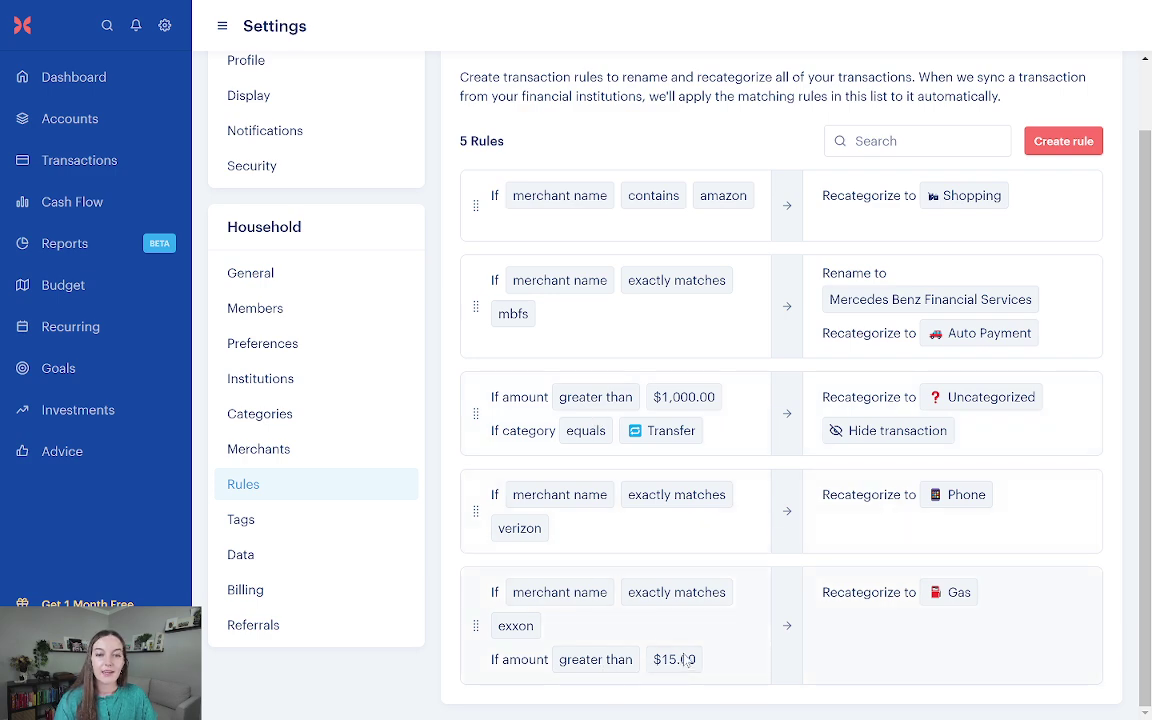
left_click(613, 594)
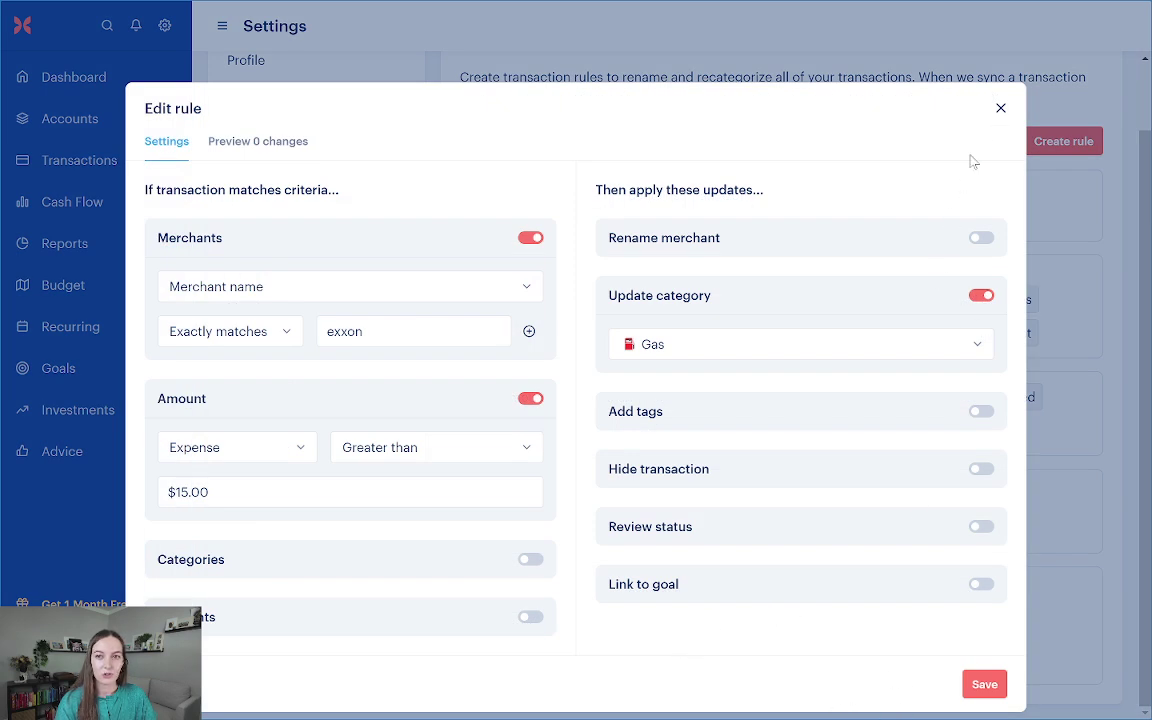
left_click(1000, 108)
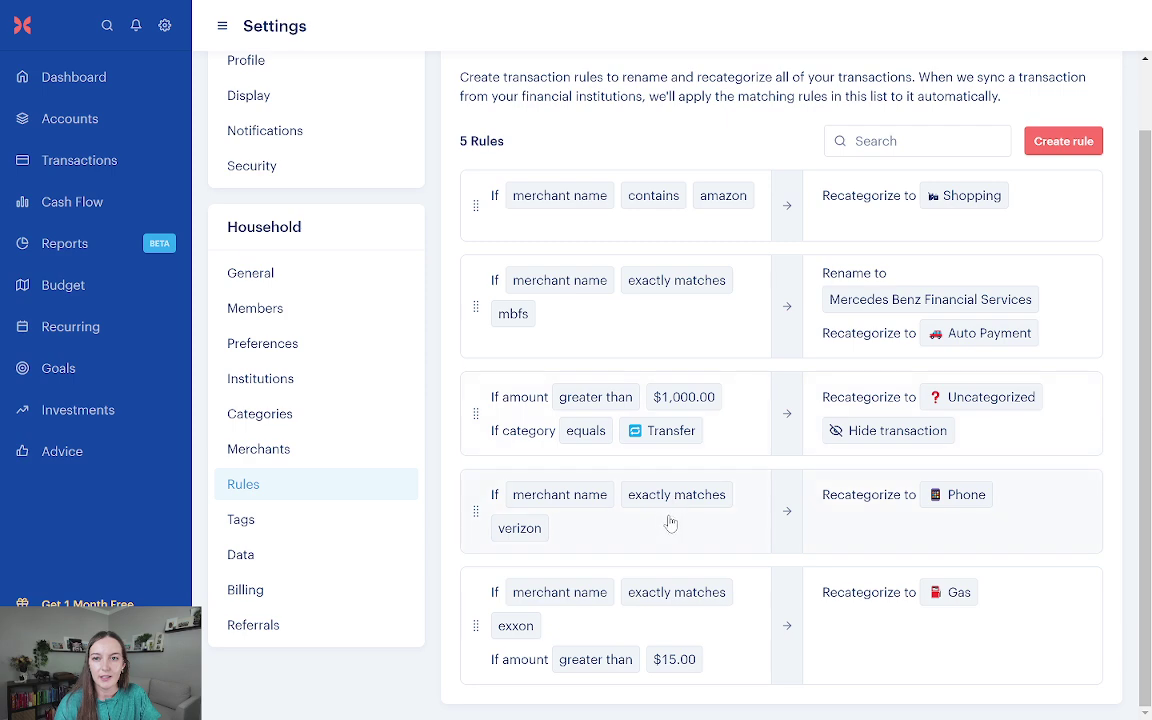
Start a merchant-based rule, discard the draft, and go to the Transactions list.
left_click(1046, 148)
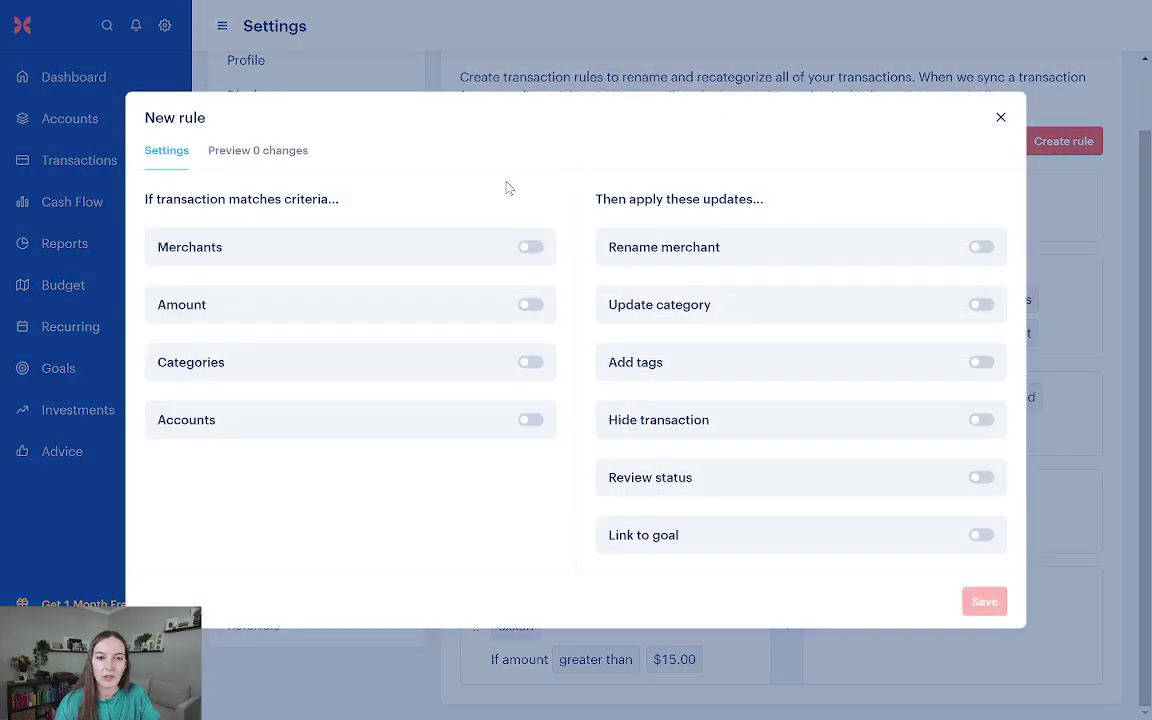
left_click(530, 248)
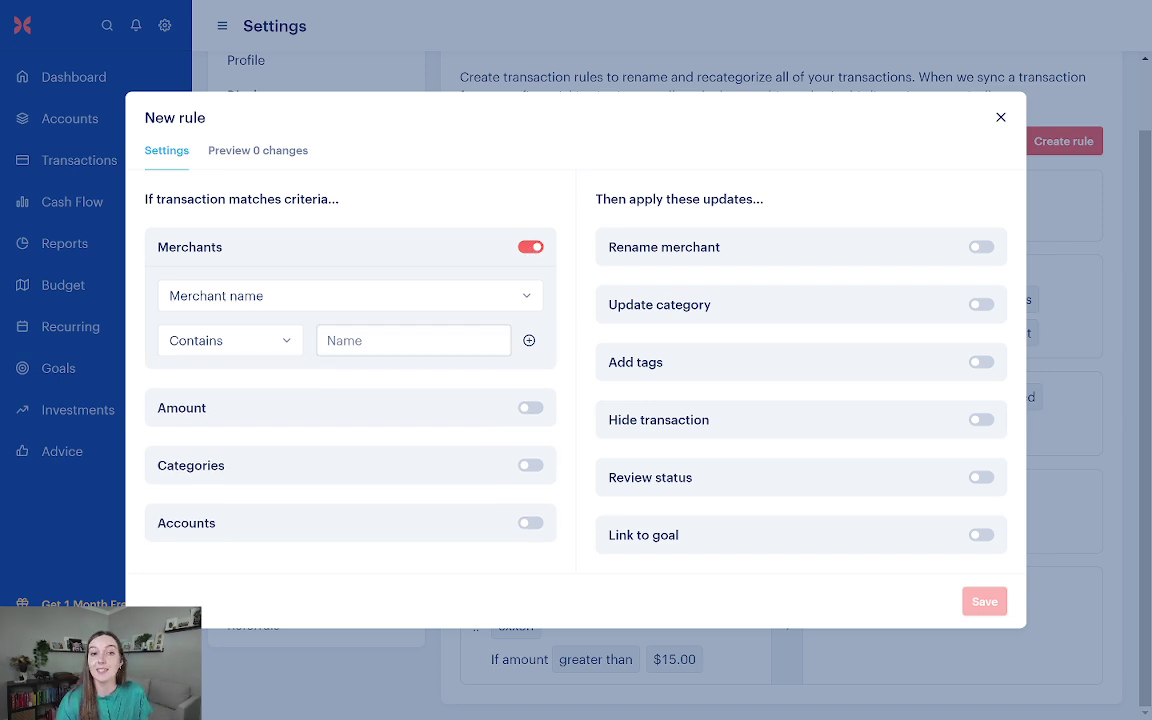
left_click(1000, 117)
left_click(139, 160)
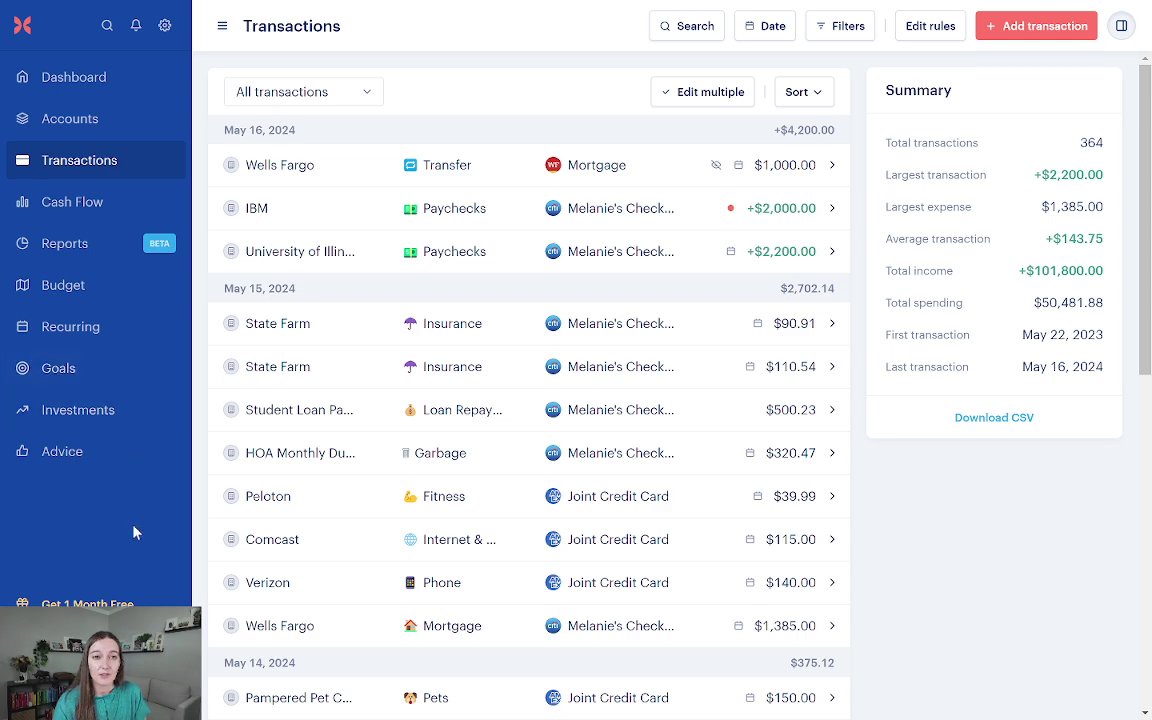
Start a new rule in Settings Rules matching the Joint Savings - Travel Funds account.
left_click(163, 27)
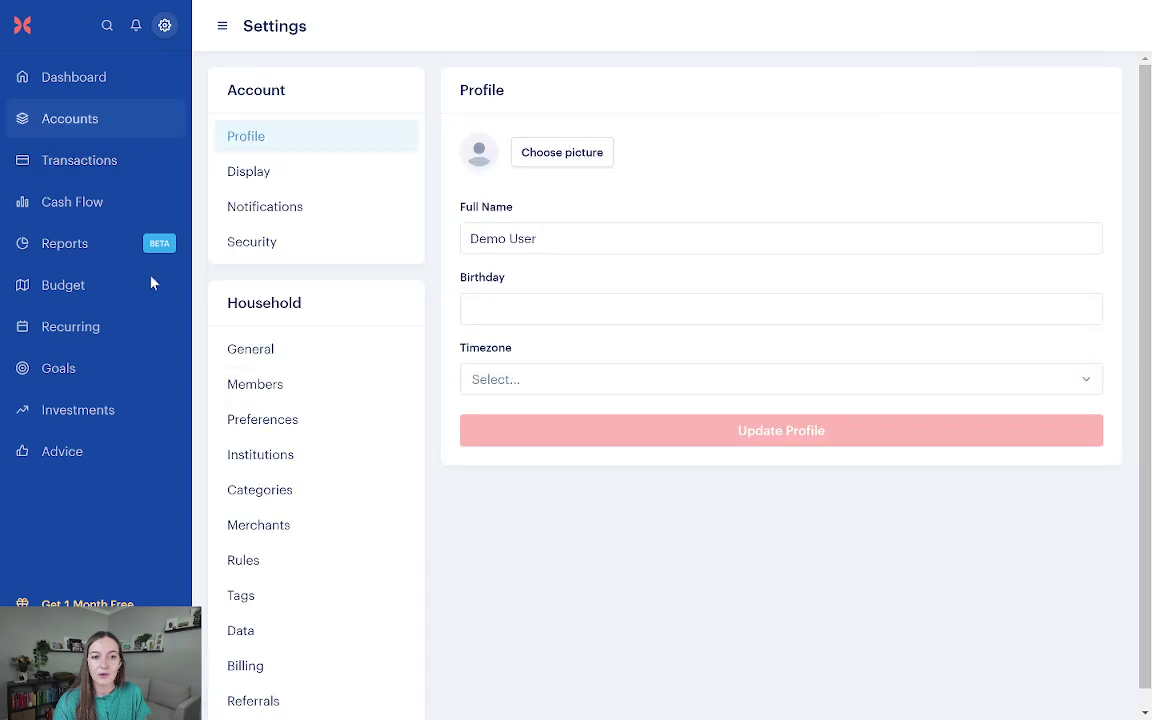
left_click(285, 564)
left_click(1060, 217)
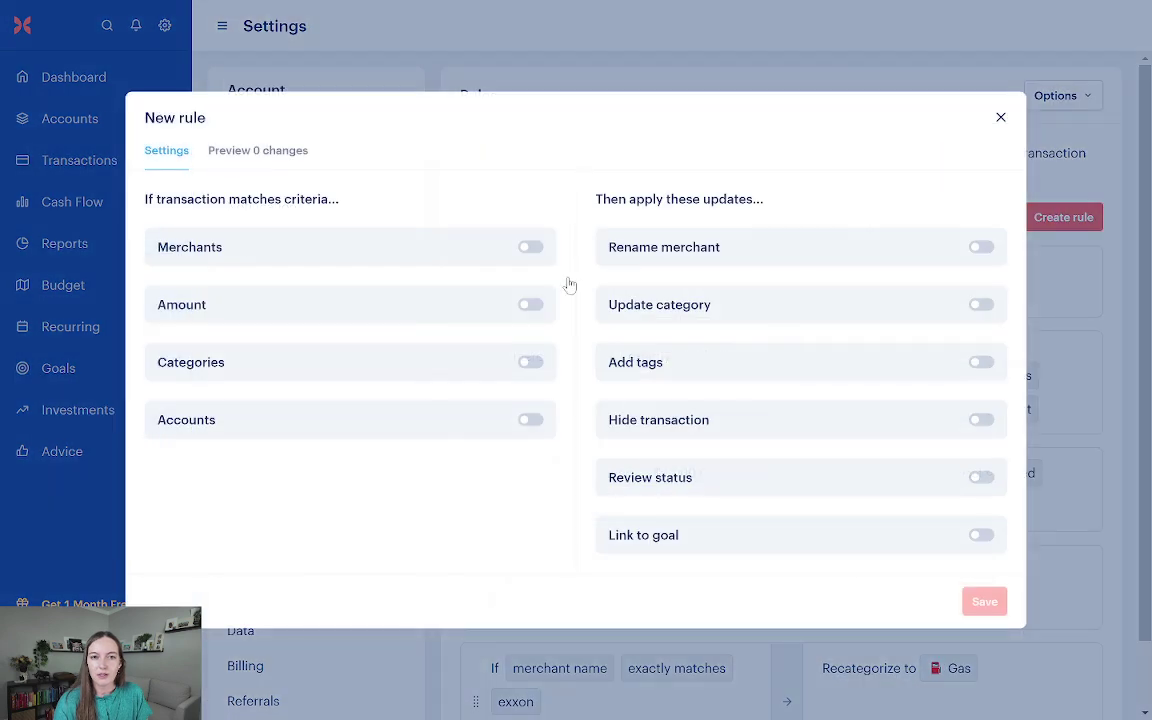
left_click(530, 420)
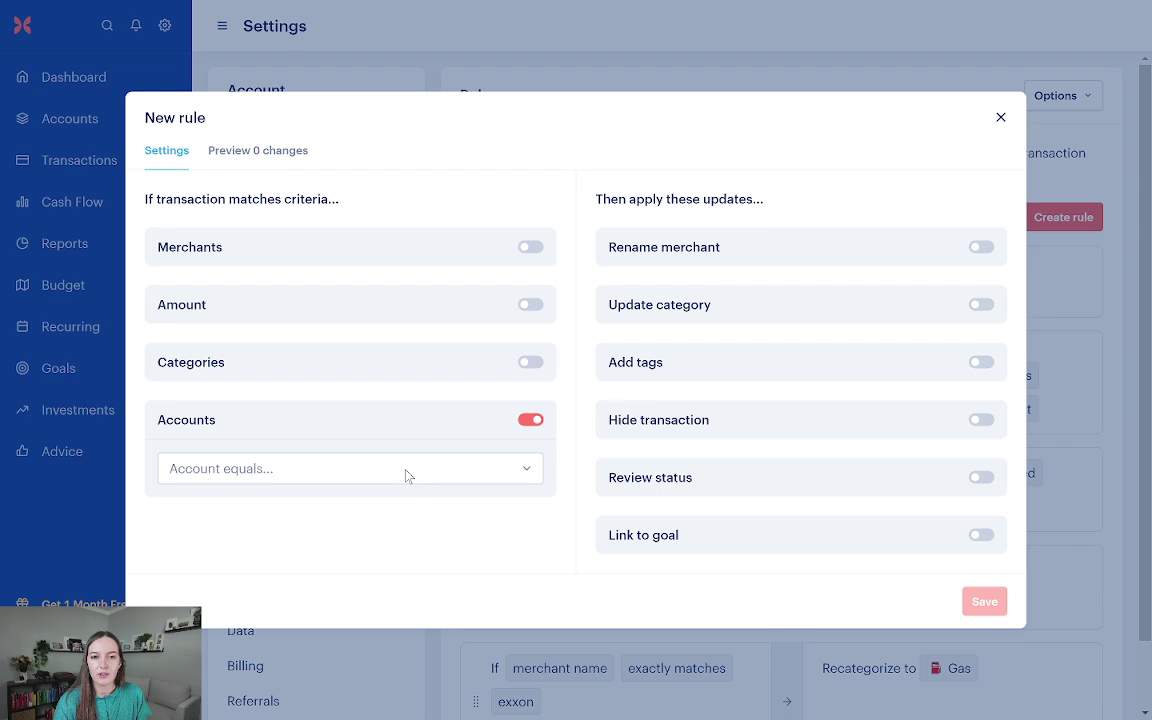
left_click(406, 470)
left_click(311, 568)
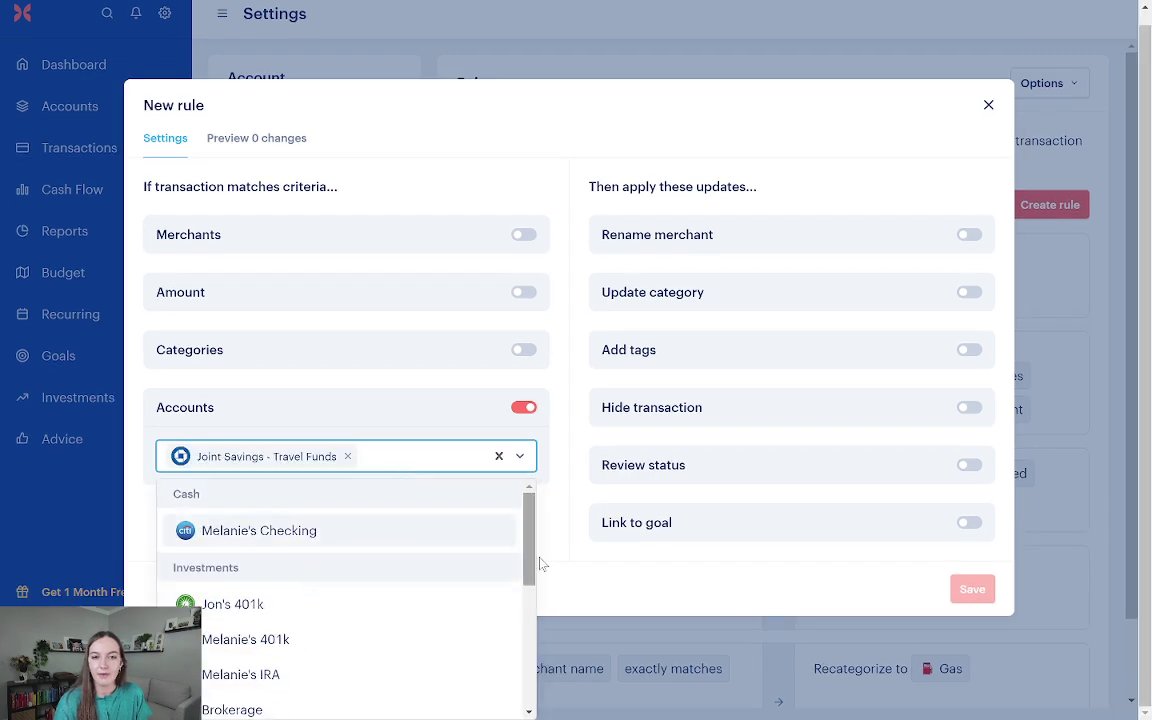
left_click(642, 543)
Link the rule's matching transactions to the Vacation goal.
left_click(902, 573)
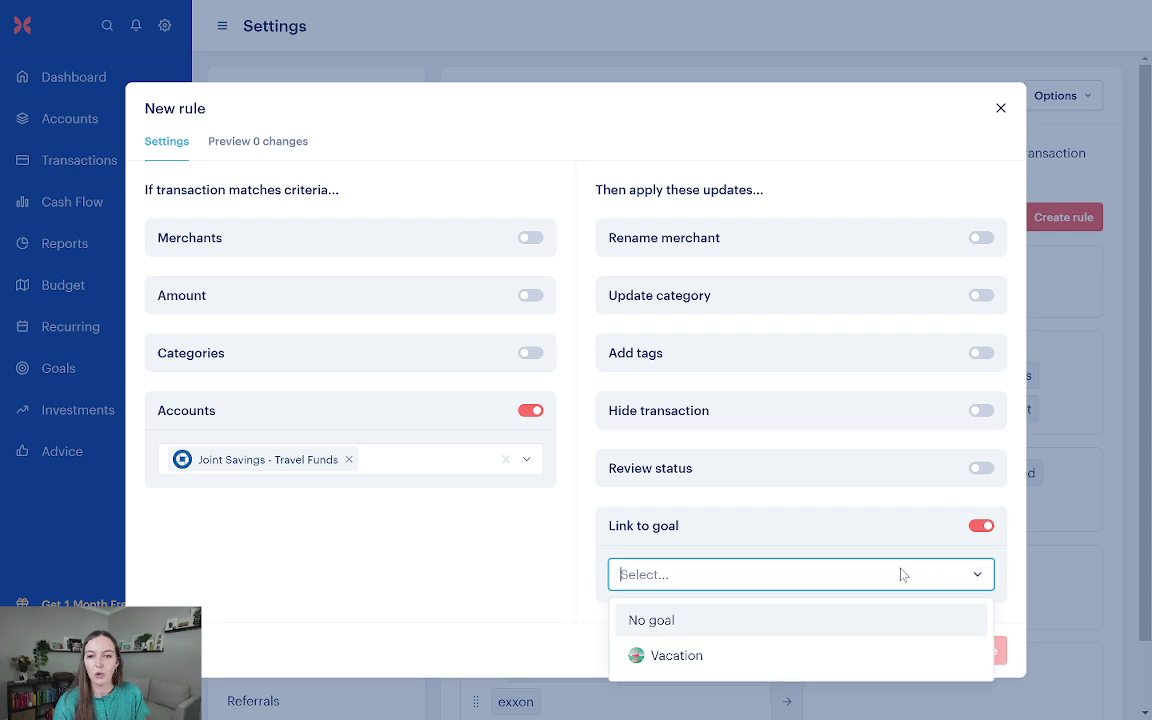
left_click(845, 547)
left_click(825, 581)
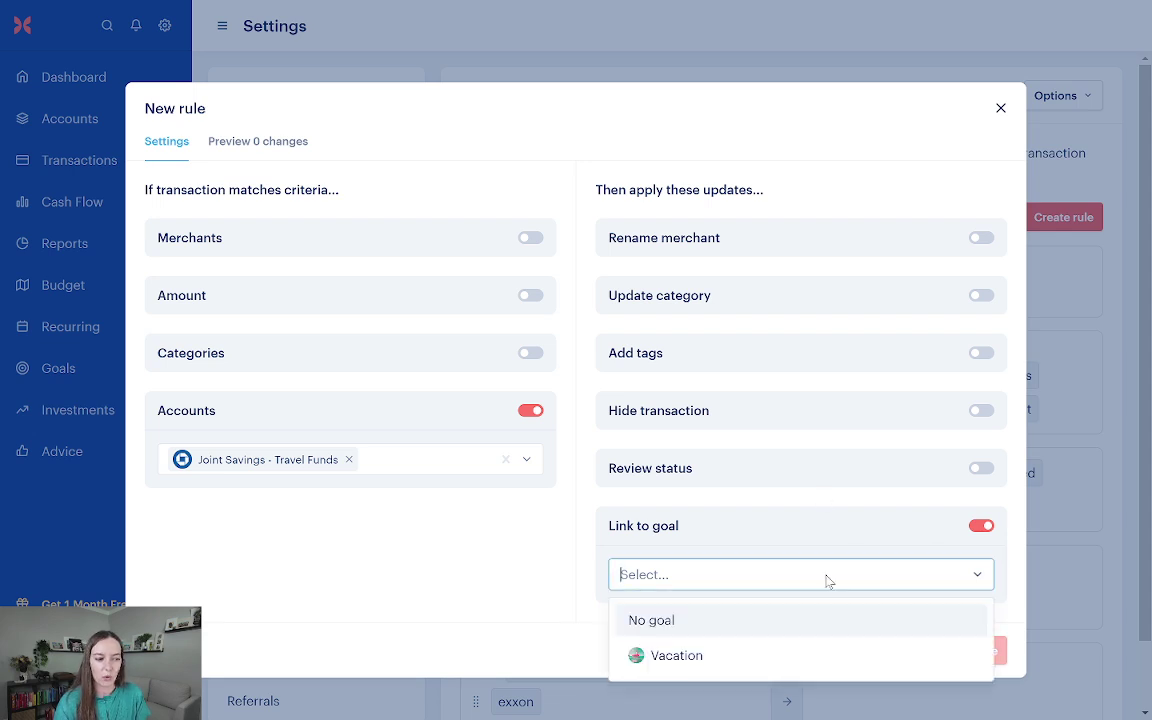
left_click(827, 581)
left_click(827, 581)
left_click(771, 662)
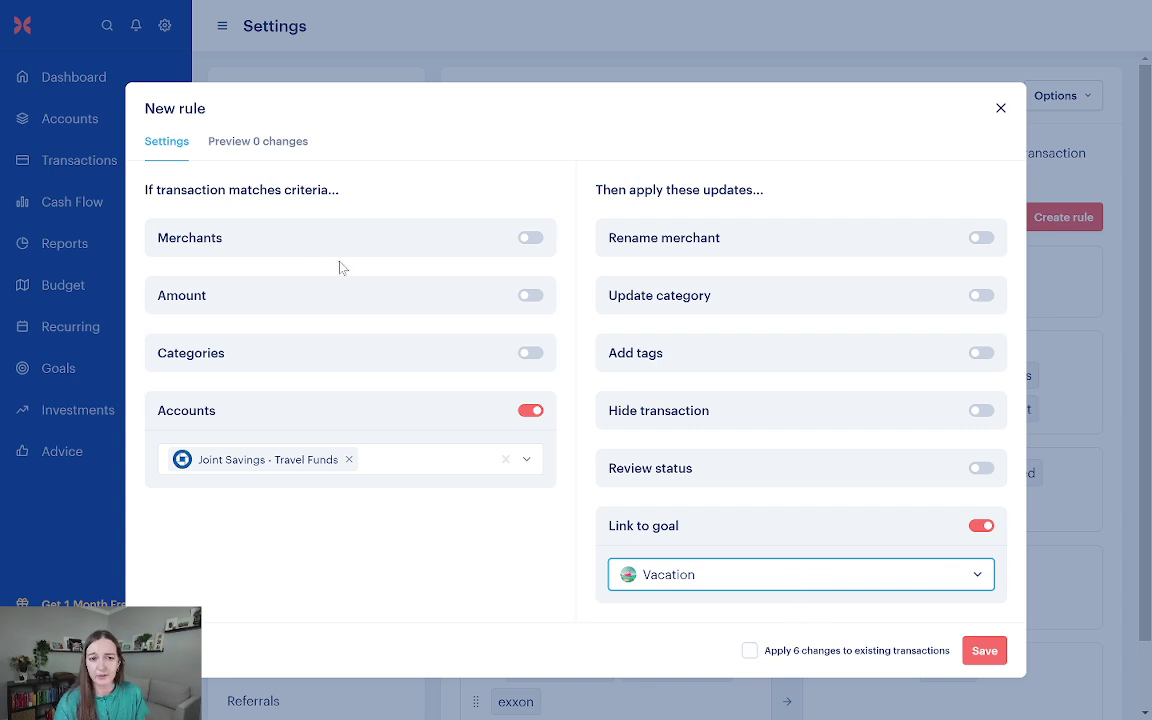
left_click(1000, 108)
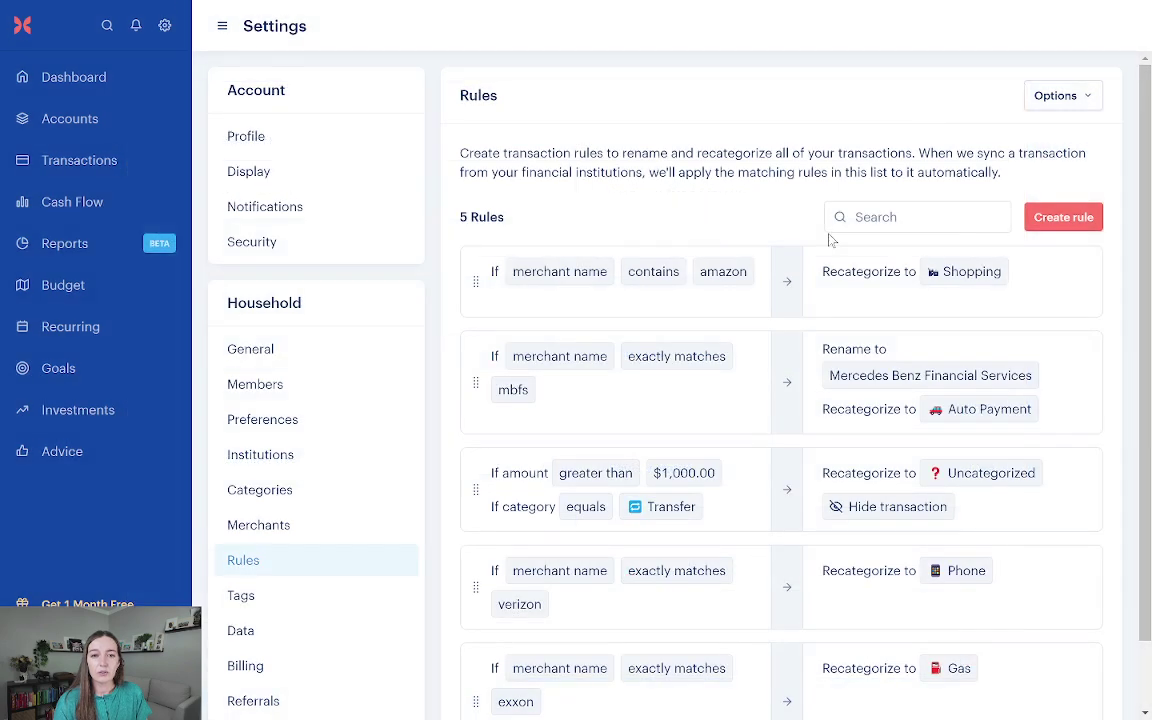
scroll(688, 395, "down", 1)
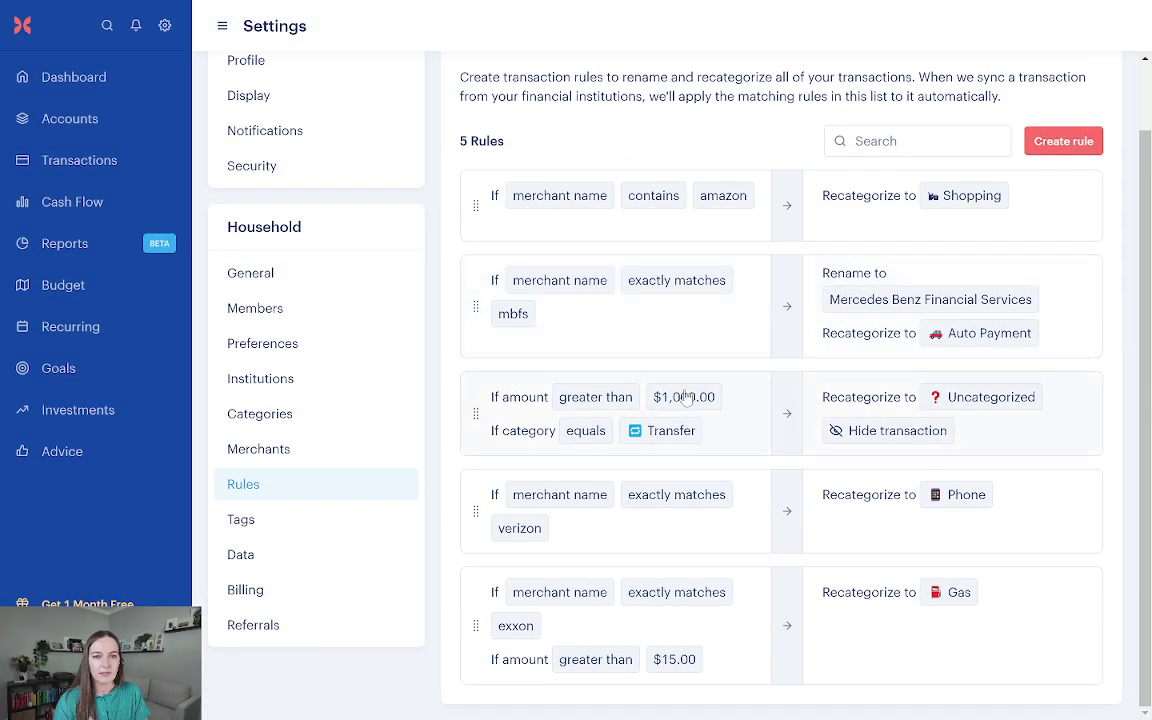
scroll(686, 397, "up", 1)
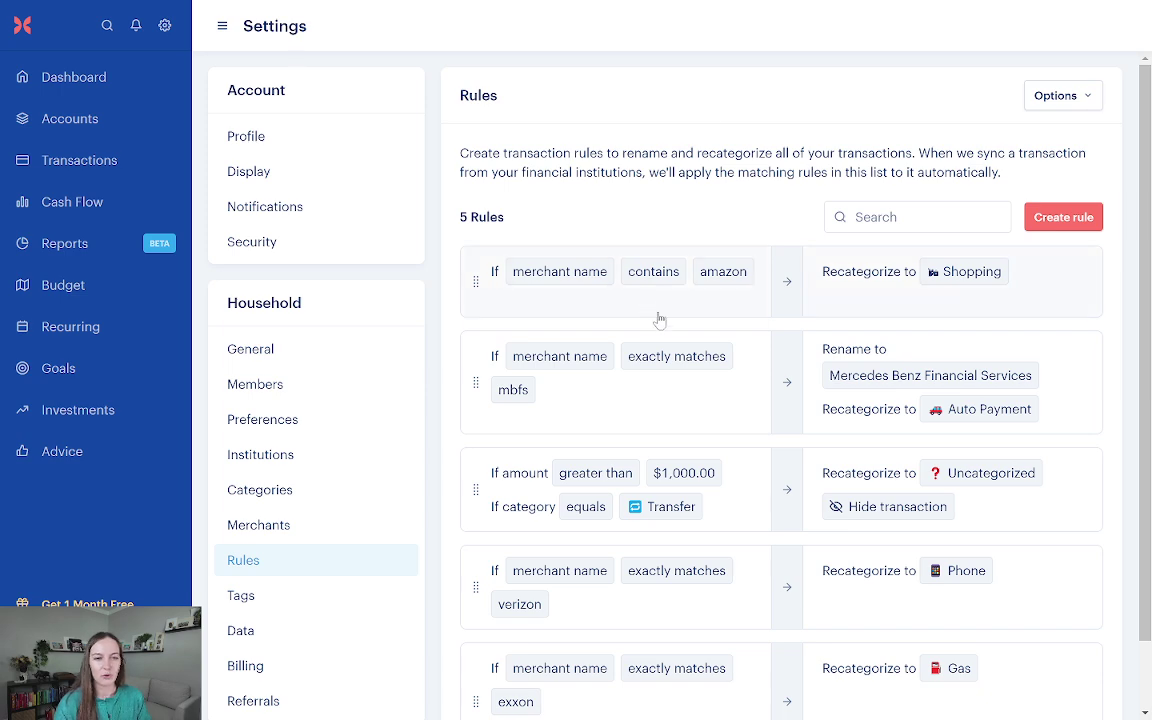
Leave settings for the Transactions list and scroll through recent categorized entries.
left_click(100, 204)
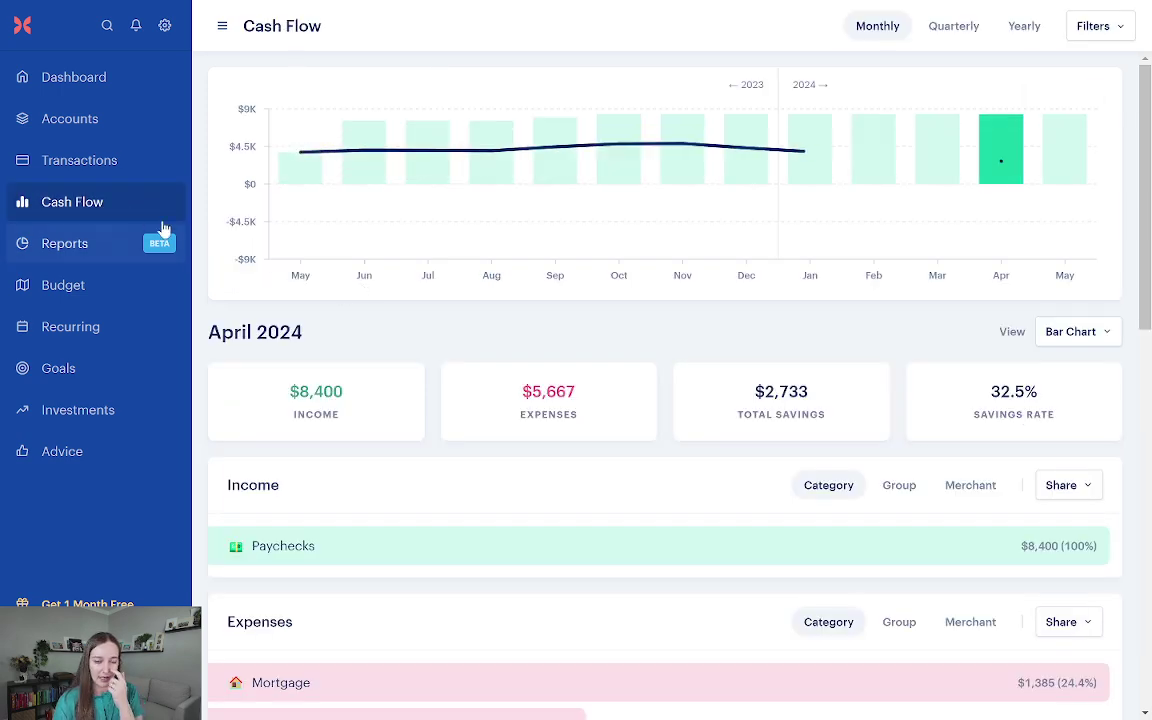
left_click(78, 160)
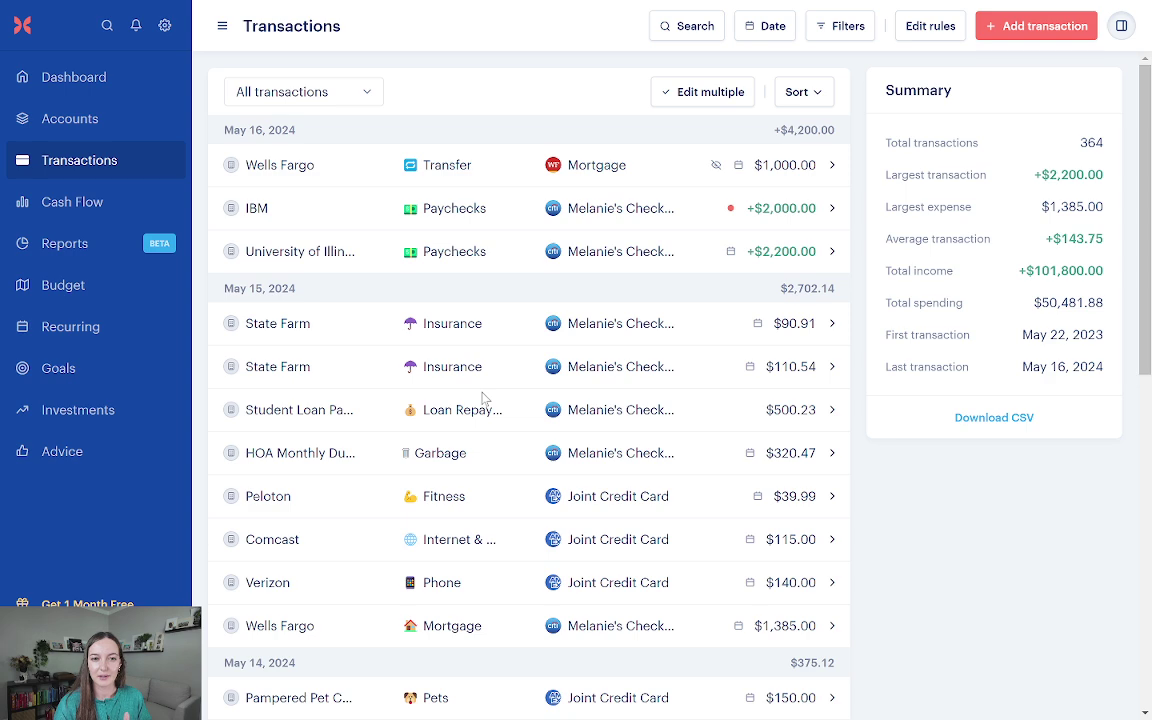
scroll(483, 398, "down", 5)
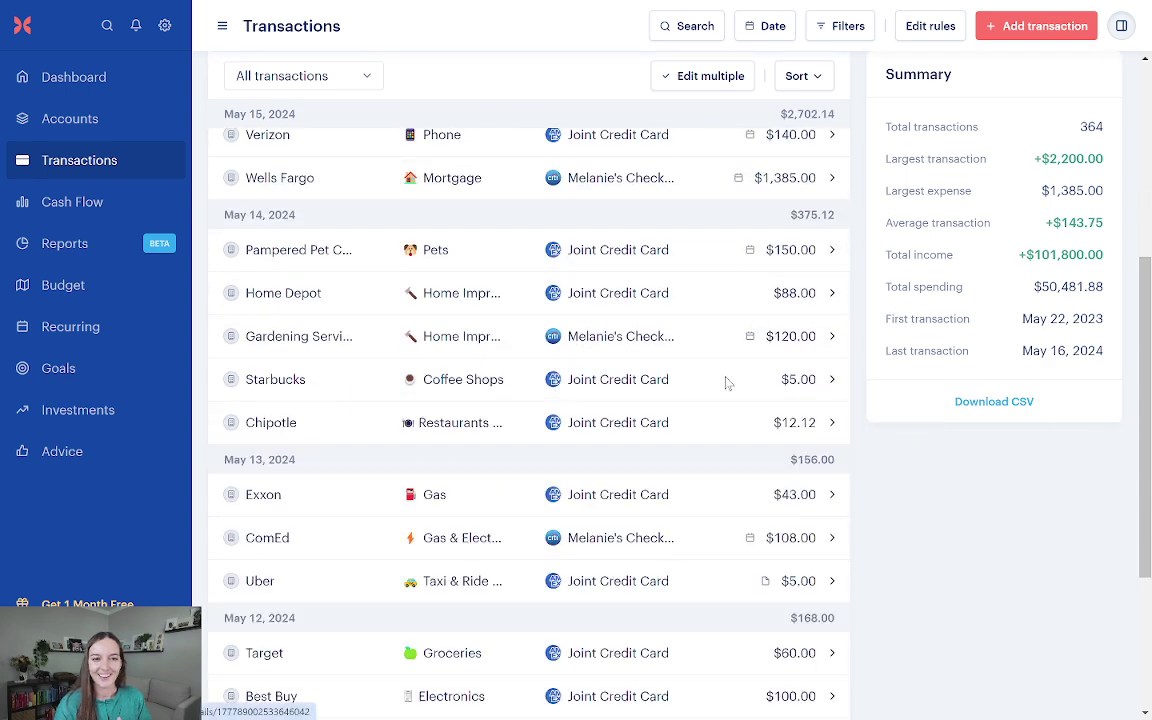